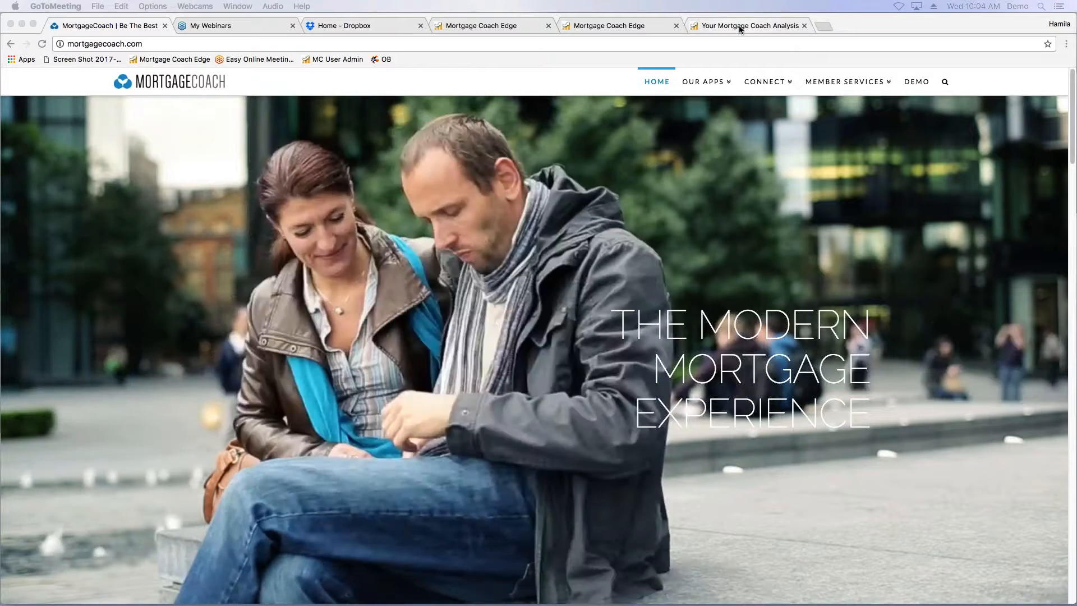
Step: View the Total Cost Analysis report, switch to QuickTime Player's mirrored phone charts, and move that window off the report
left_click(741, 28)
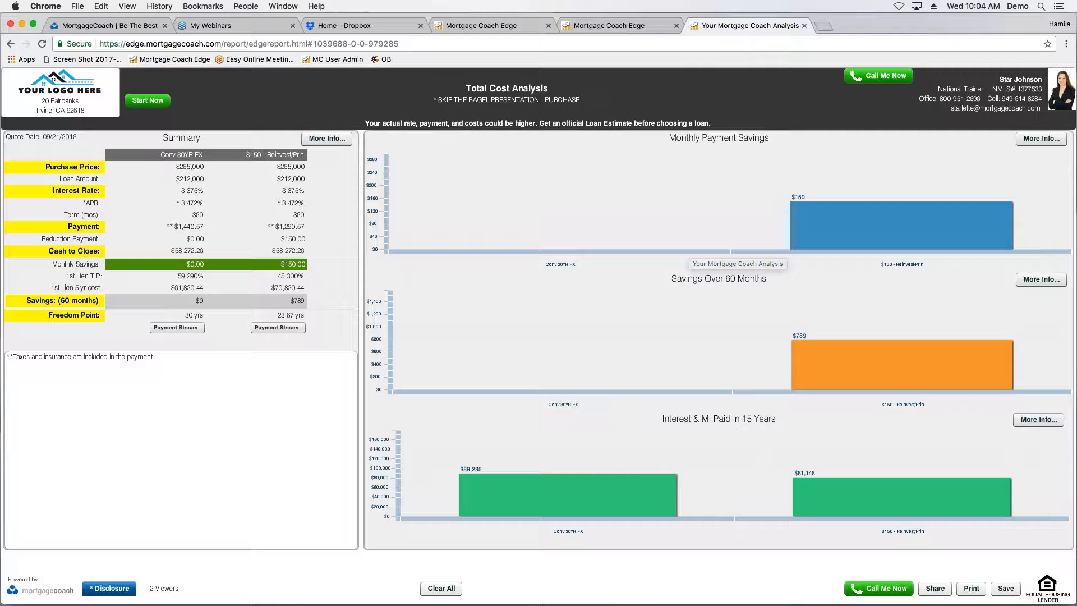
key("super+Tab")
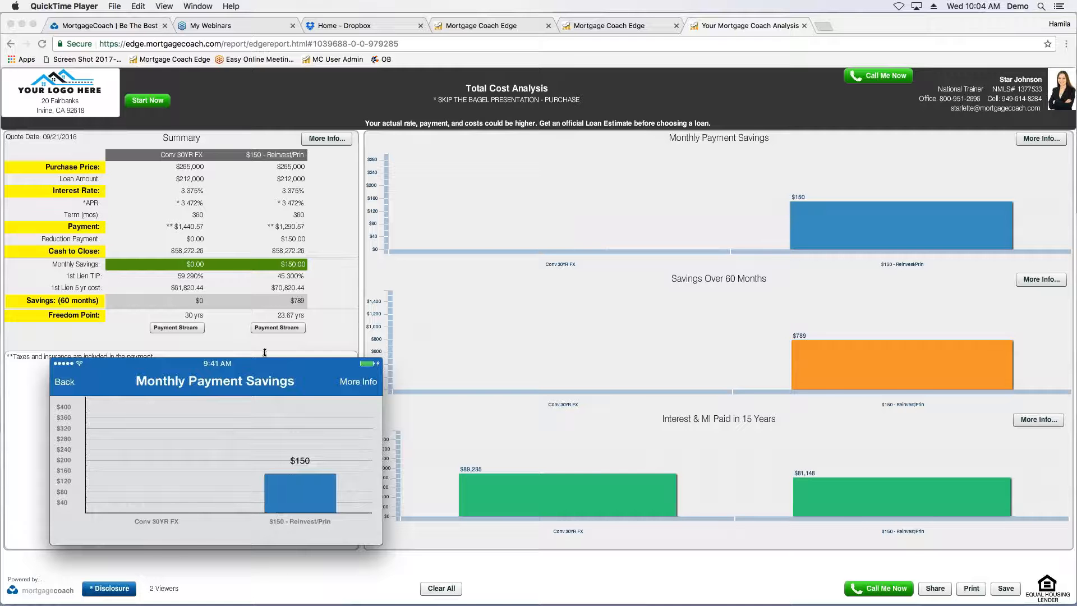
left_click_drag(251, 381, 234, 363)
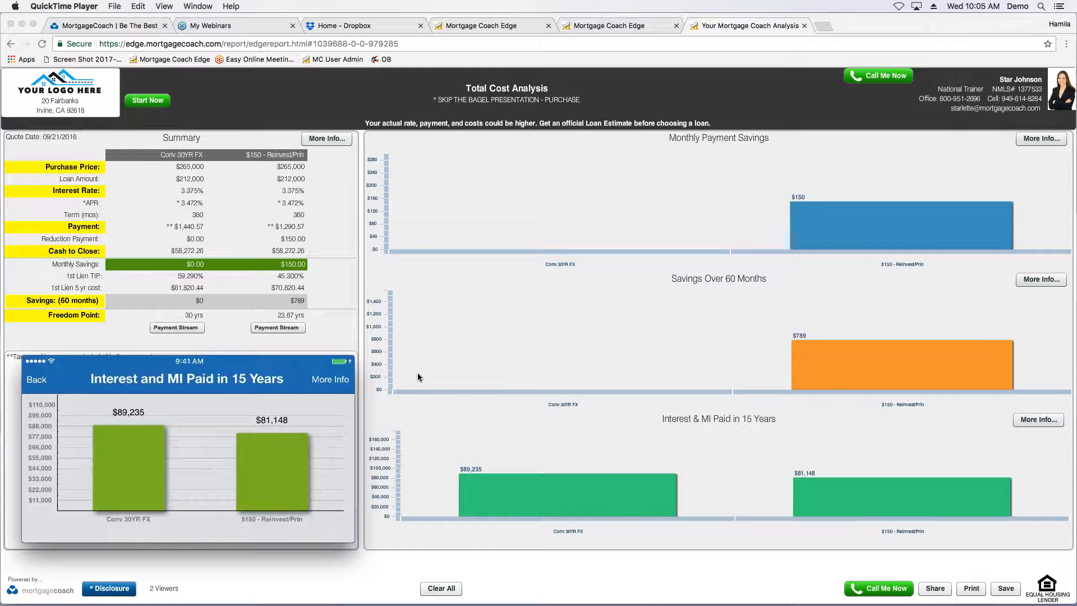
mouse_move(114, 352)
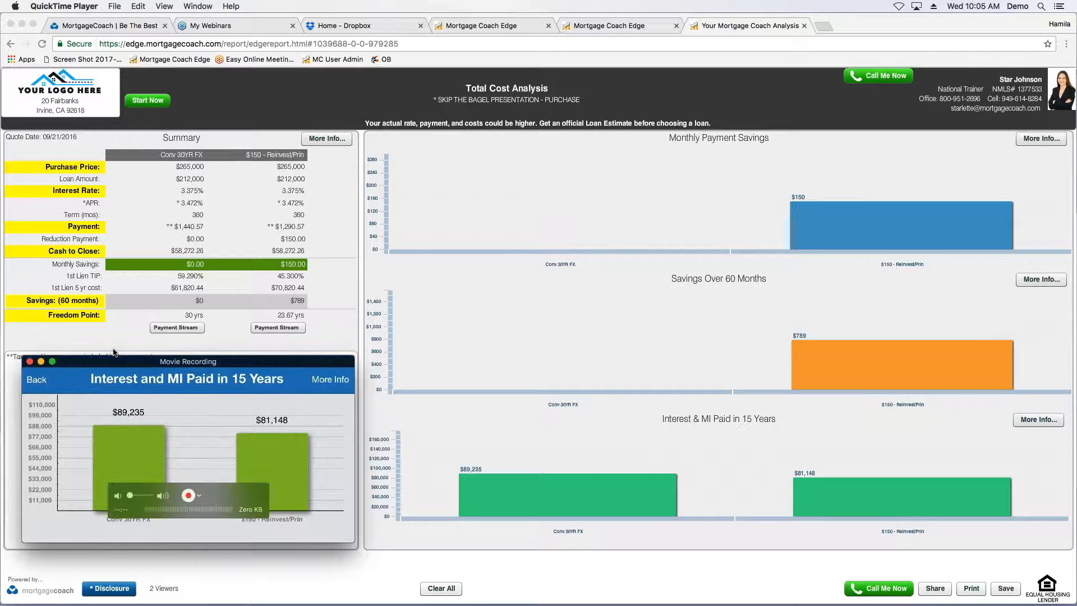
left_click_drag(132, 361, 1076, 393)
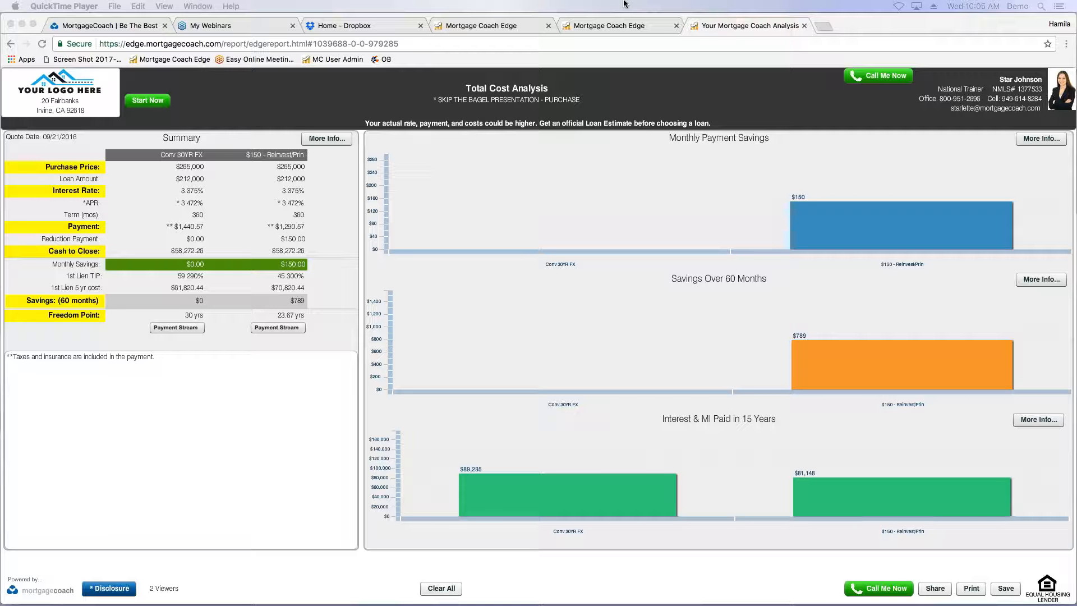
Step: Load mortgagecoach.com in a new browser tab
left_click(826, 26)
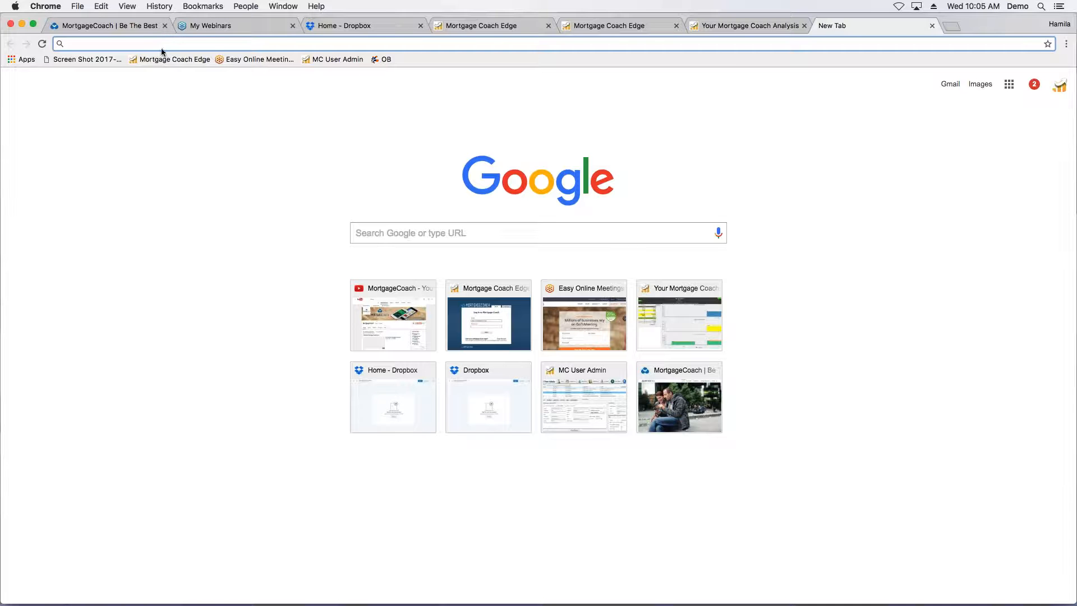
type("mortgagecoach.com")
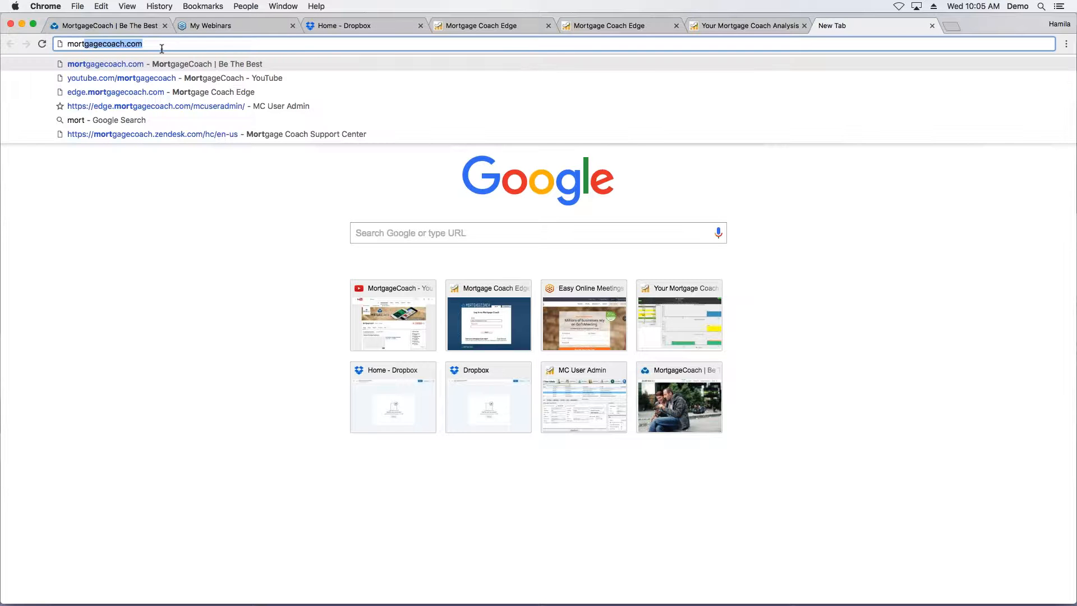
key("Return")
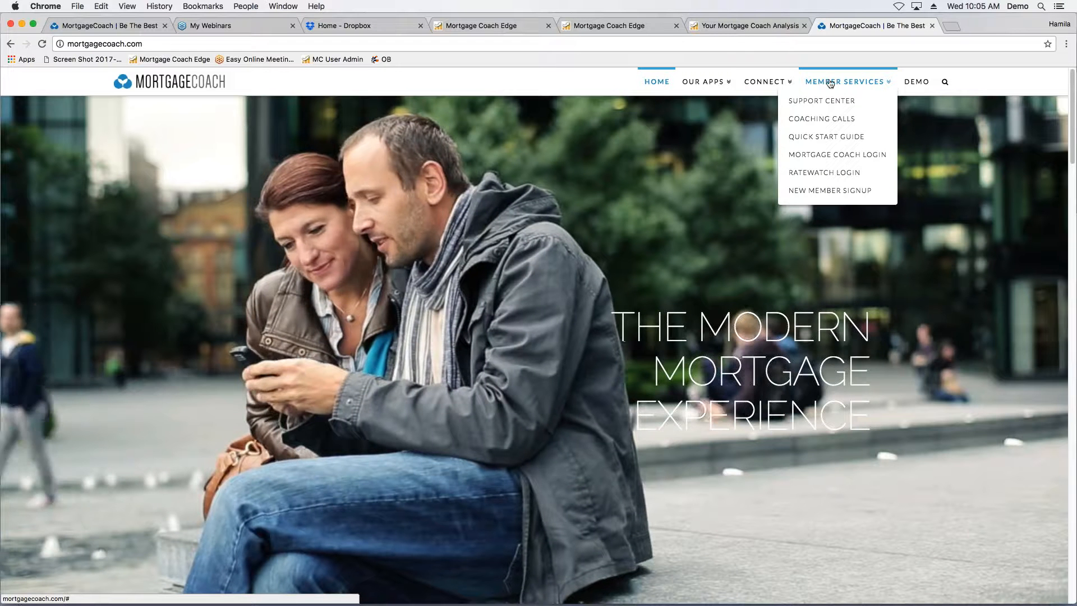
Step: Open The Total Cost Analysis page under Connect and go to its Strategies section
mouse_move(780, 84)
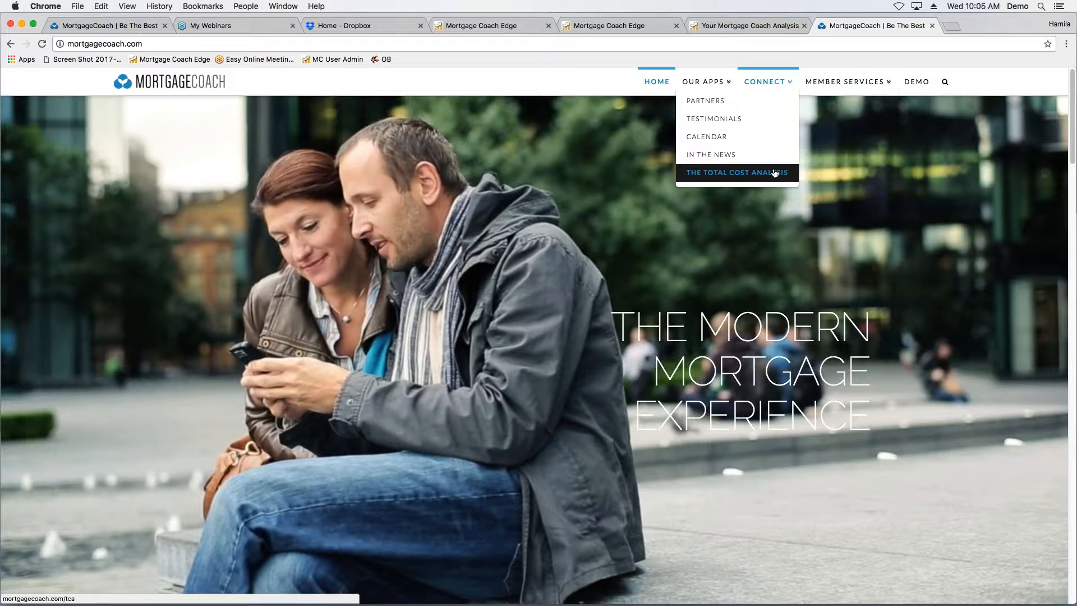
left_click(775, 173)
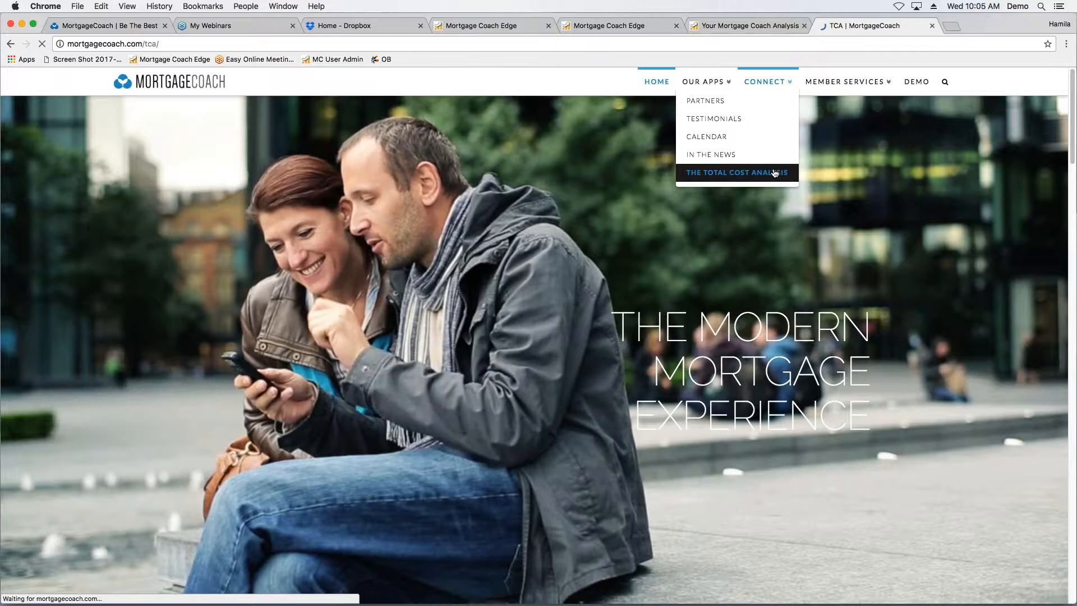
scroll(909, 250, "down", 2)
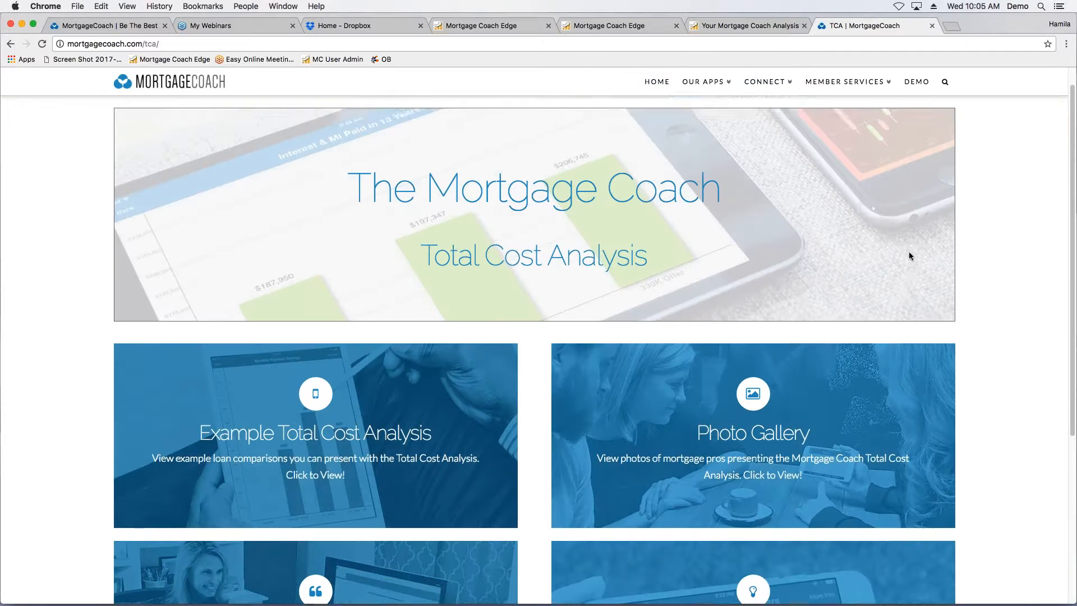
scroll(904, 275, "down", 4)
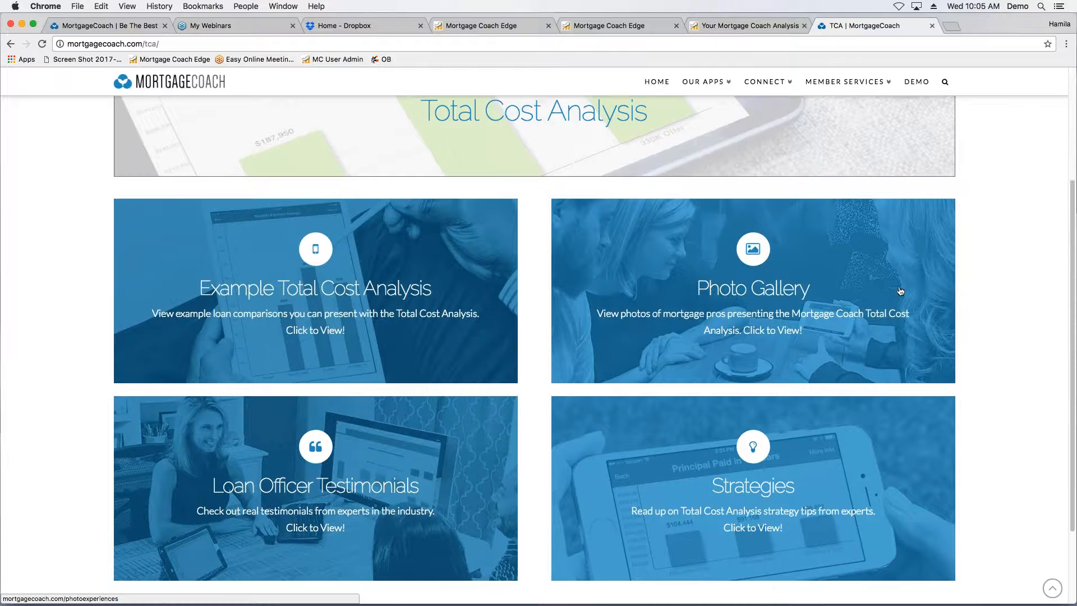
scroll(753, 423, "down", 2)
left_click(753, 422)
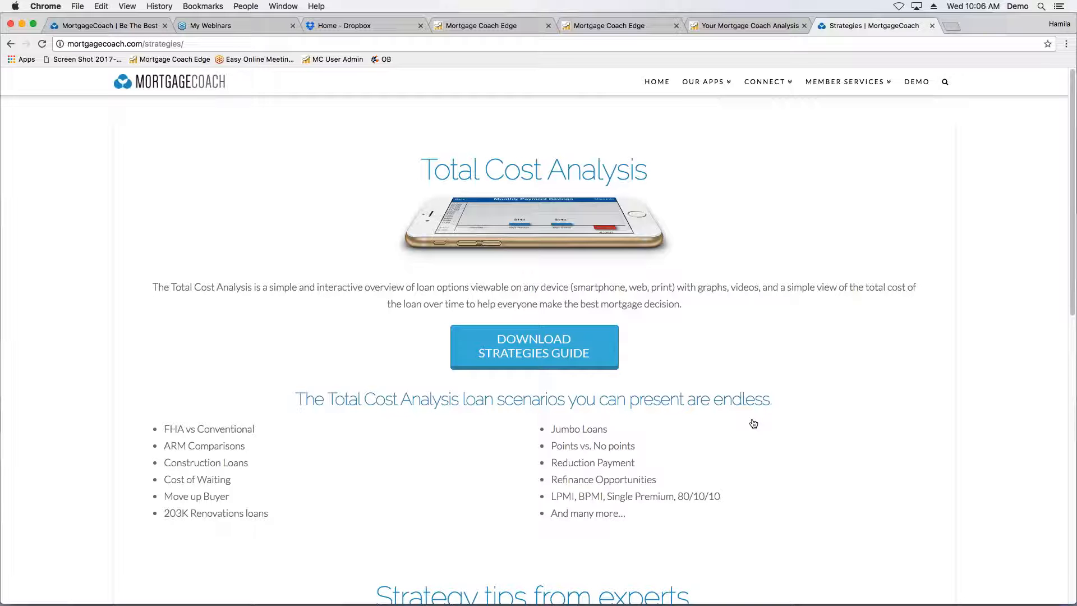
Step: Show the edge.mortgagecoach.com login page with its address highlighted, and switch to the signed-in Mortgage Coach Edge dashboard
left_click(489, 25)
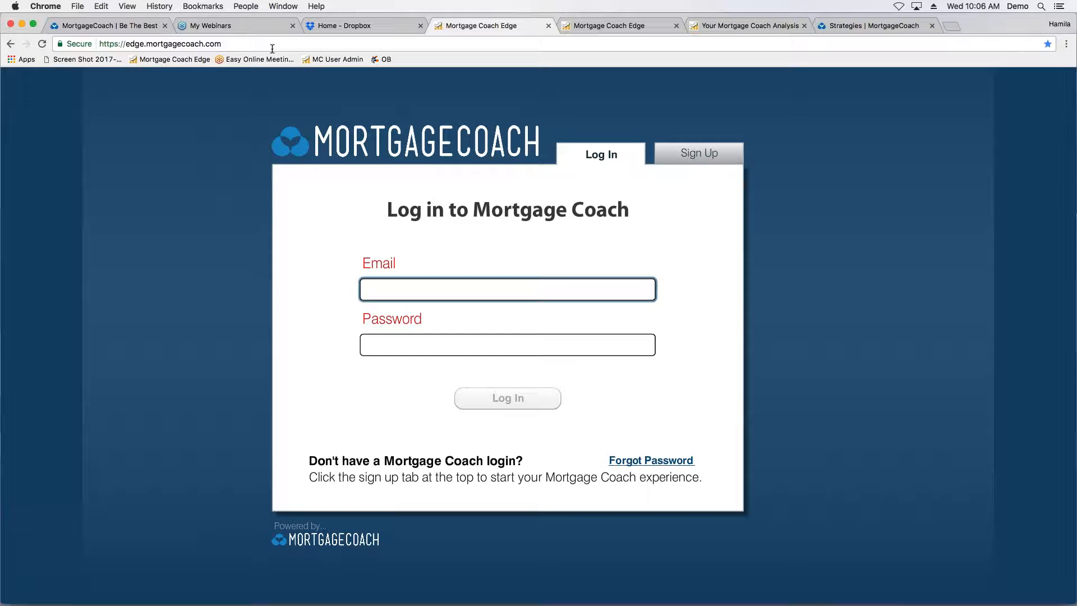
left_click(221, 45)
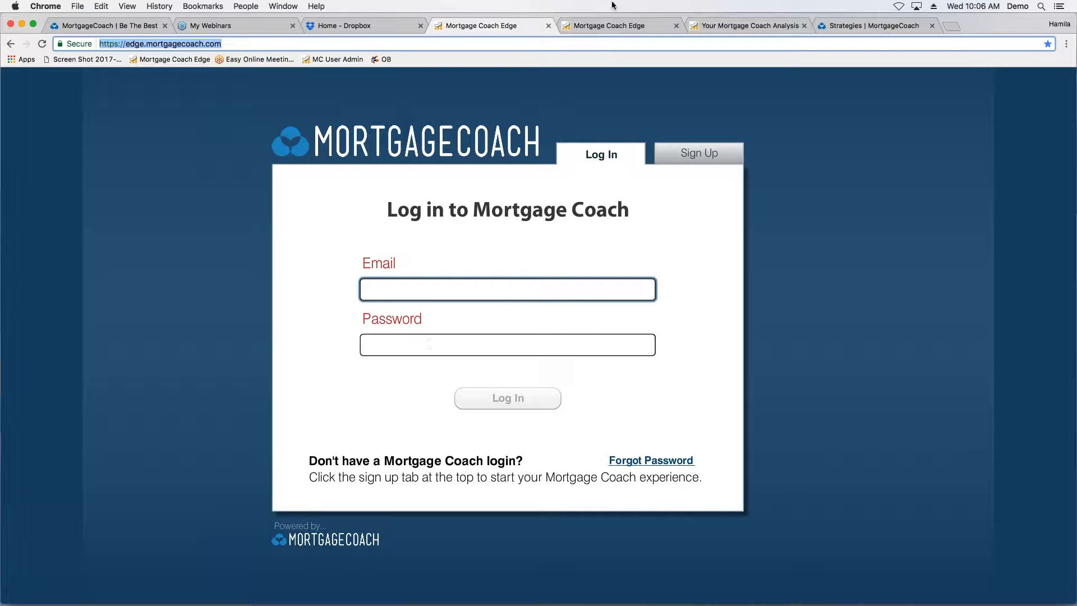
key("ctrl+Tab")
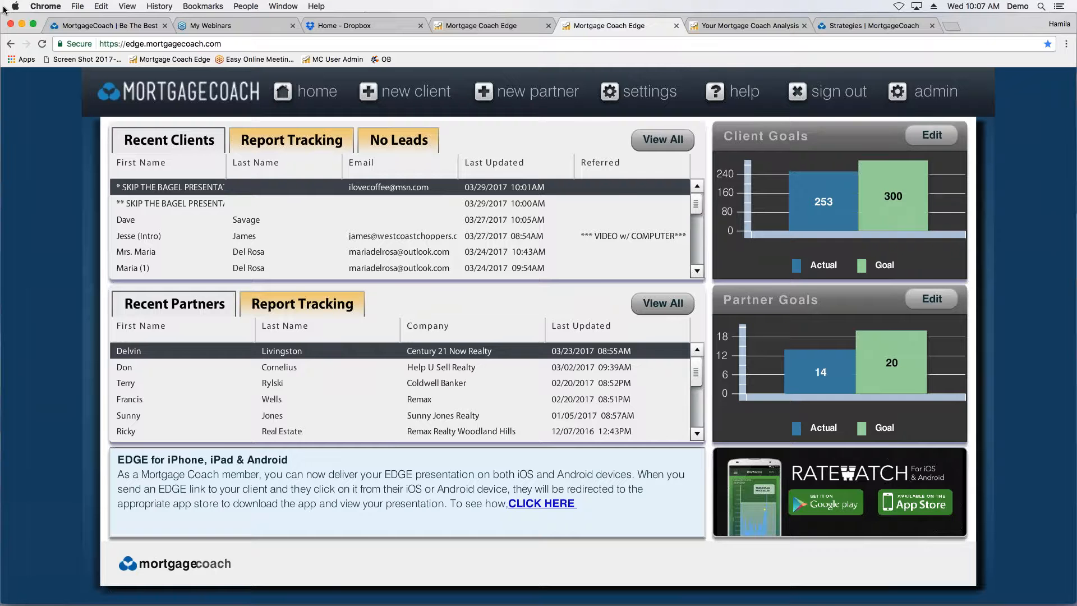
Step: Review the website's Connect options and the Strategies page, and return by way of the login page to the signed-in Edge dashboard
left_click(107, 26)
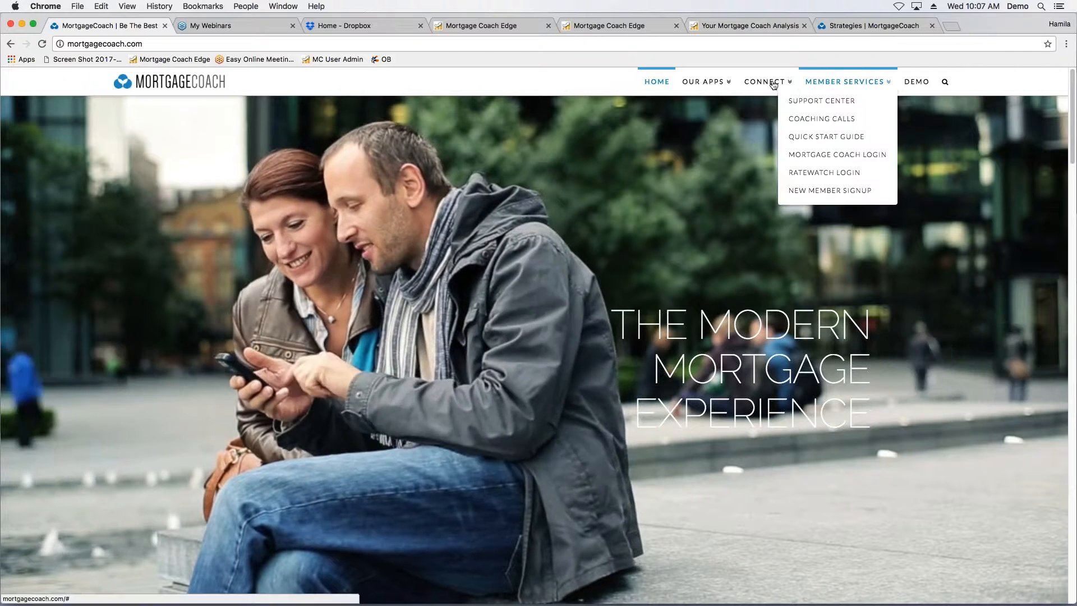
mouse_move(772, 83)
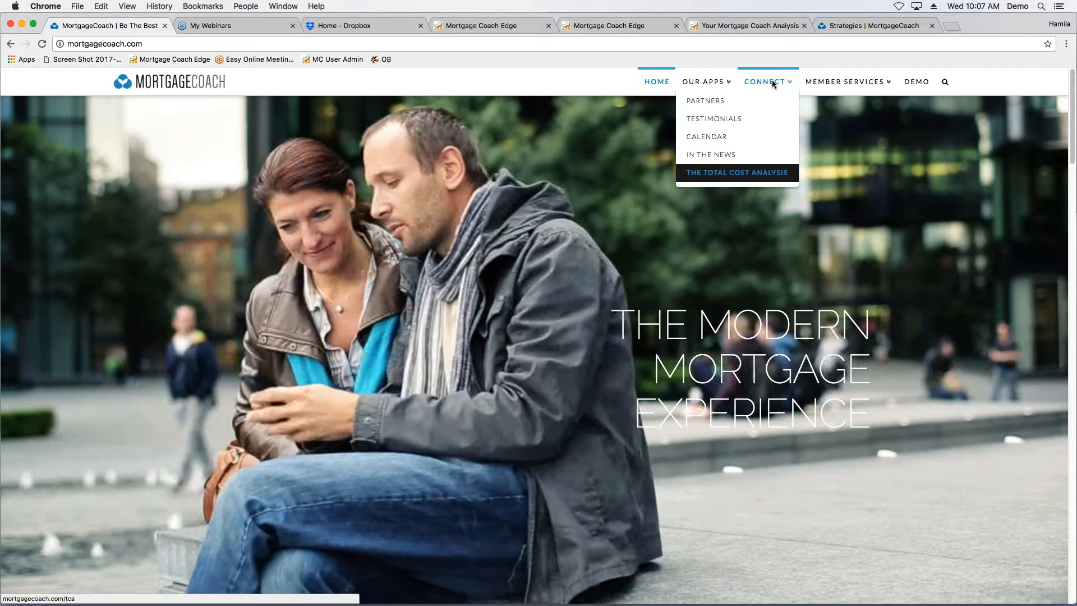
left_click(874, 26)
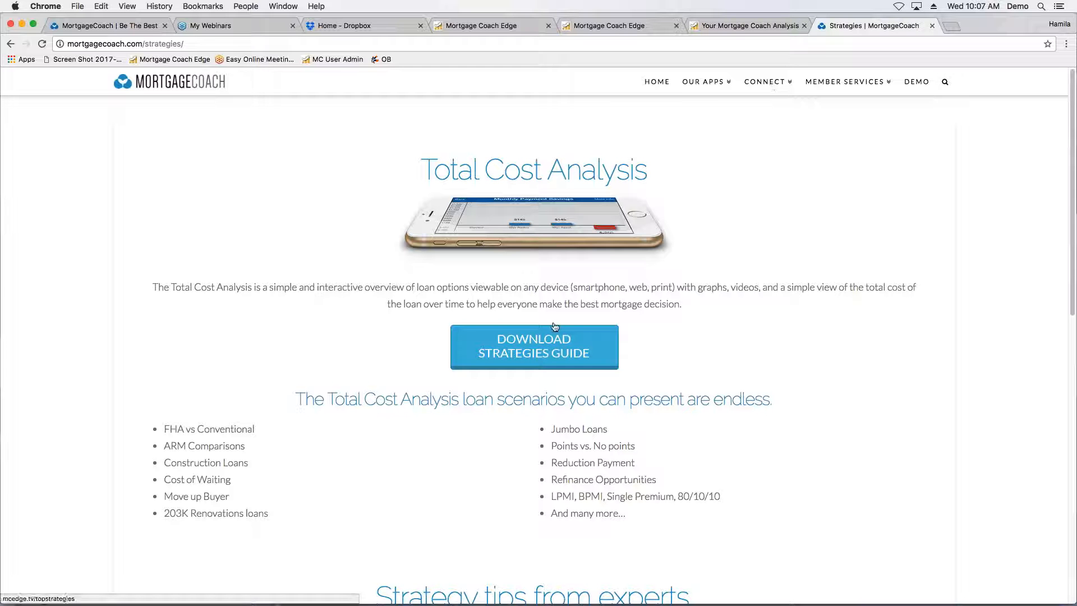
left_click(493, 26)
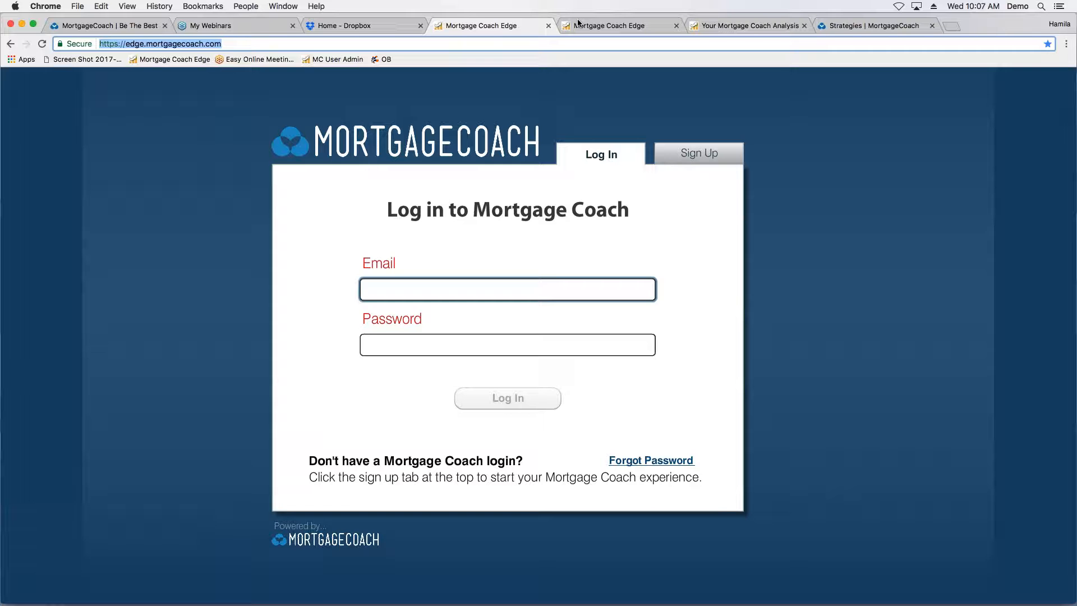
left_click(581, 25)
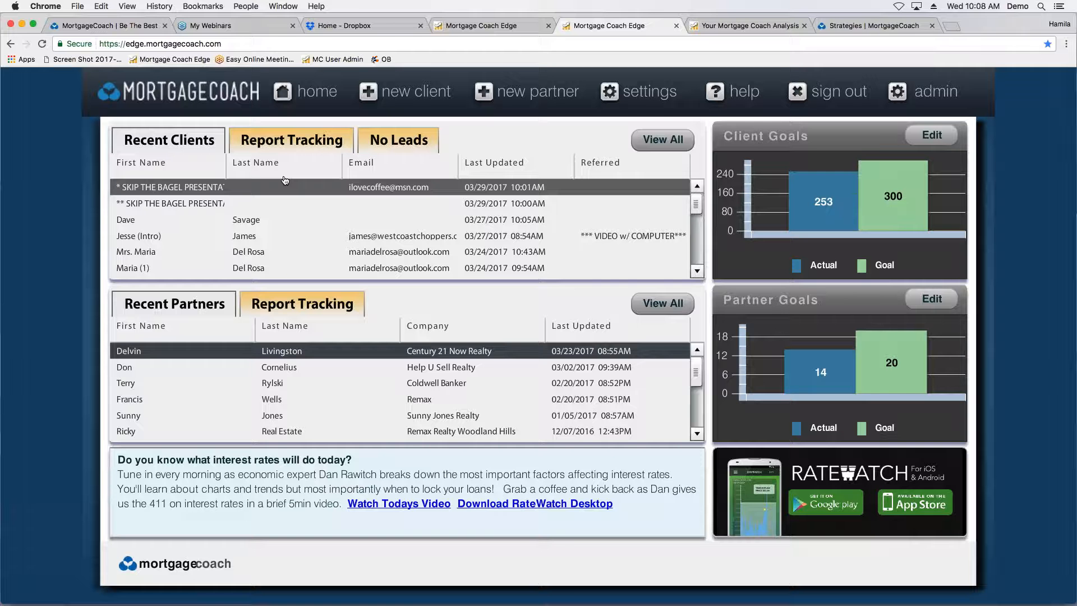
left_click(415, 95)
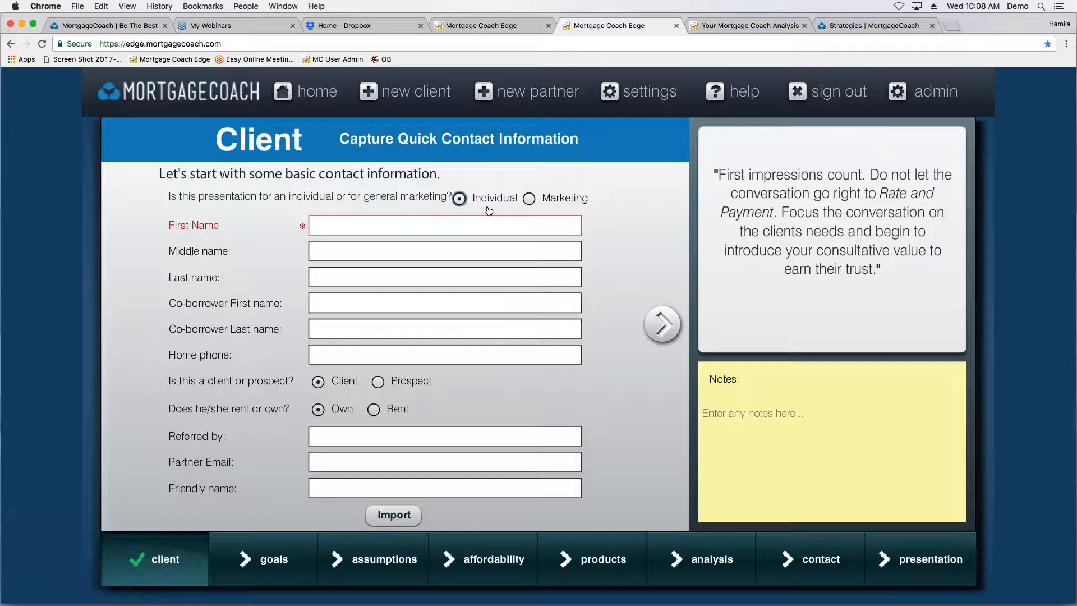
left_click(529, 199)
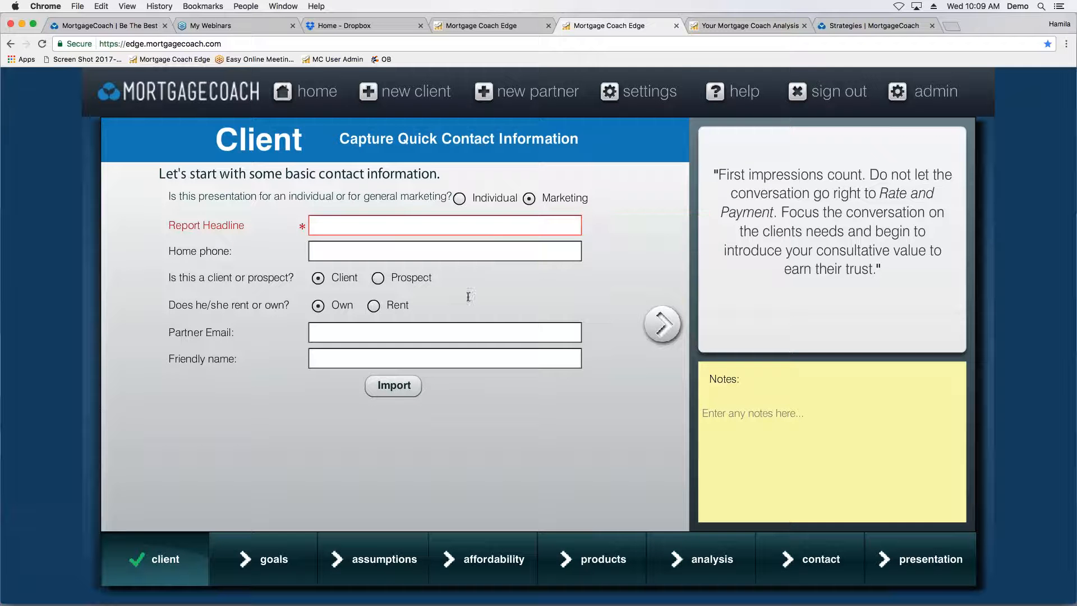
left_click(314, 93)
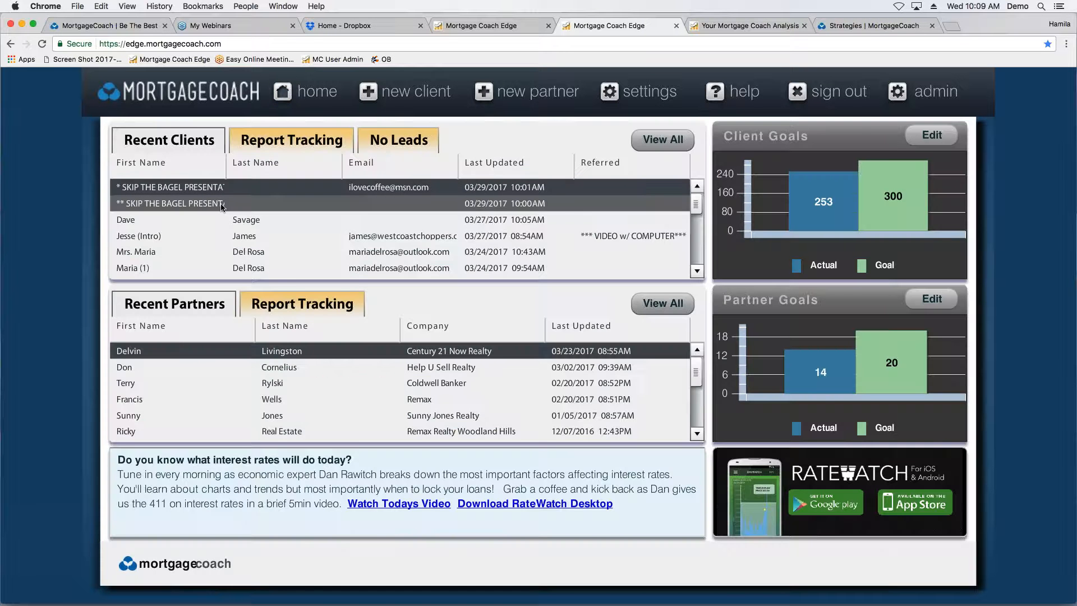
Step: Open the recent client record starting with "** SKIP THE BAGEL" and classify it as a prospect, leaving the partner email and friendly name blank
left_click(220, 205)
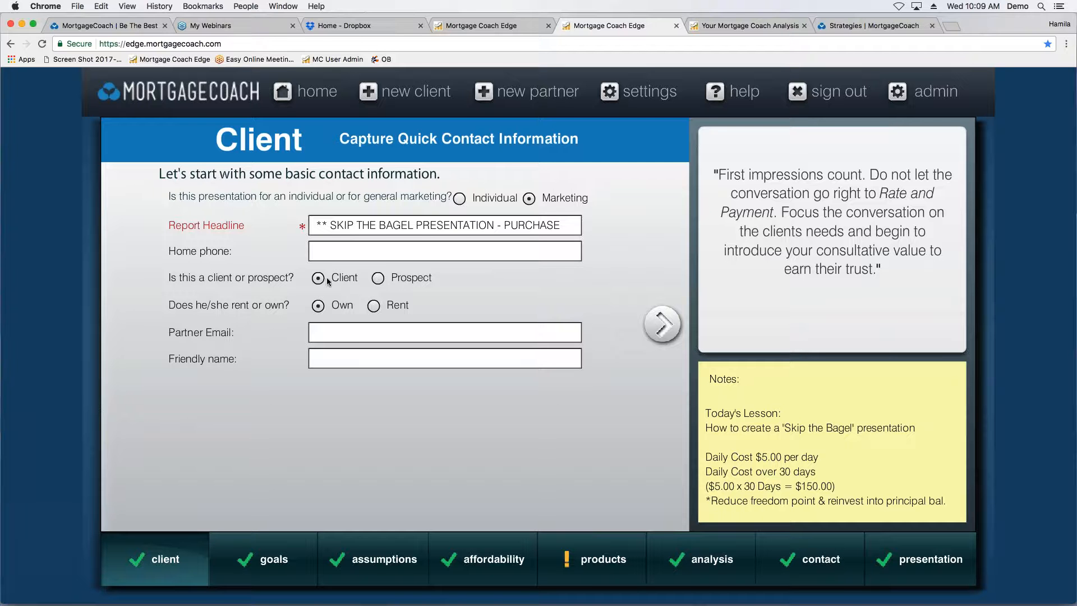
left_click(379, 279)
left_click(382, 333)
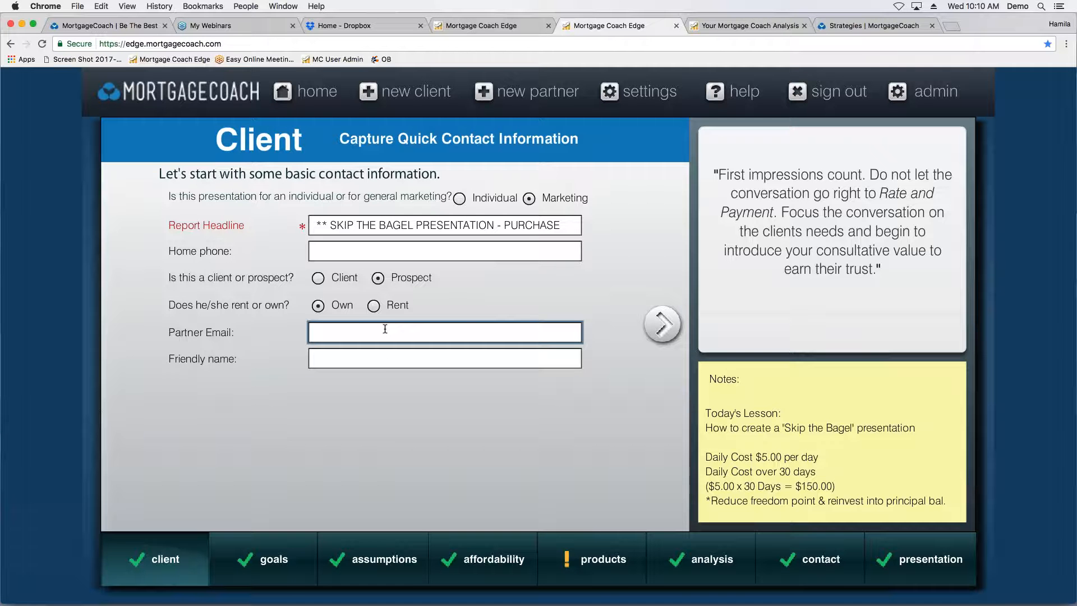
left_click(385, 365)
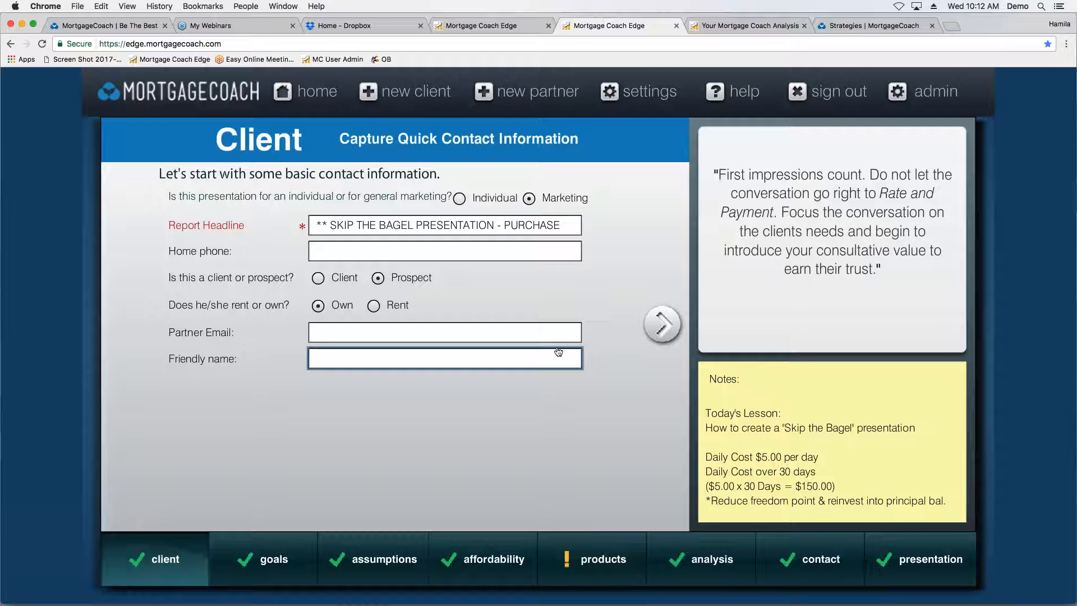
Step: Proceed through the presentation's Goals, Assumptions and Affordability pages to its Products page without changing any entries
left_click(661, 325)
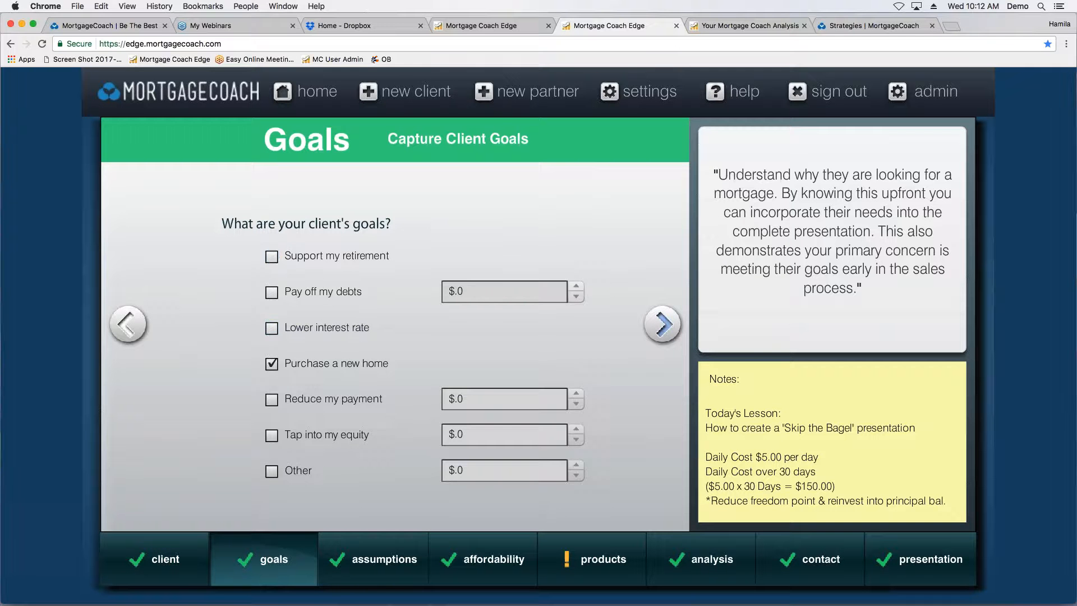
left_click(662, 327)
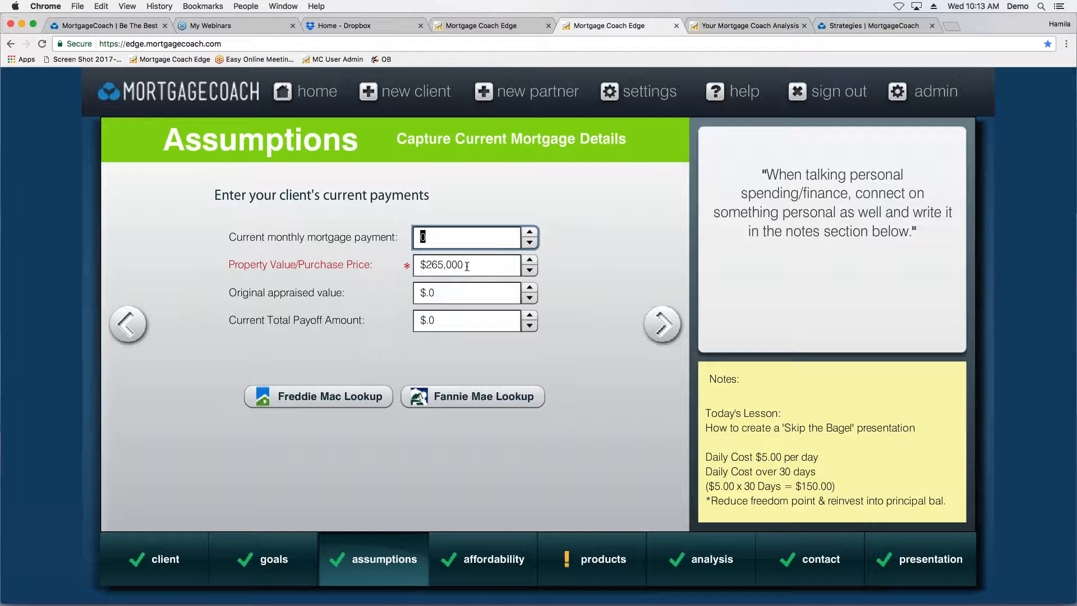
left_click(663, 324)
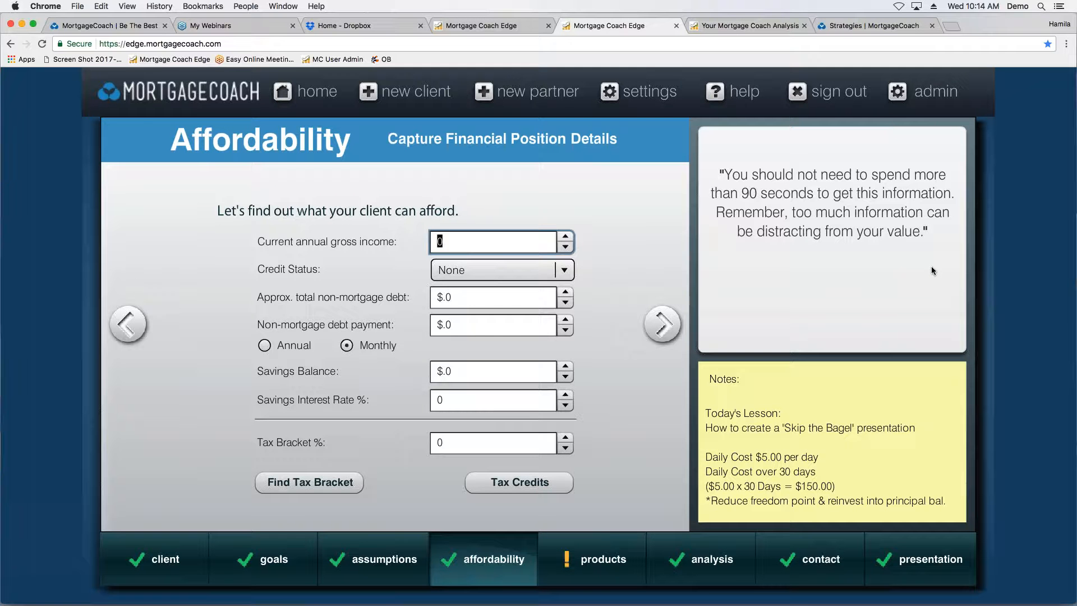
mouse_move(612, 533)
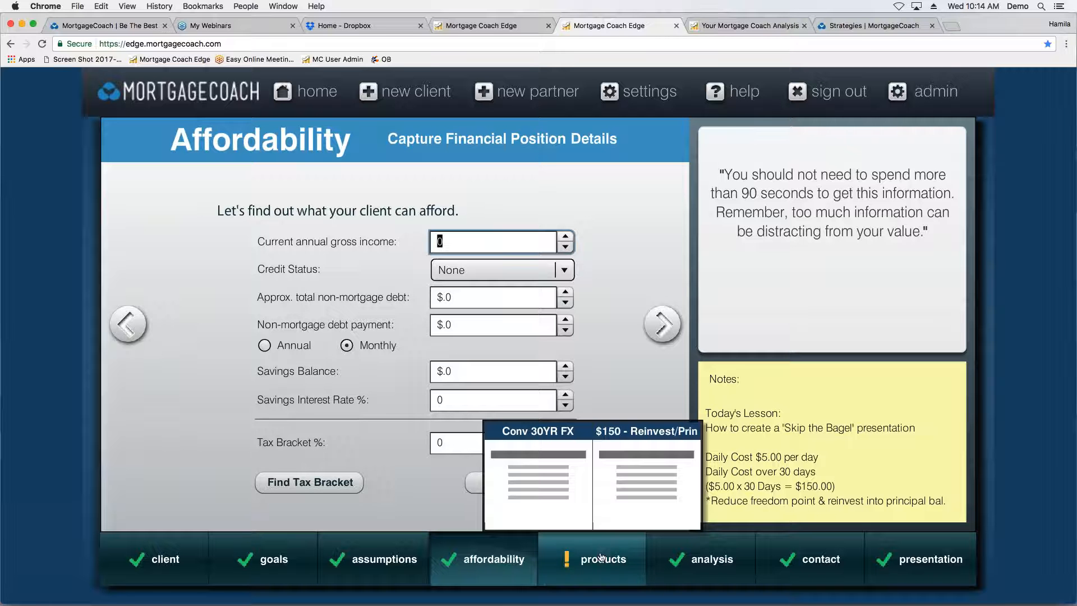
left_click(602, 557)
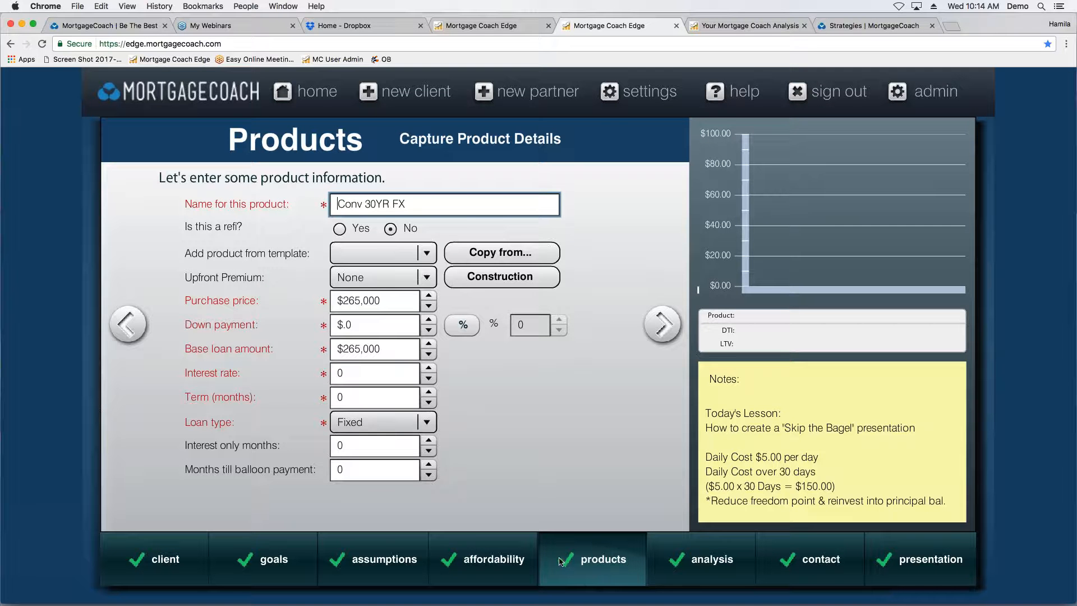
Step: Look through the templates available for the Conv 30YR FX product and close the list without choosing one
mouse_move(483, 555)
mouse_move(428, 204)
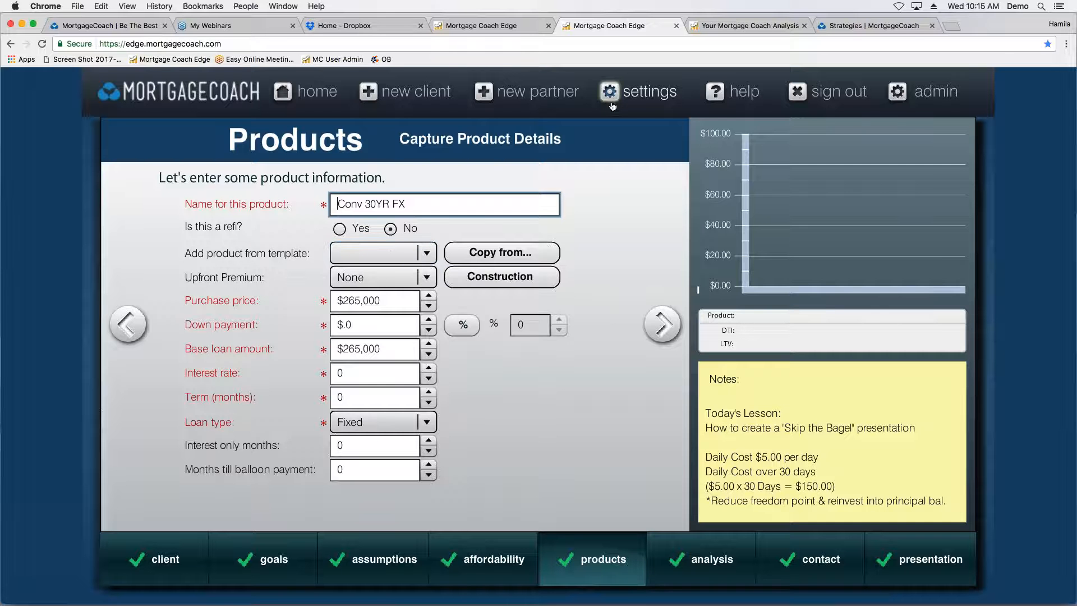
left_click(425, 255)
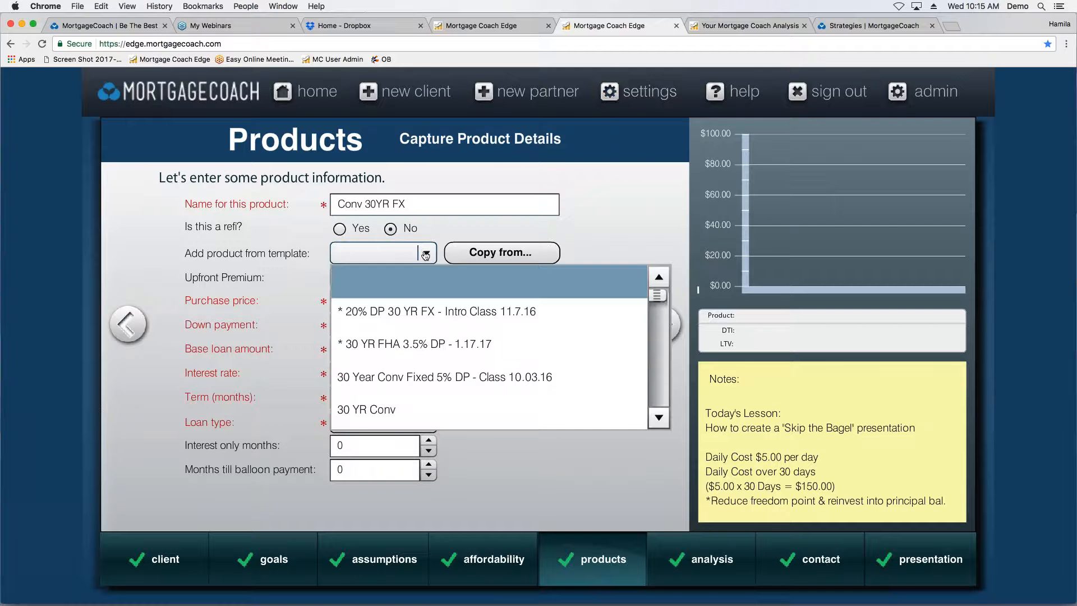
left_click(426, 257)
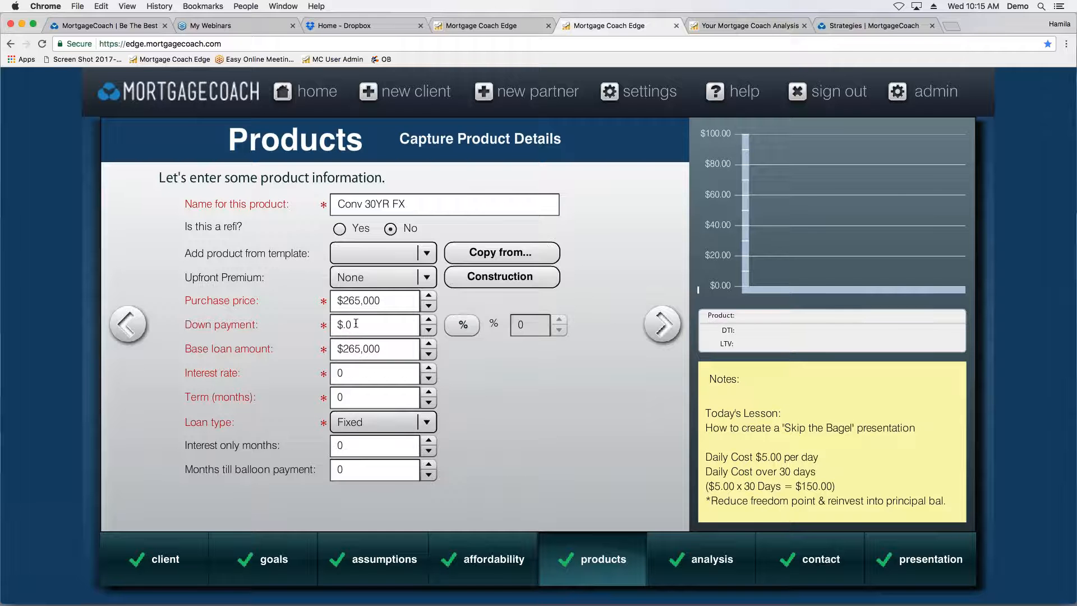
Step: Switch the Conv 30YR FX product's down payment to percentage entry and set it to 20%
left_click(460, 331)
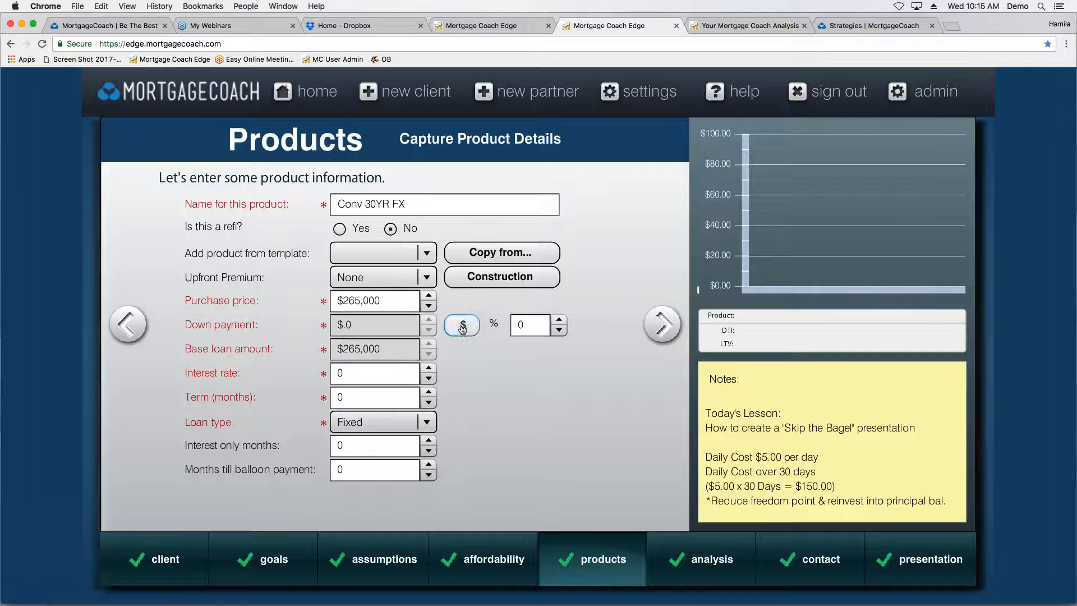
double_click(520, 325)
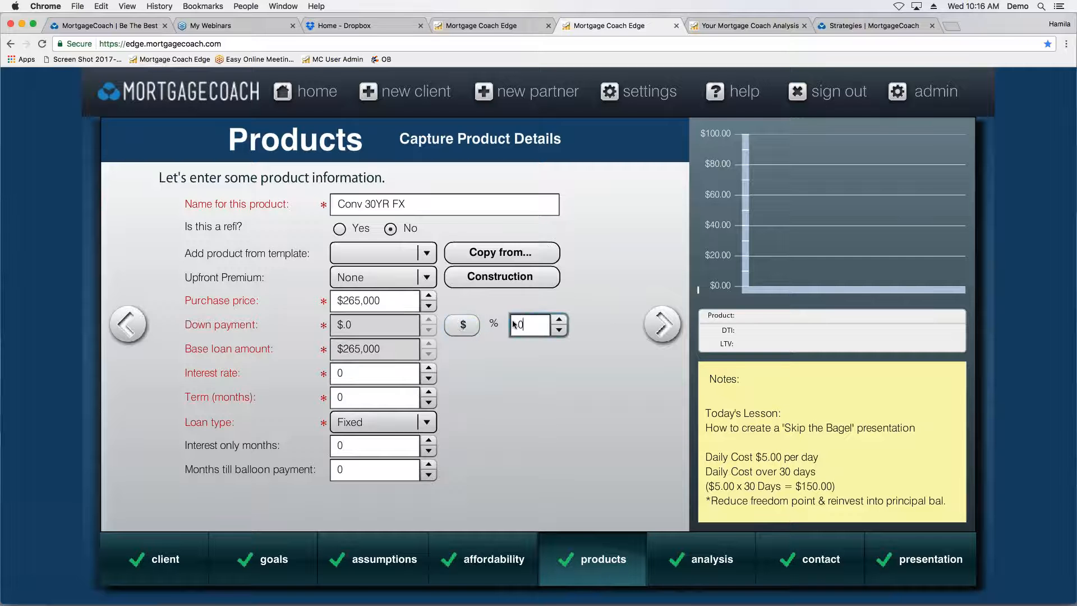
type("20")
key("Tab")
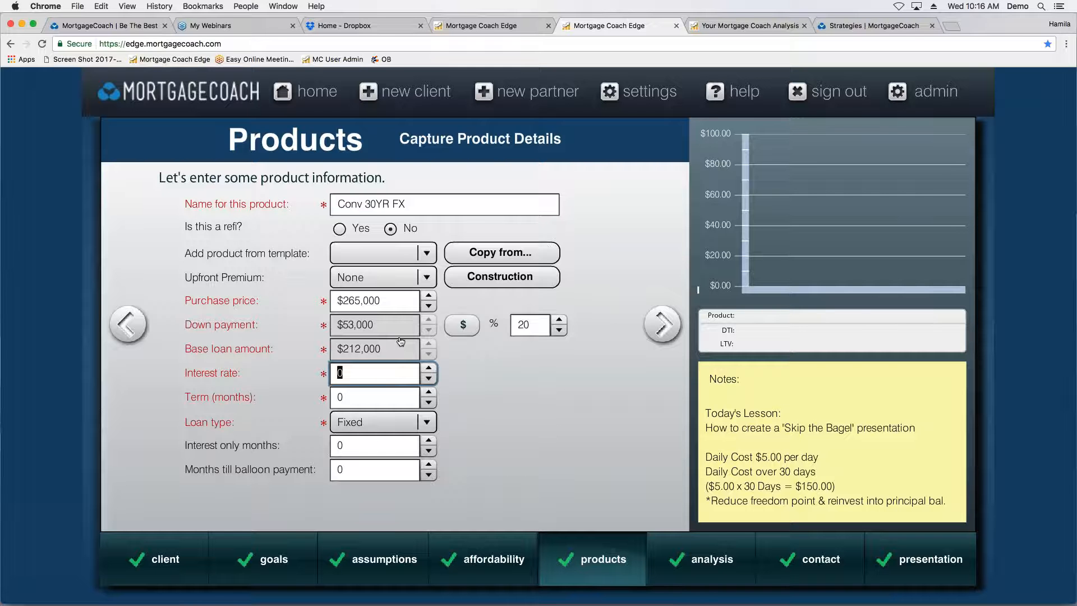
Step: Set the interest rate to 3.375 and the term to 360 months, keep the loan type Fixed, and proceed to the closing costs
type("3.")
type("37")
type("5")
key("Tab")
type("36")
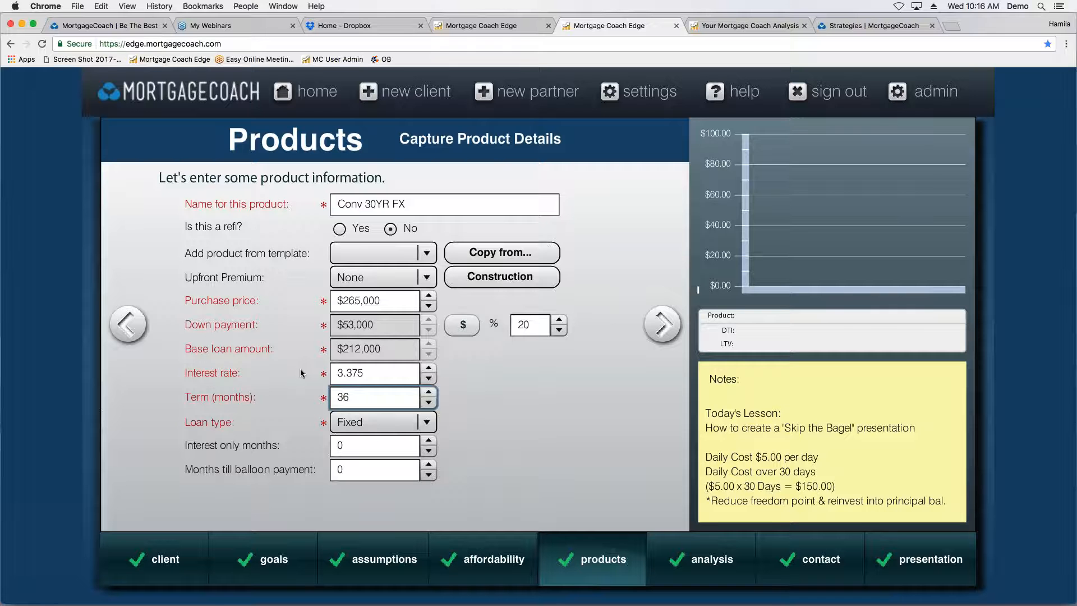
type("0")
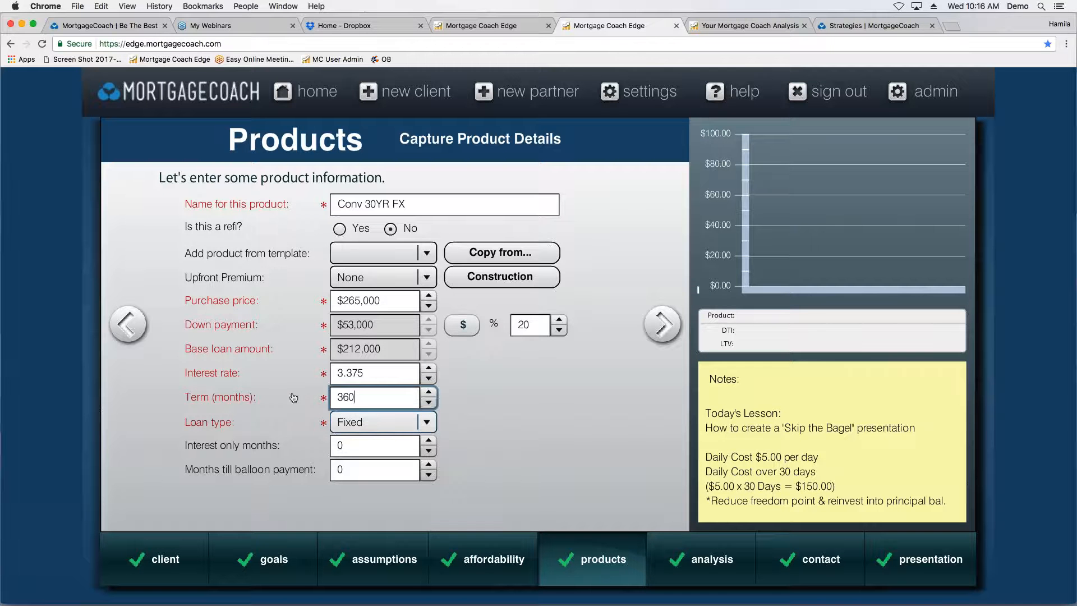
left_click(426, 425)
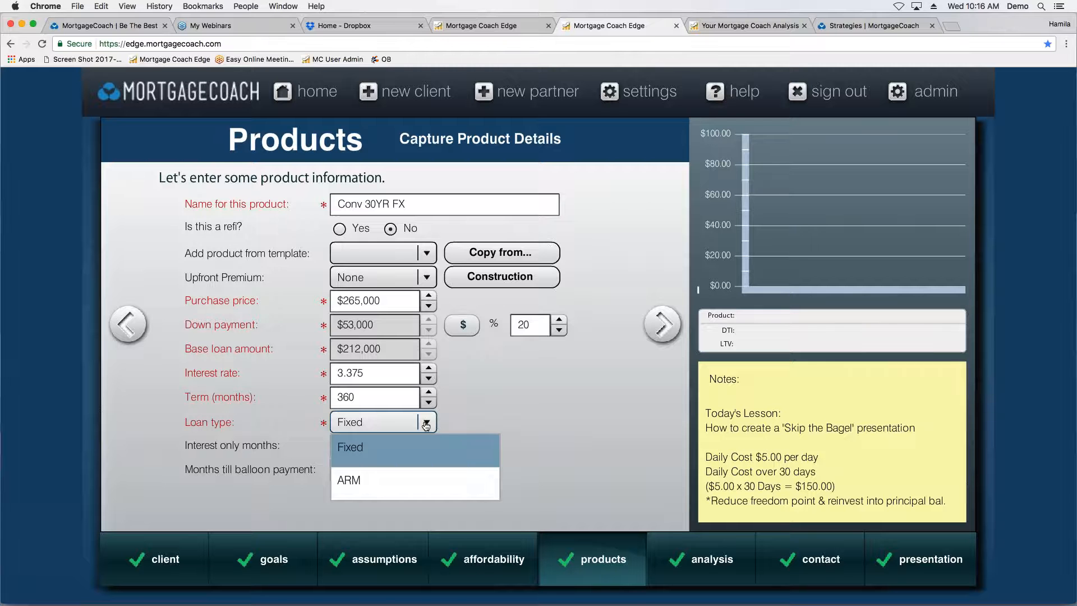
left_click(427, 425)
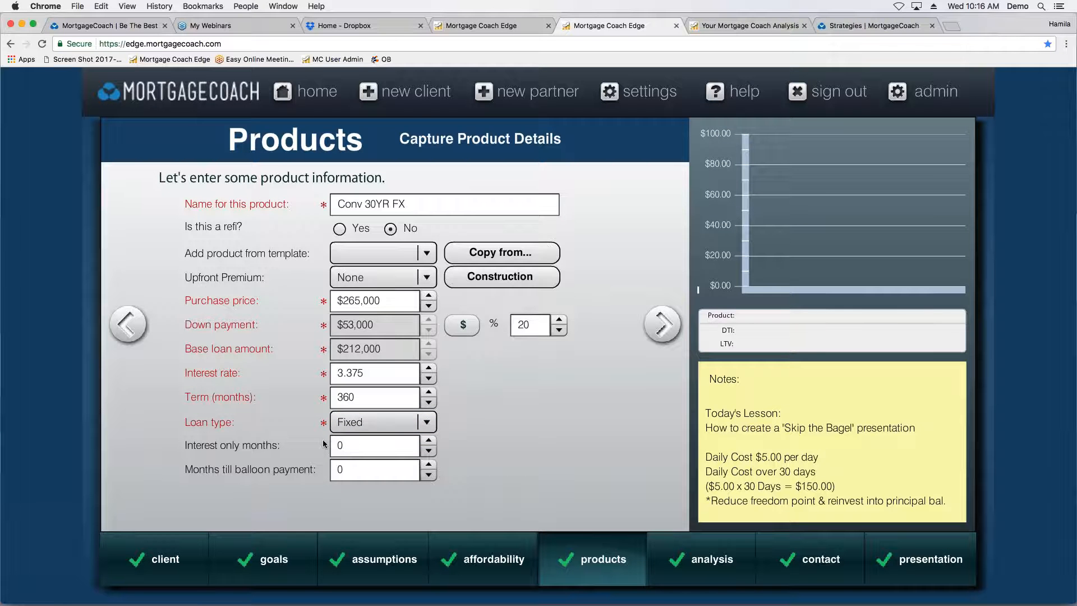
left_click(663, 323)
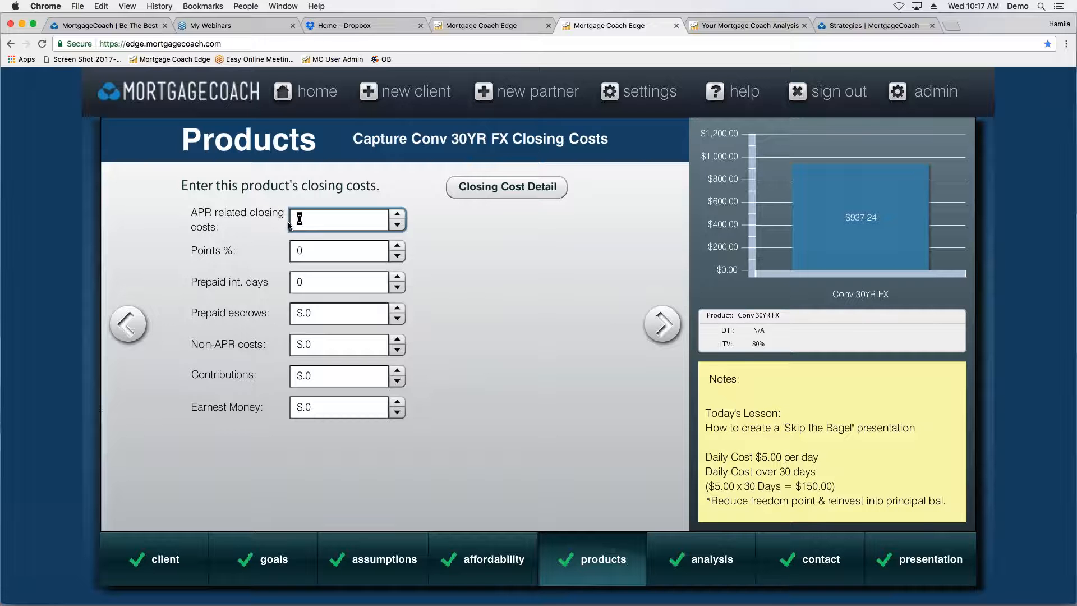
Step: Examine the closing costs breakdown in the finished Total Cost Analysis report and its mobile version, and close the report's details
left_click(314, 344)
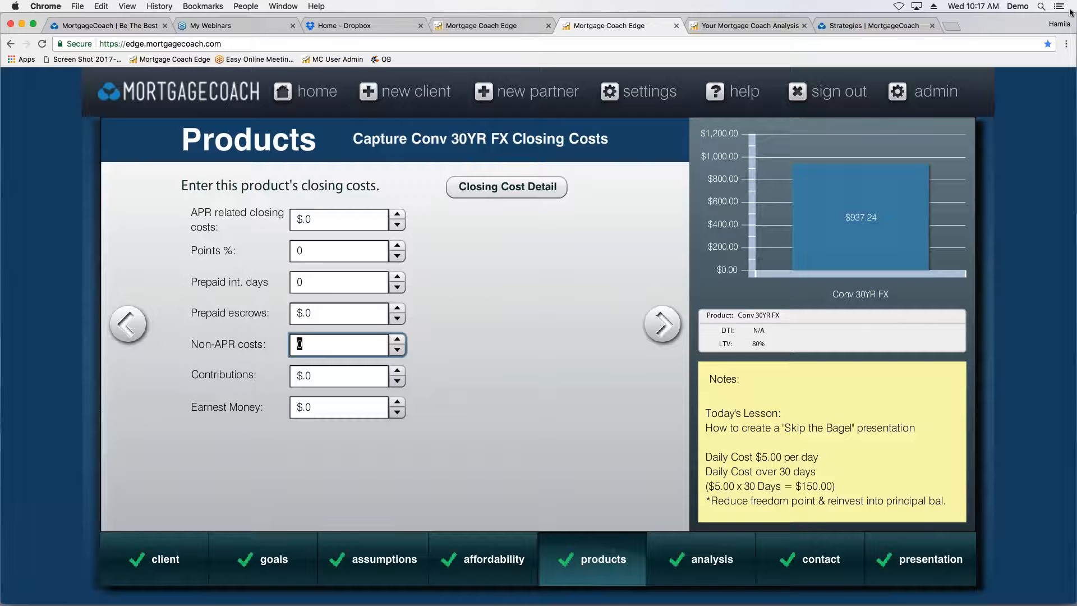
left_click(767, 27)
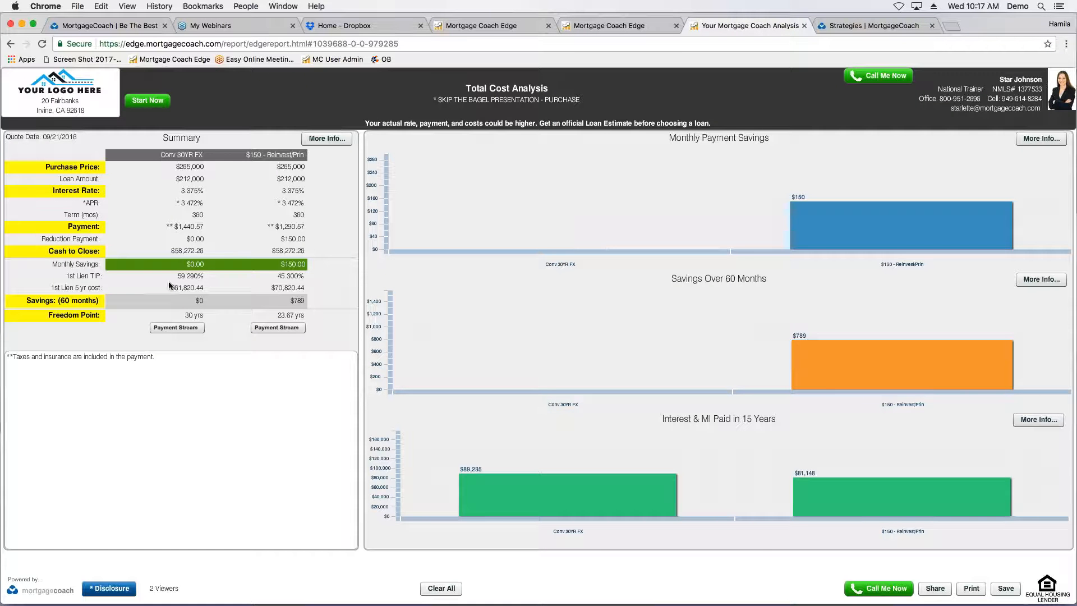
left_click(318, 140)
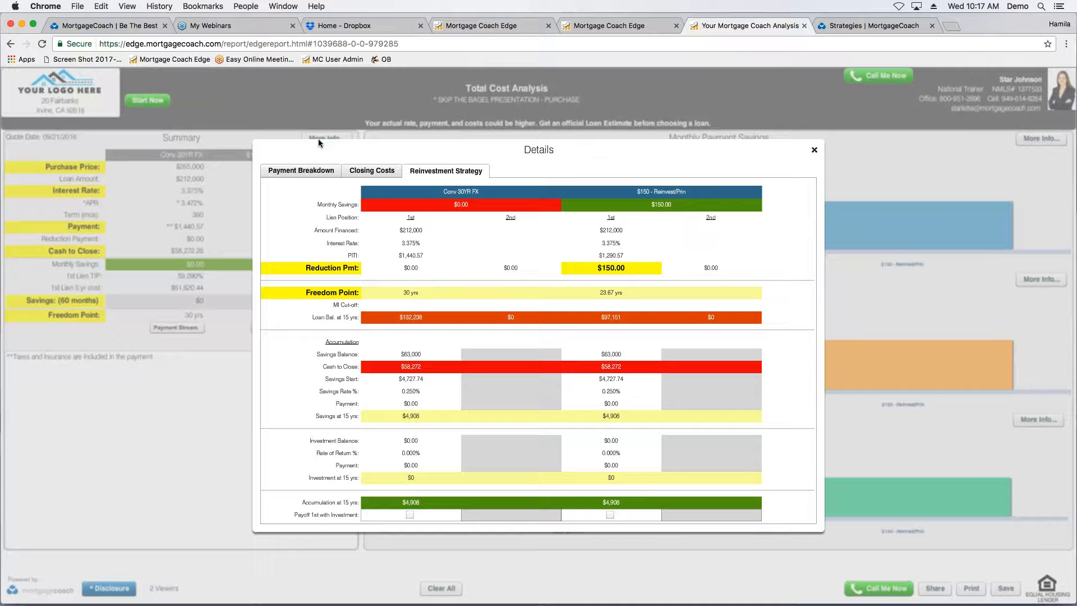
left_click(361, 174)
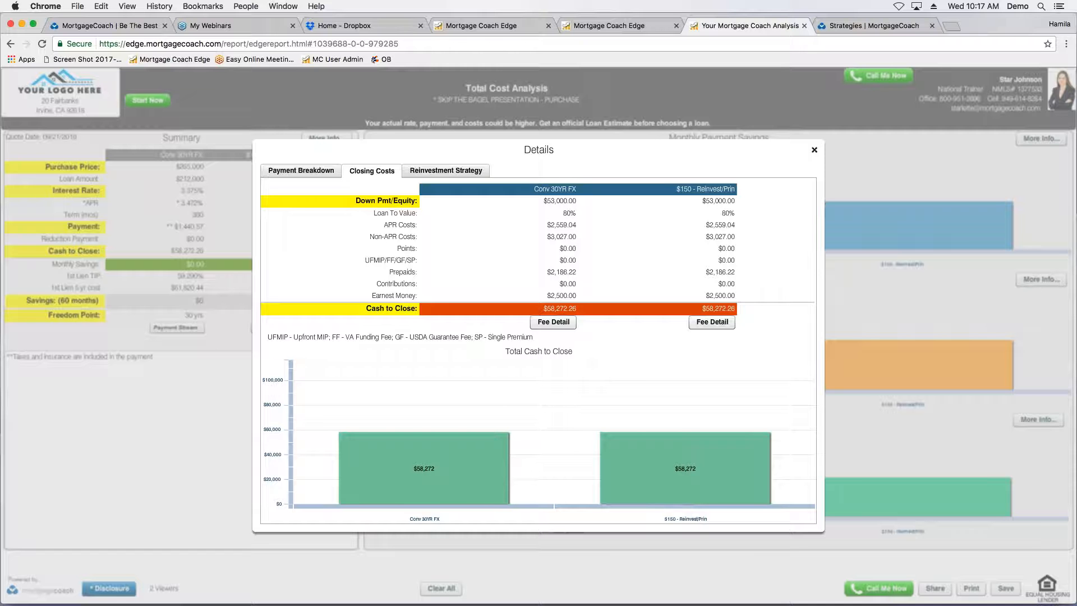
left_click_drag(934, 283, 827, 337)
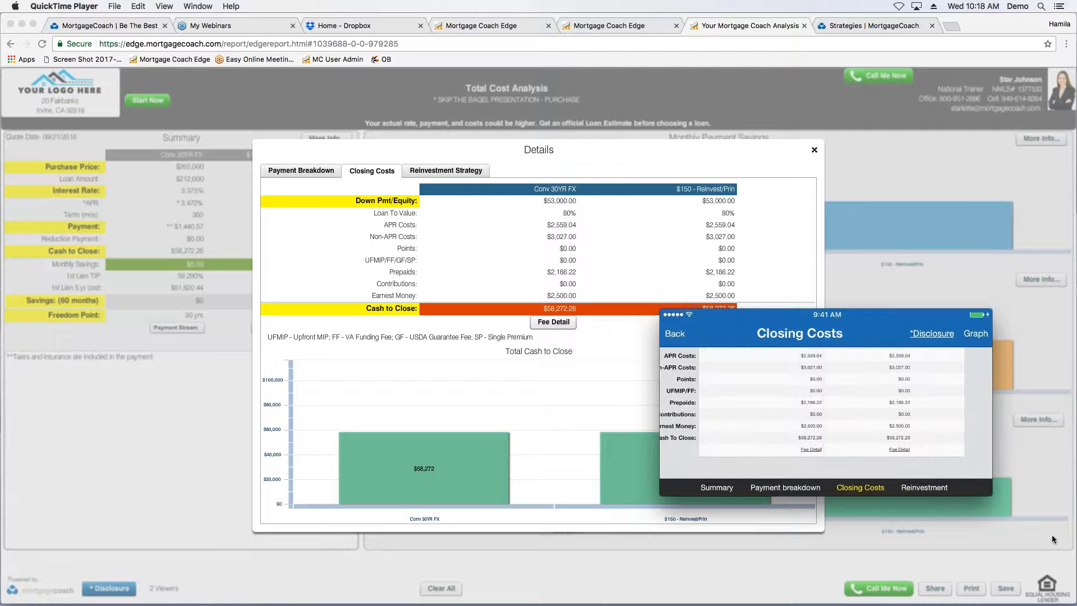
mouse_move(969, 356)
mouse_move(927, 456)
left_click_drag(863, 316, 1076, 331)
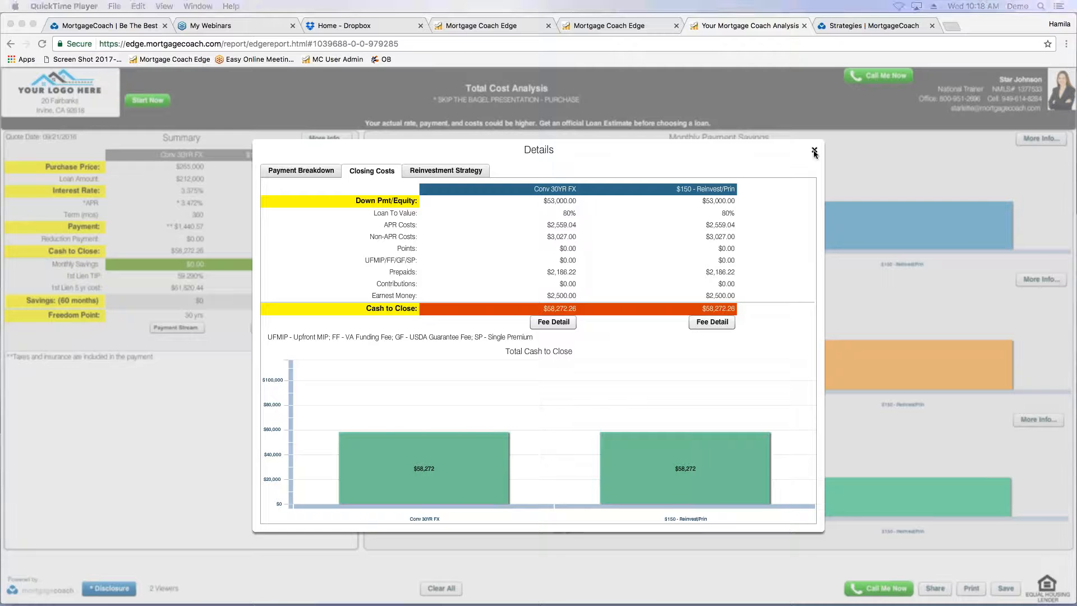
left_click(815, 151)
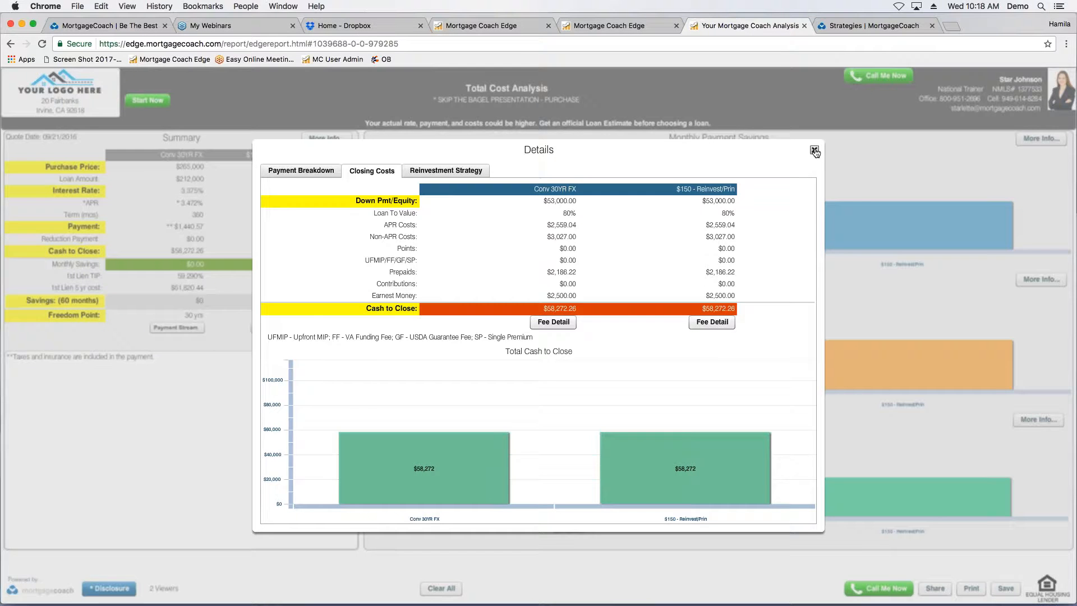
left_click(814, 150)
Step: Return to the Conv 30YR FX closing costs page in Edge and open the itemized closing cost details
left_click(586, 26)
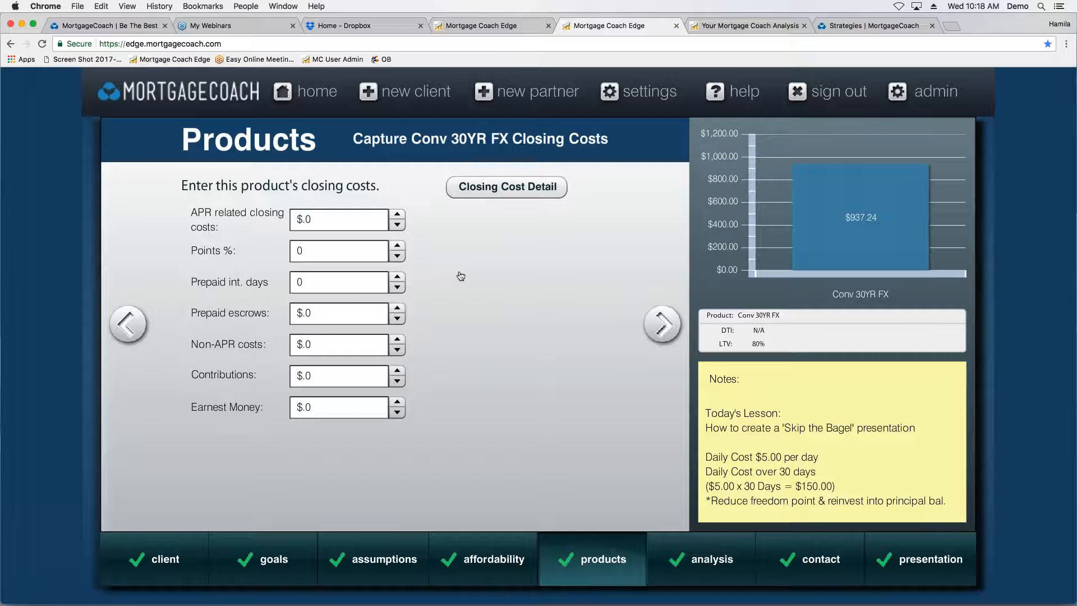
left_click(494, 190)
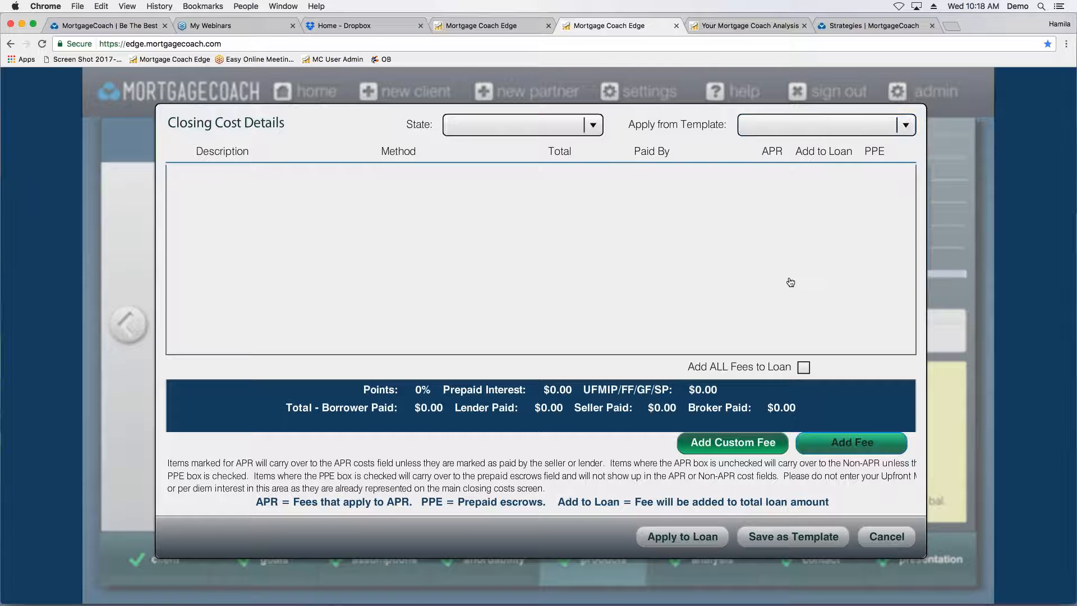
Step: Try adding five fee rows, look through the available fee descriptions, and delete all of the rows
left_click(838, 447)
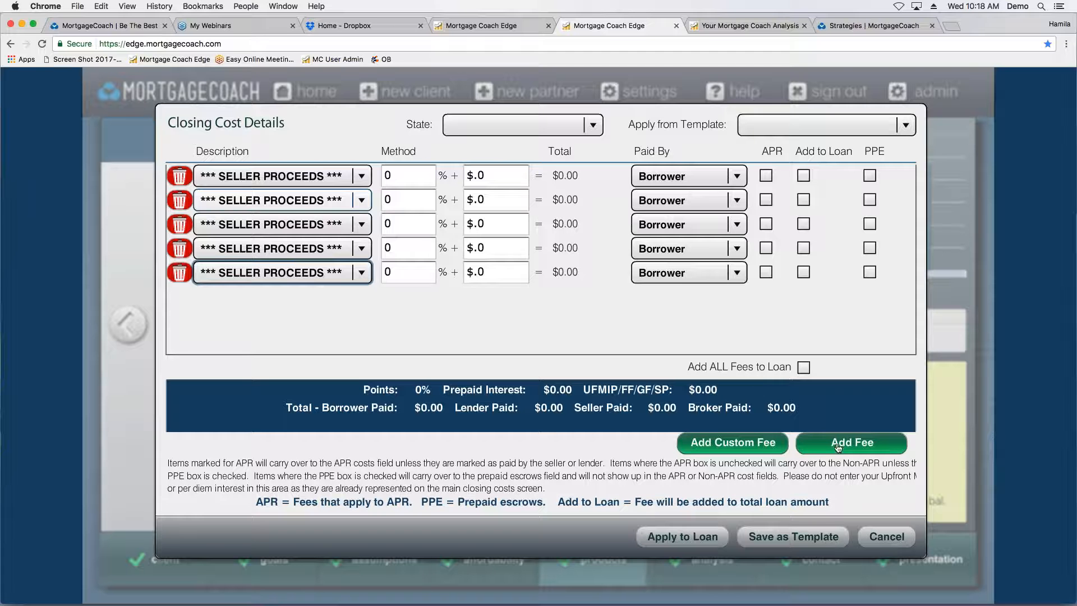
left_click(362, 177)
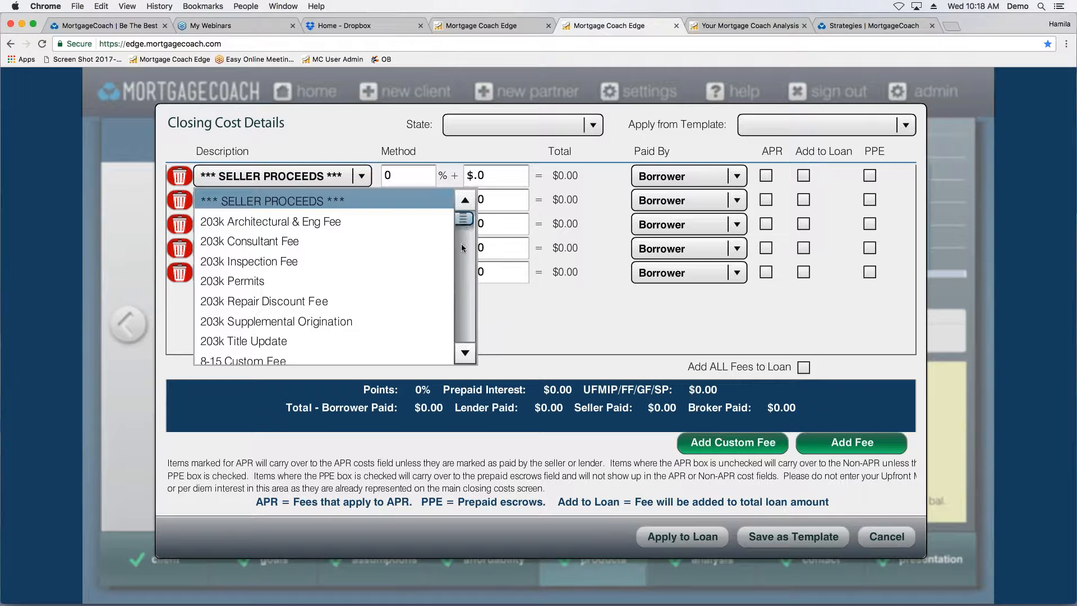
left_click_drag(461, 244, 462, 216)
left_click(177, 178)
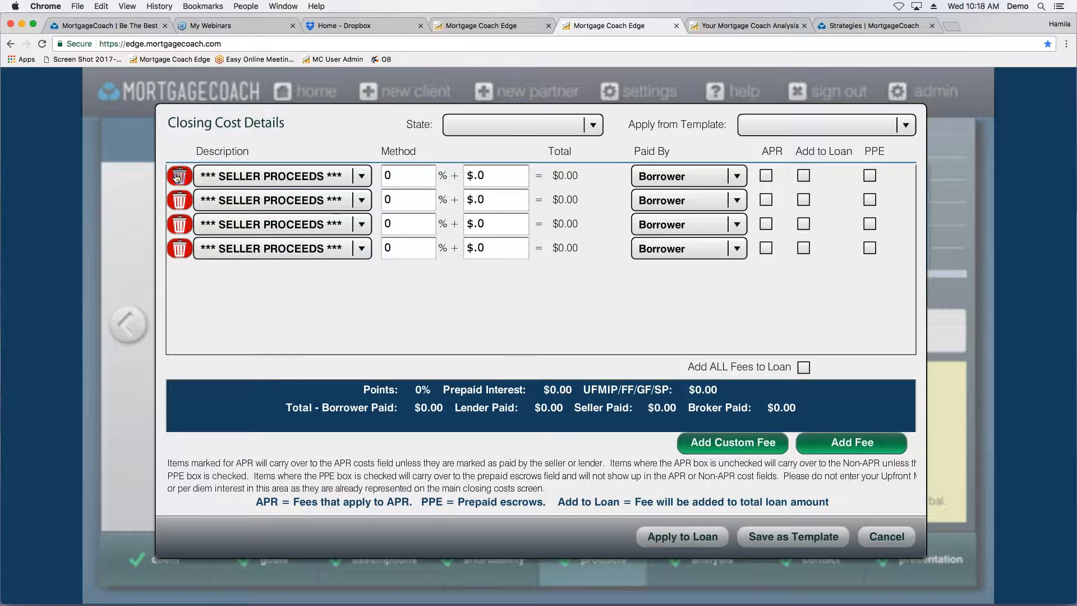
left_click(176, 178)
left_click(176, 178)
left_click(177, 178)
left_click(177, 178)
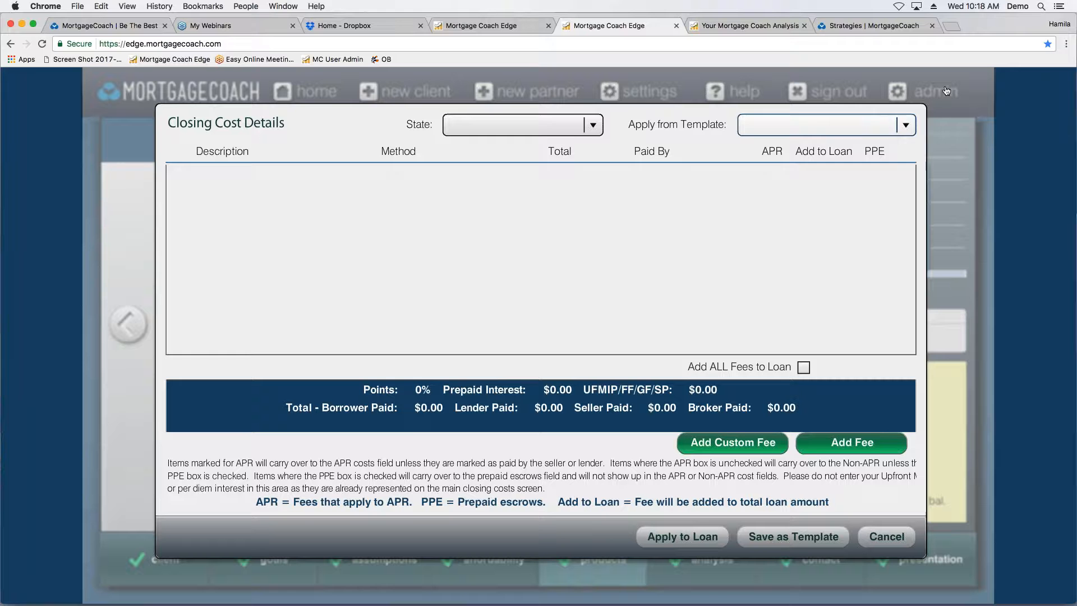
Step: Fill the closing cost details from the "Fee - Conventional 30 YR FXD-Purchase" template and apply the fees to the loan
left_click(907, 125)
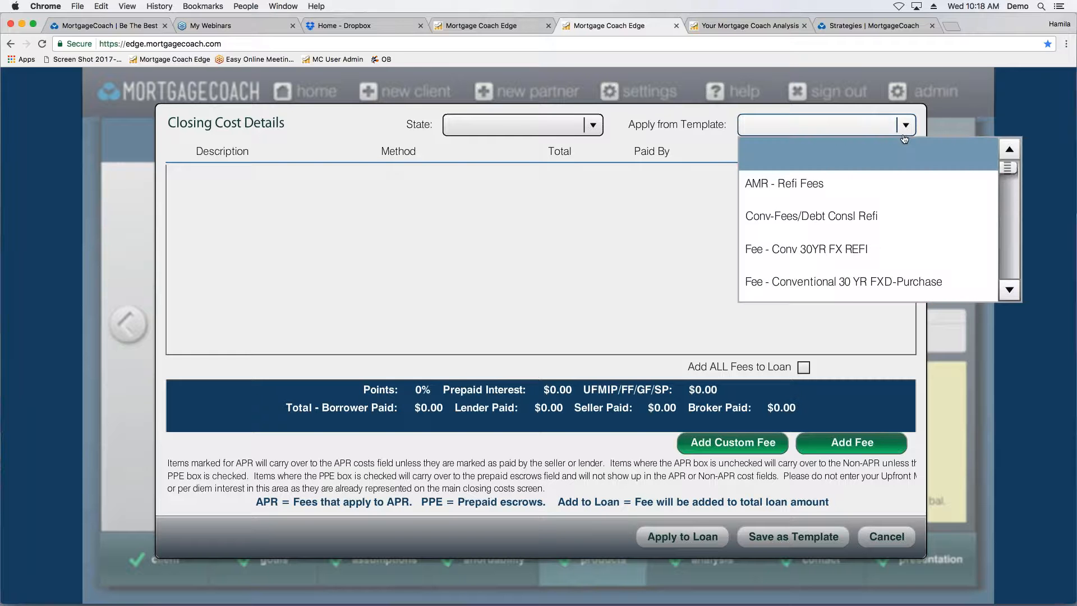
left_click(917, 281)
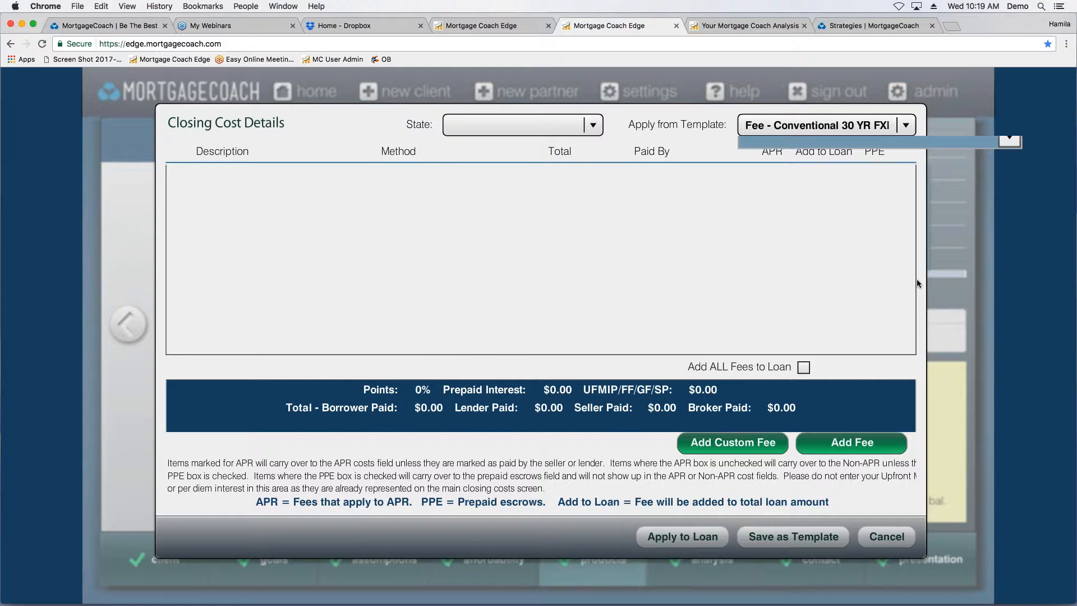
left_click_drag(907, 246, 909, 191)
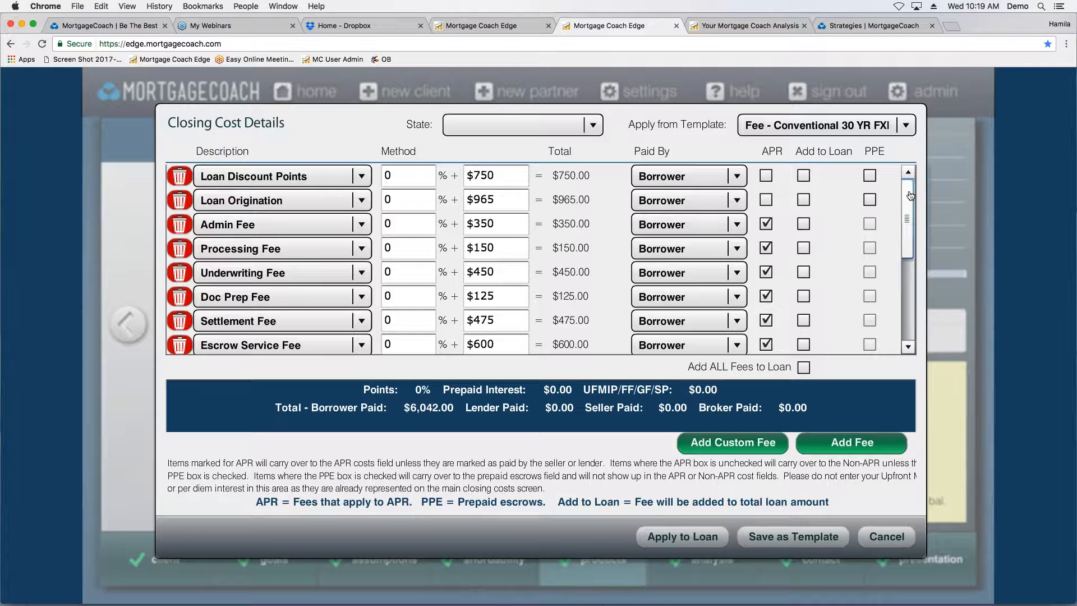
left_click(683, 538)
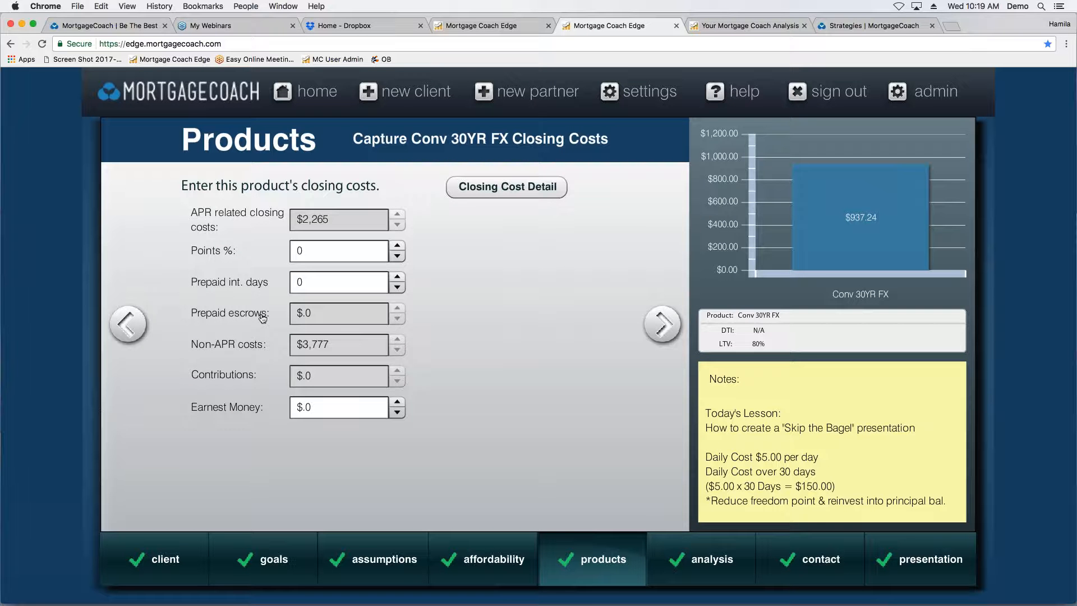
Step: Set the prepaid interest days to 15, leave the earnest money at 0, and proceed to the monthly costs
left_click(266, 287)
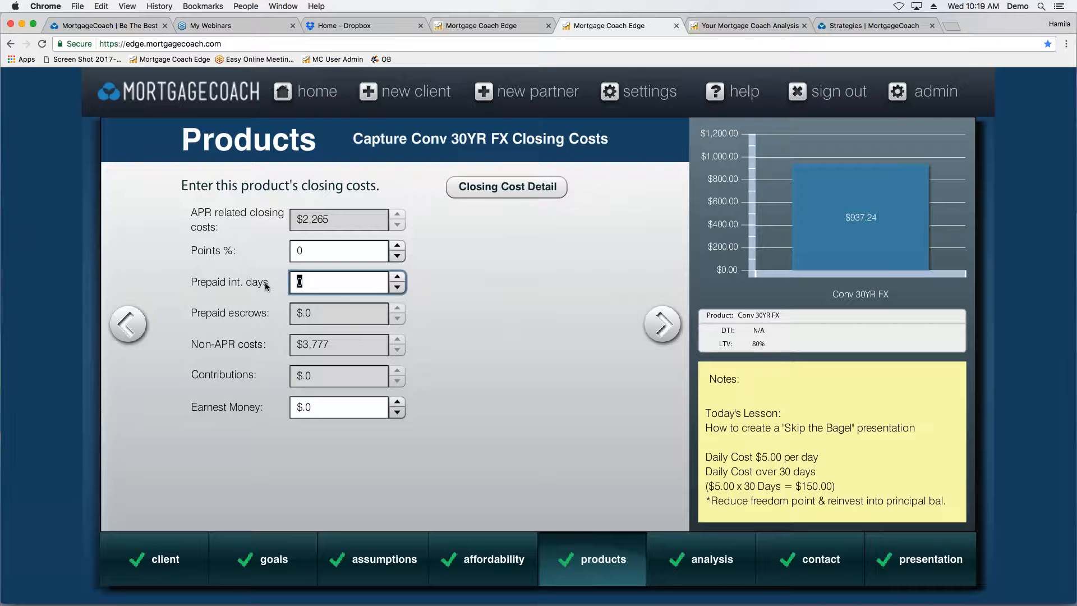
type("15")
left_click(405, 397)
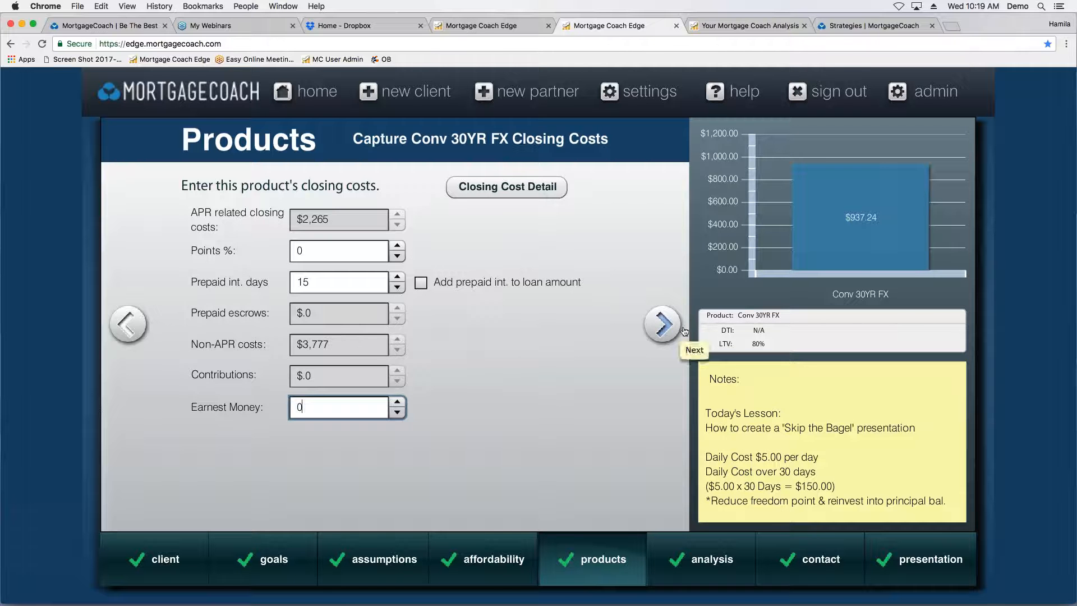
left_click(662, 325)
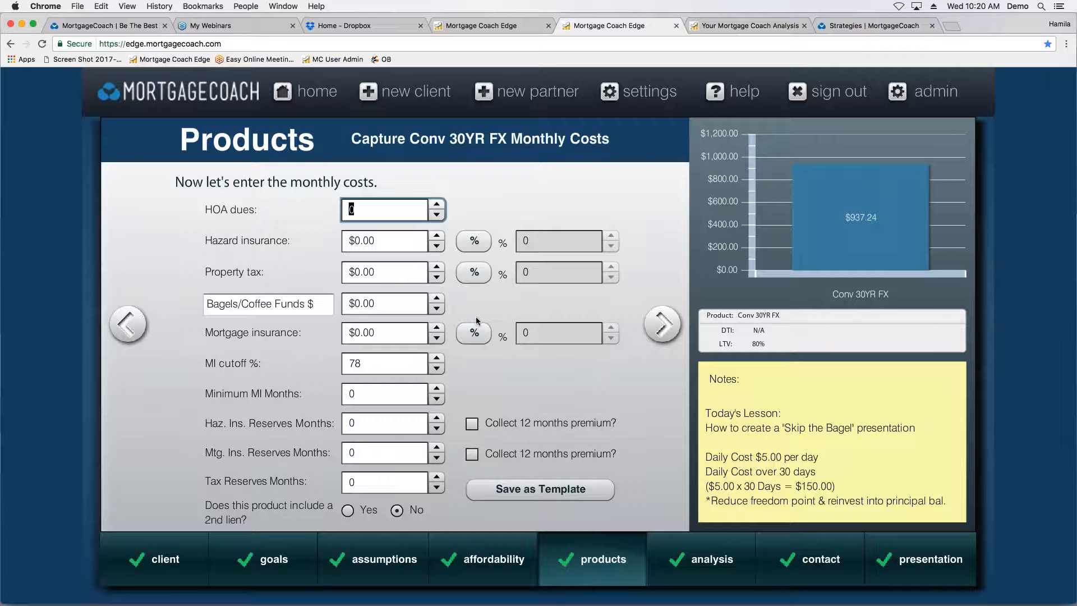
Step: Enter a monthly cost of $150.00 for Bagels/Coffee Funds $
left_click(376, 302)
type("150.")
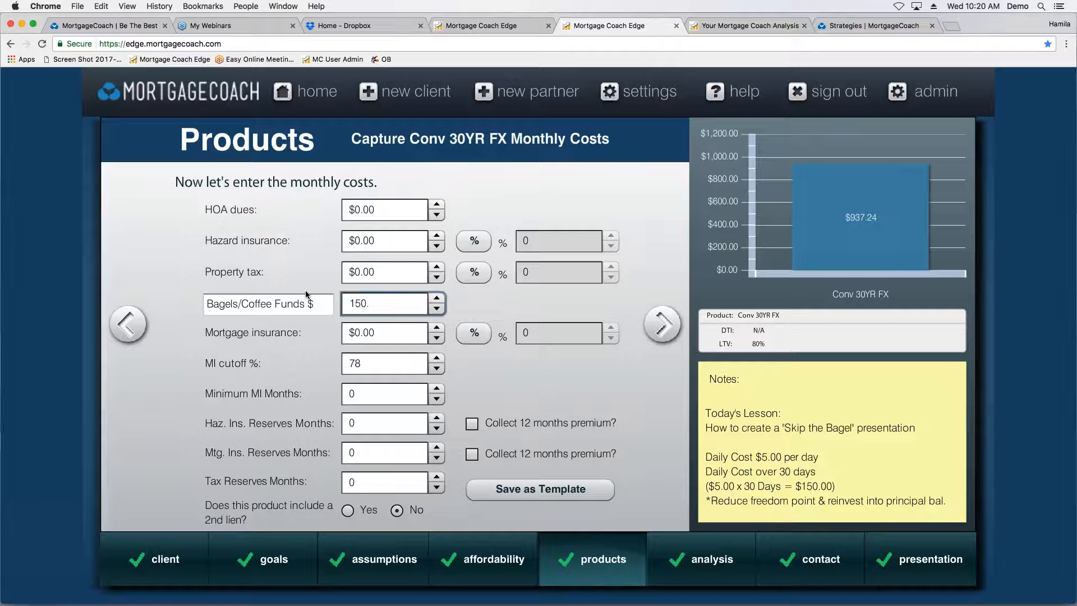
type("00")
left_click(374, 275)
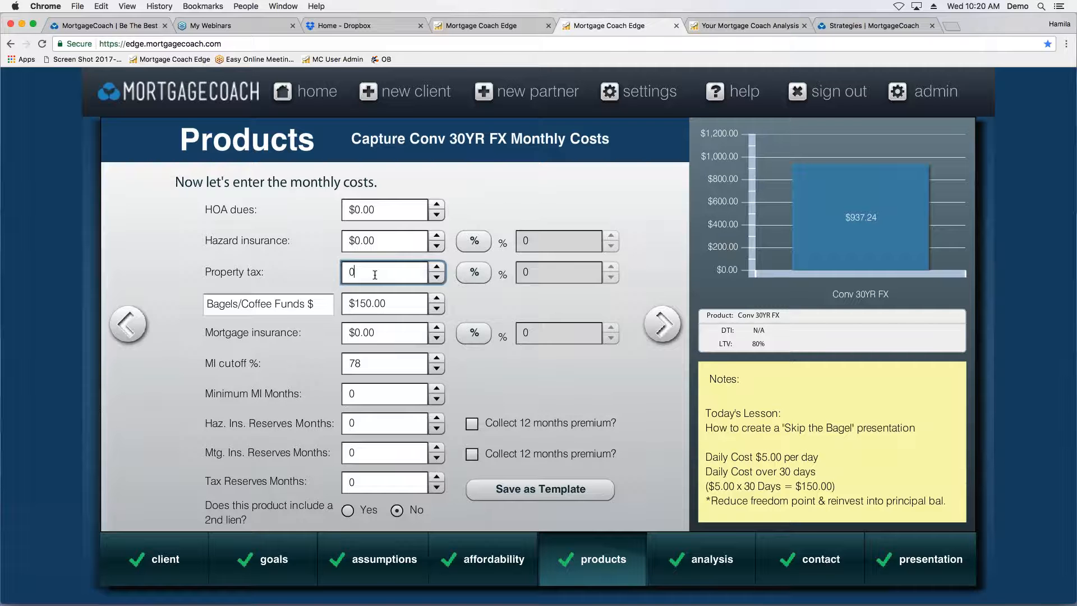
Step: Switch the hazard insurance to percentage entry and set it to 0.35%
left_click(380, 239)
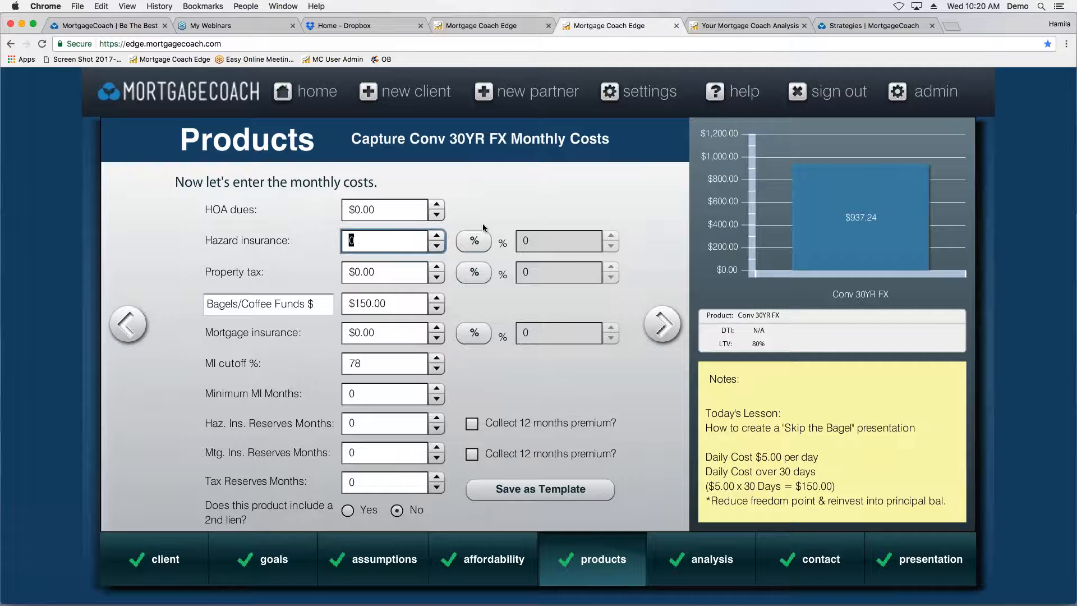
left_click(470, 240)
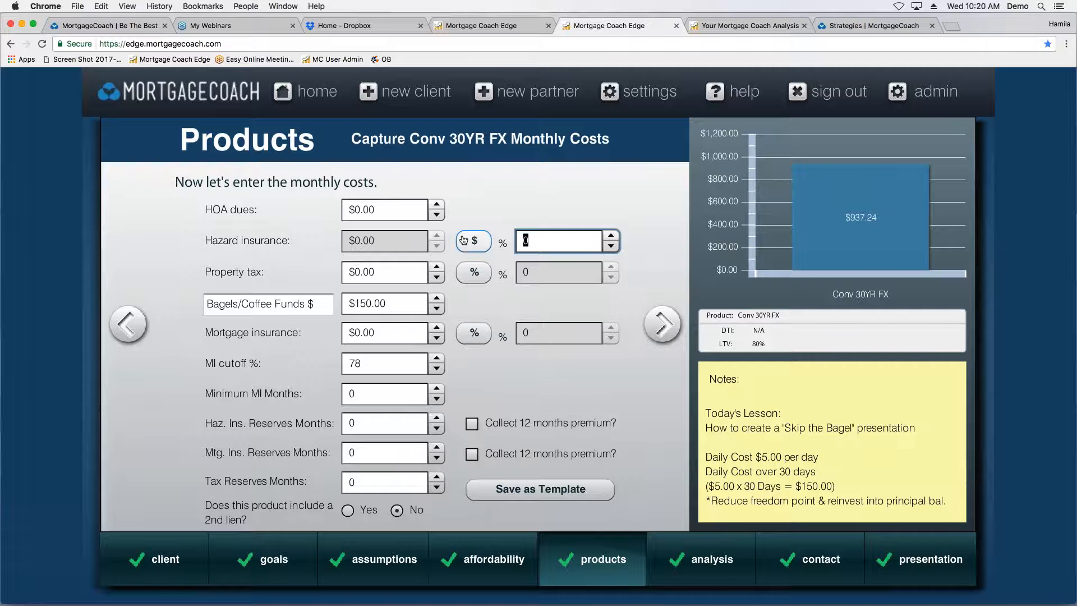
type("0.35")
key("Tab")
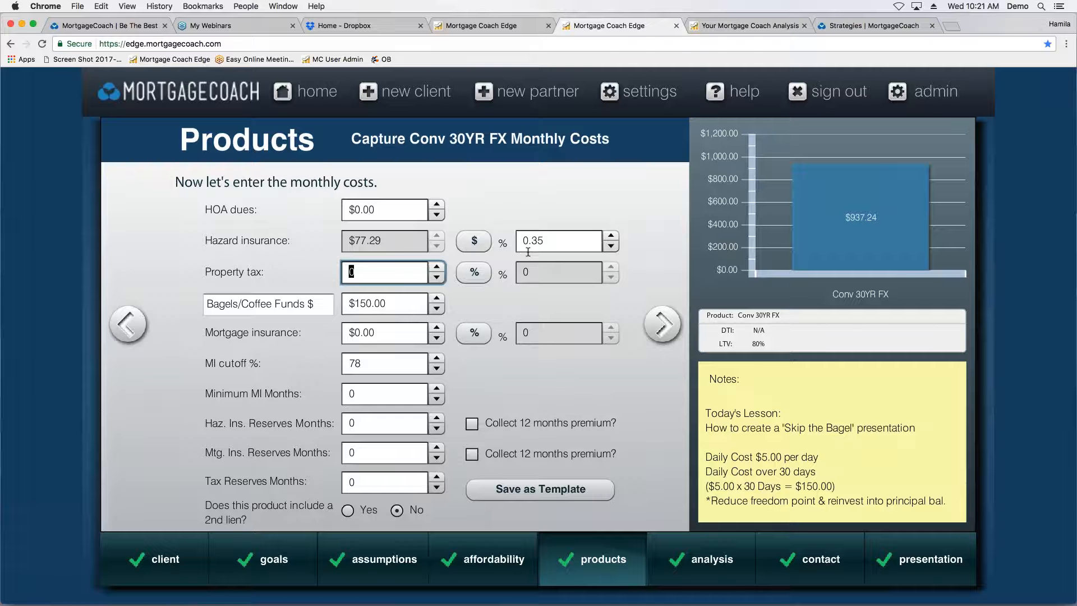
Step: Switch the property tax to percentage entry and set it to 1.25%
left_click(486, 270)
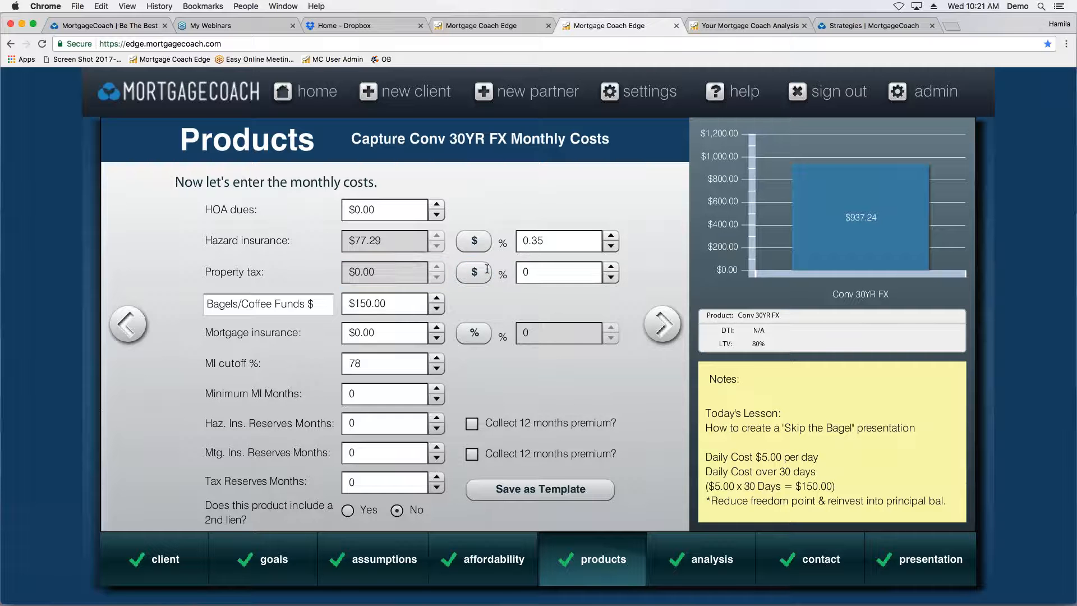
key("Tab")
type("1.25")
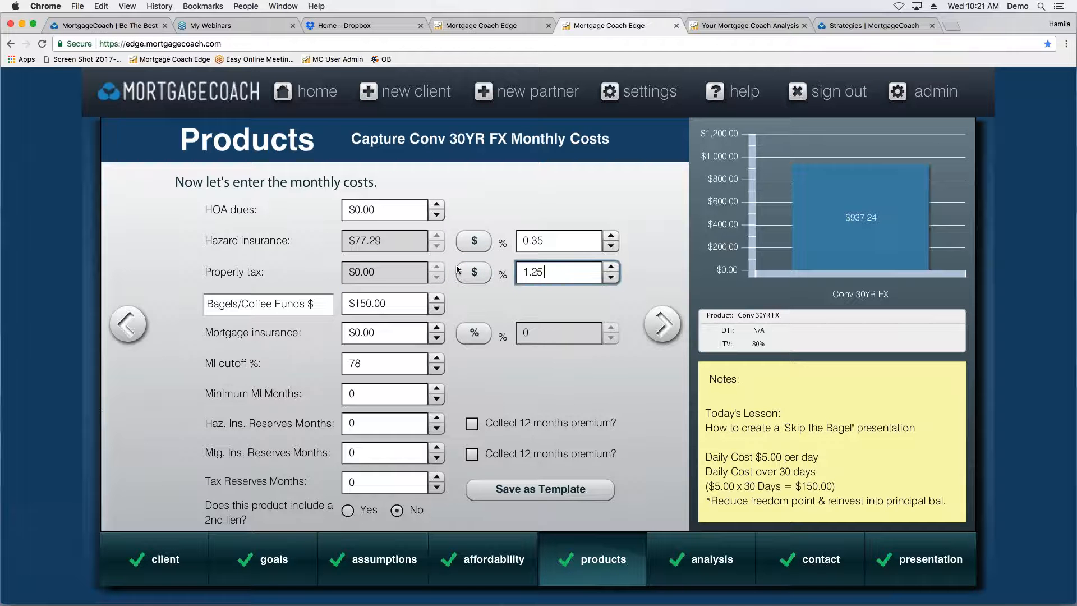
Step: Set the hazard insurance reserves to 2 months with 12 months premium collected, and the tax reserves to 4 months
key("Tab")
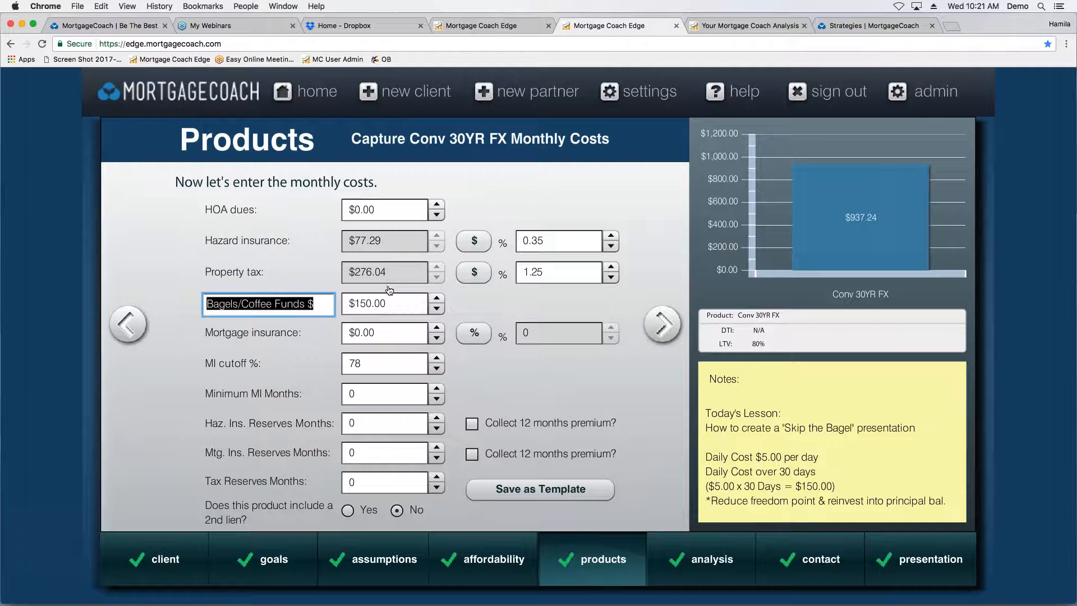
left_click(393, 304)
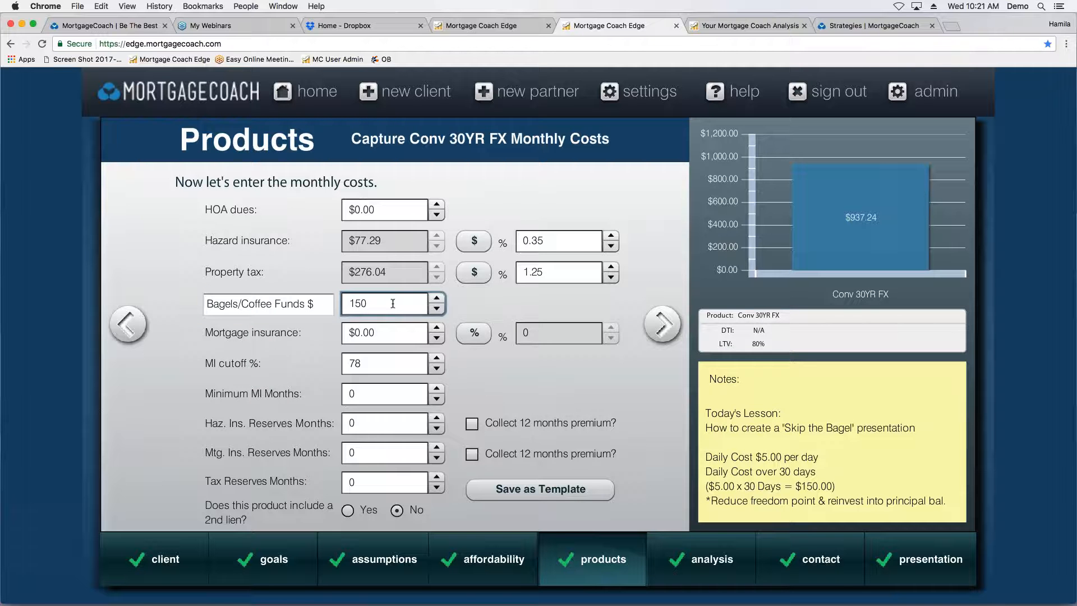
left_click(380, 333)
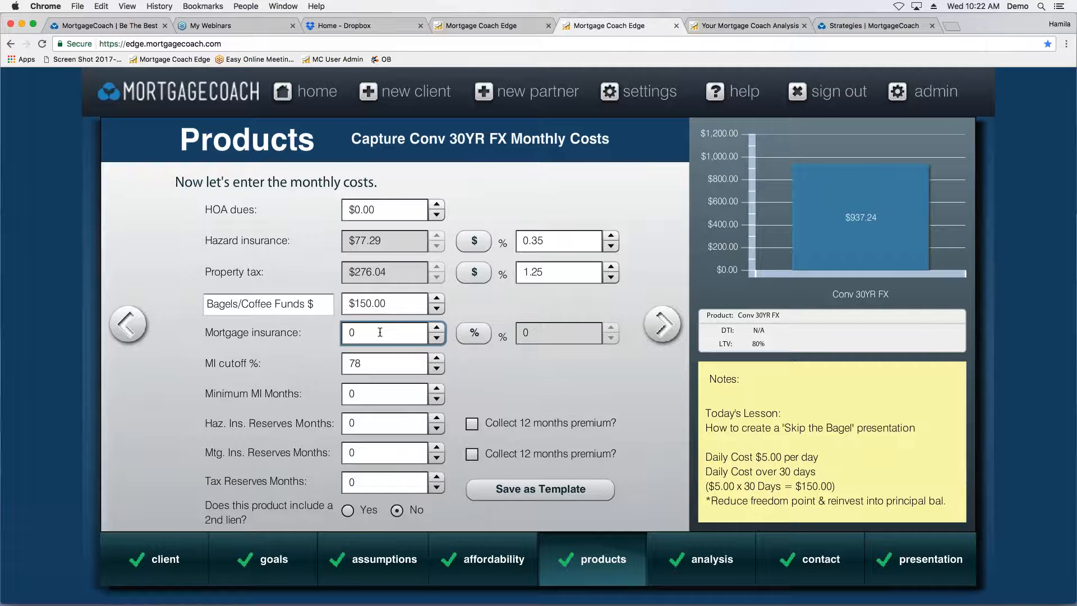
left_click(381, 423)
type("2")
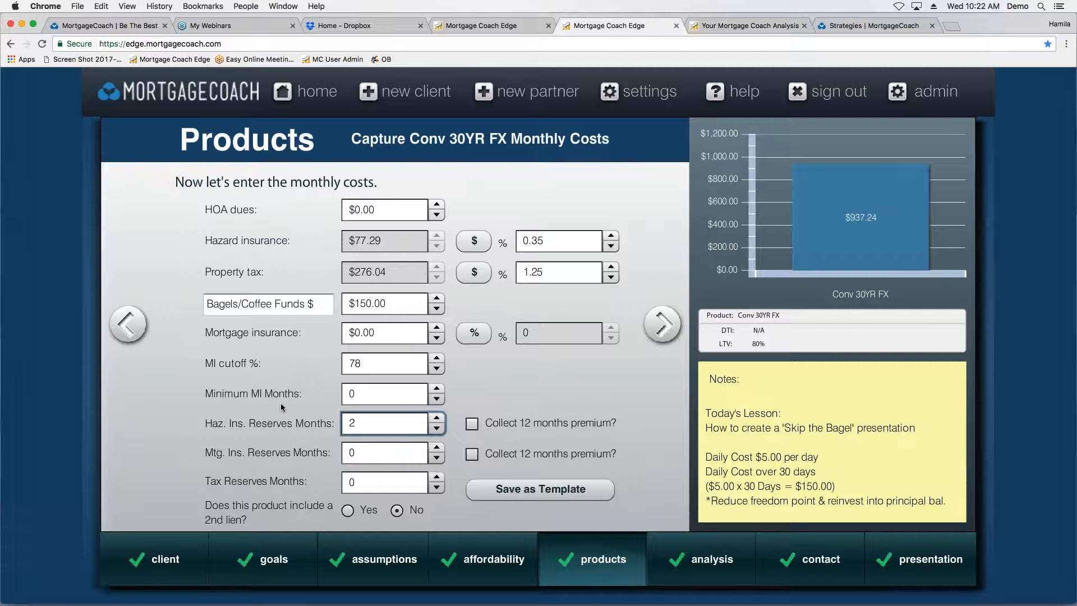
left_click(471, 426)
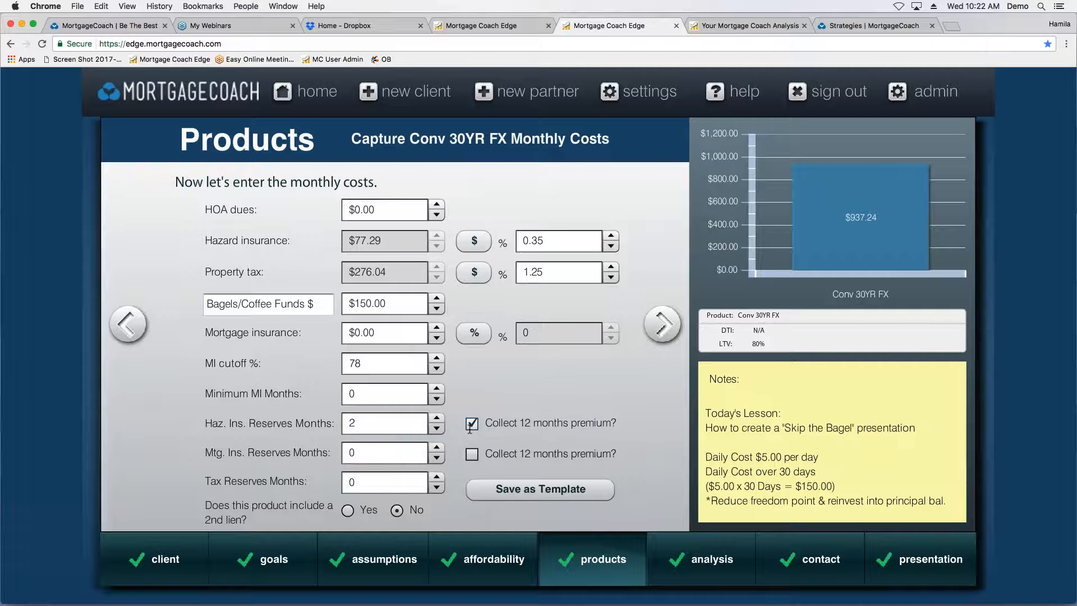
left_click(351, 482)
type("4")
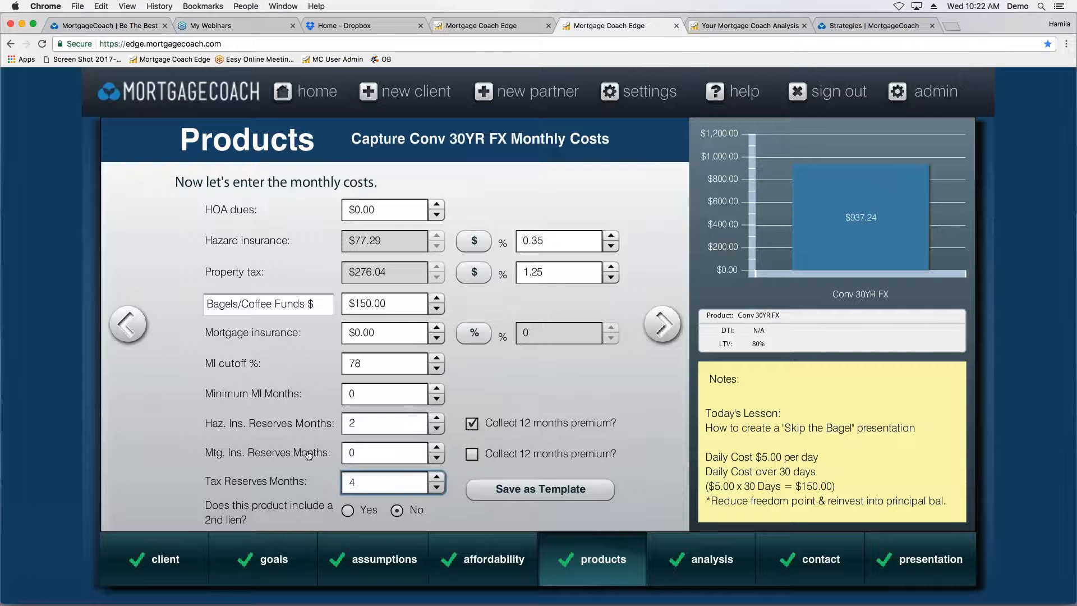
Step: Save the product as a template named Conv 30YR FX
left_click(578, 493)
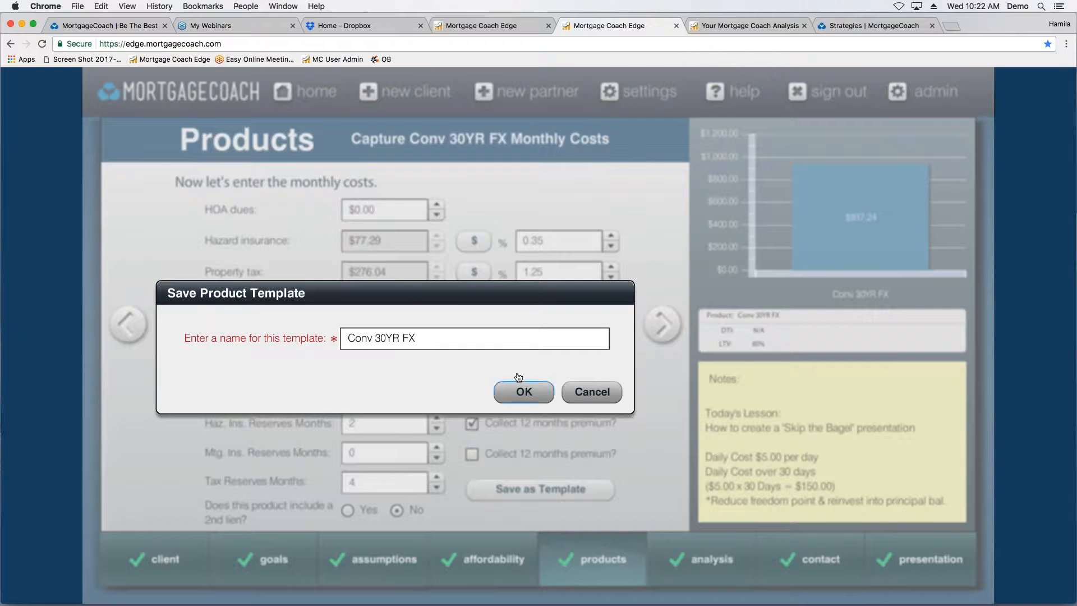
left_click(524, 391)
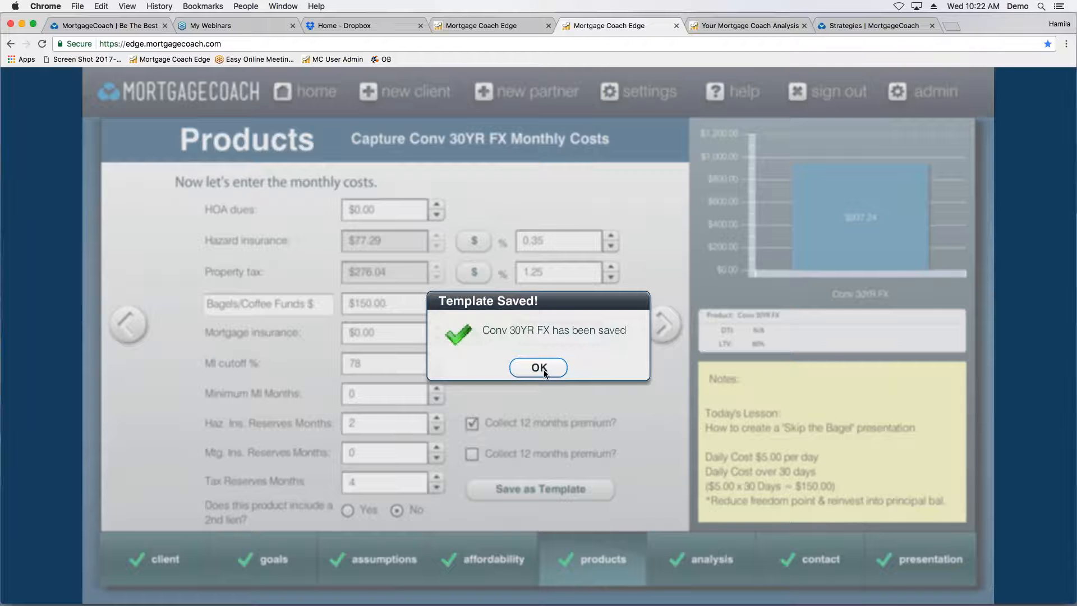
left_click(545, 371)
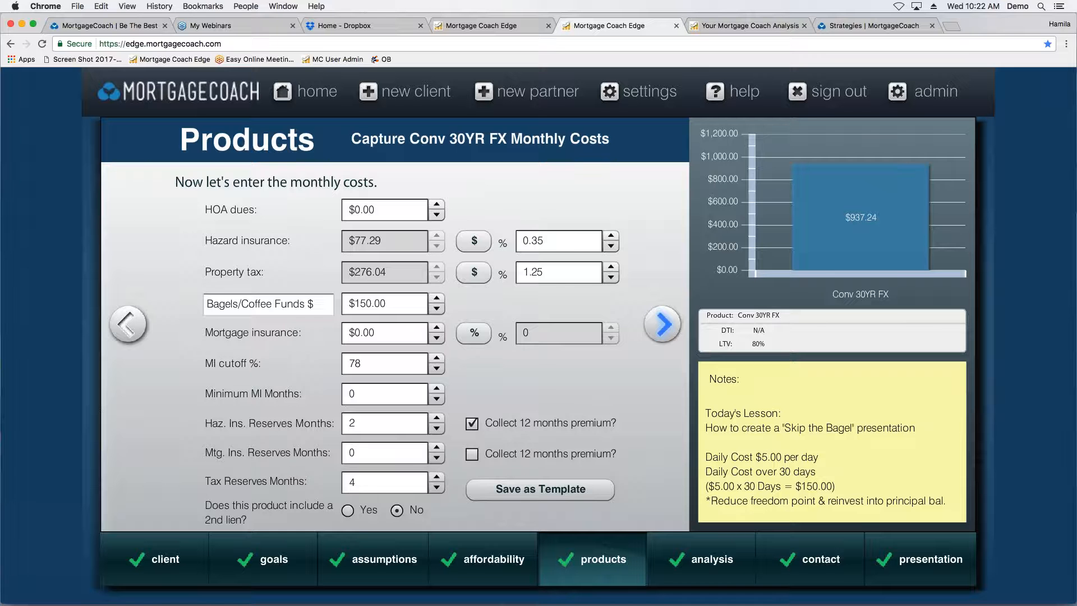
Step: Proceed to the $150 - Reinvest/Prin product and copy its details from the Conv 30YR FX product
left_click(664, 325)
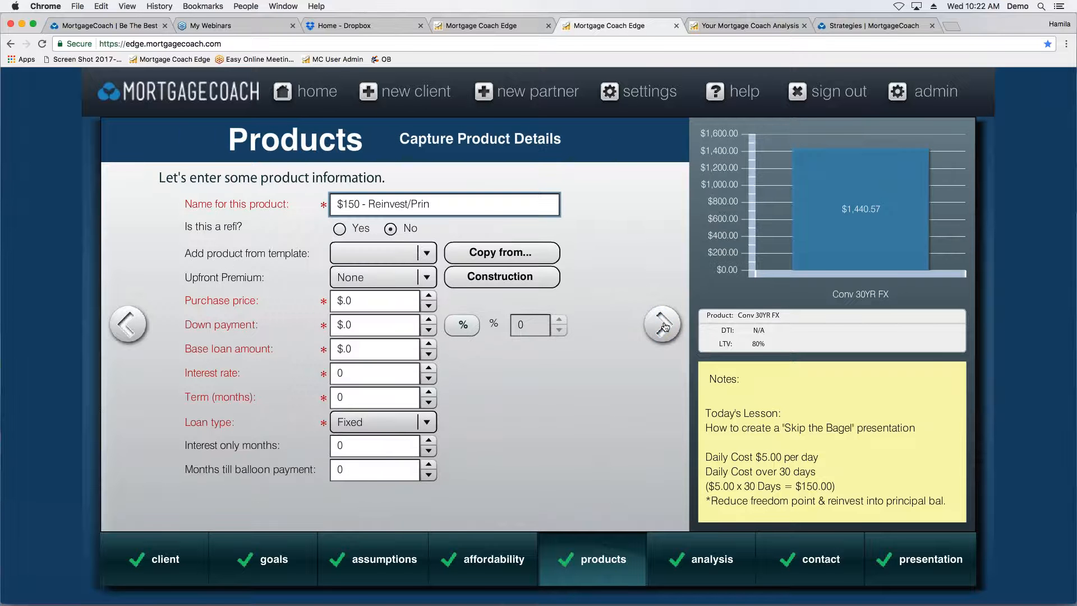
left_click(134, 327)
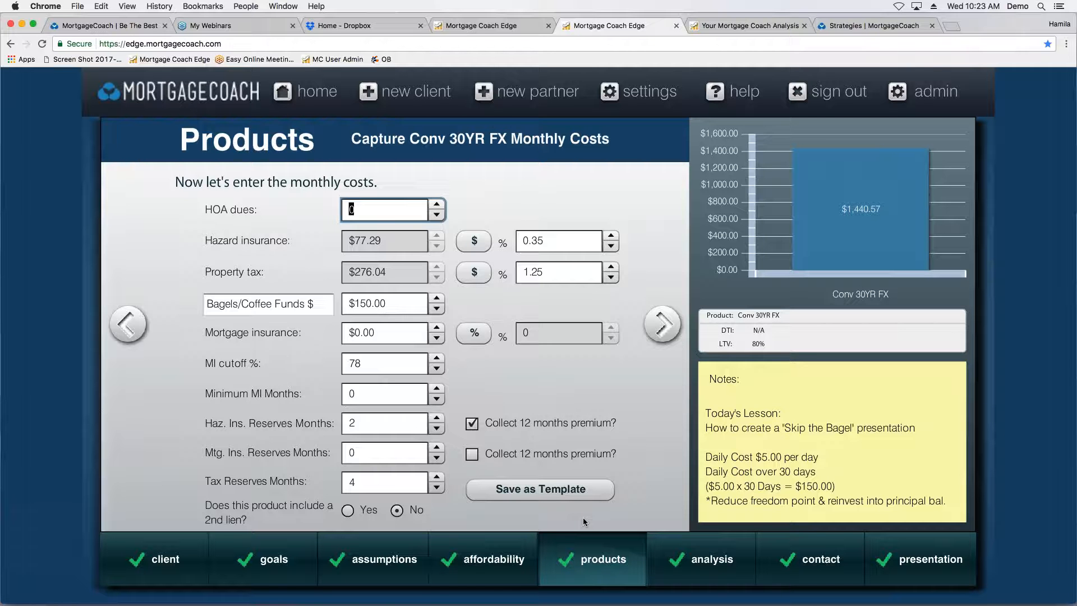
left_click(659, 332)
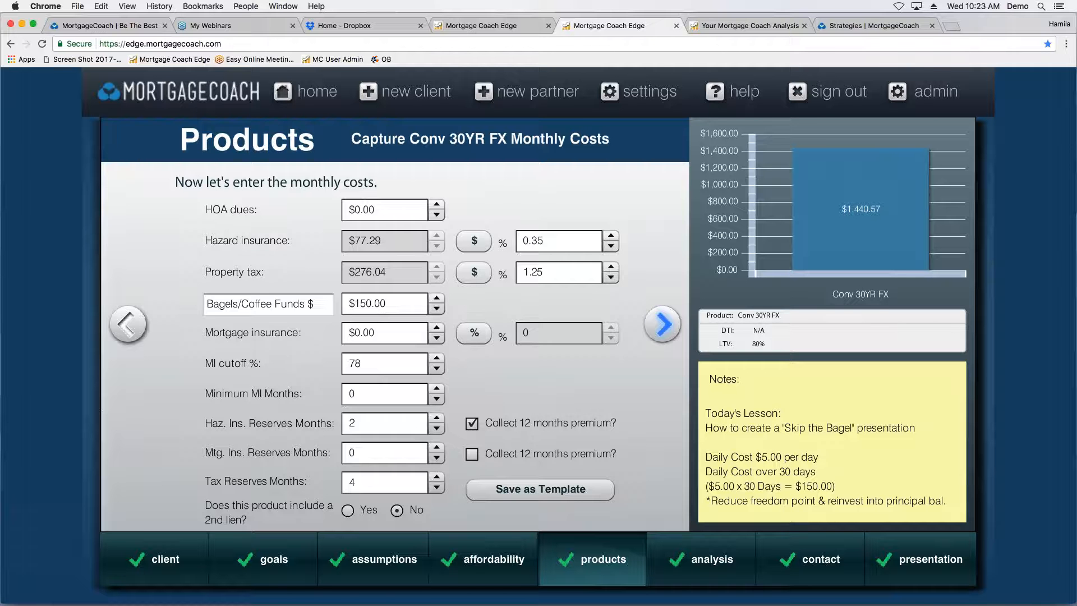
left_click(662, 327)
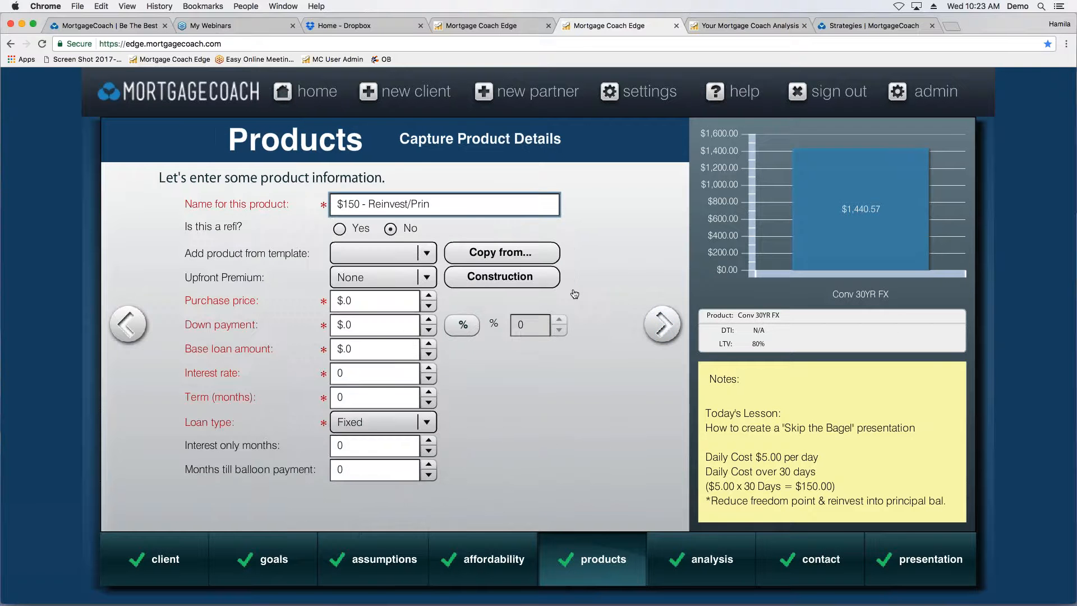
left_click(463, 207)
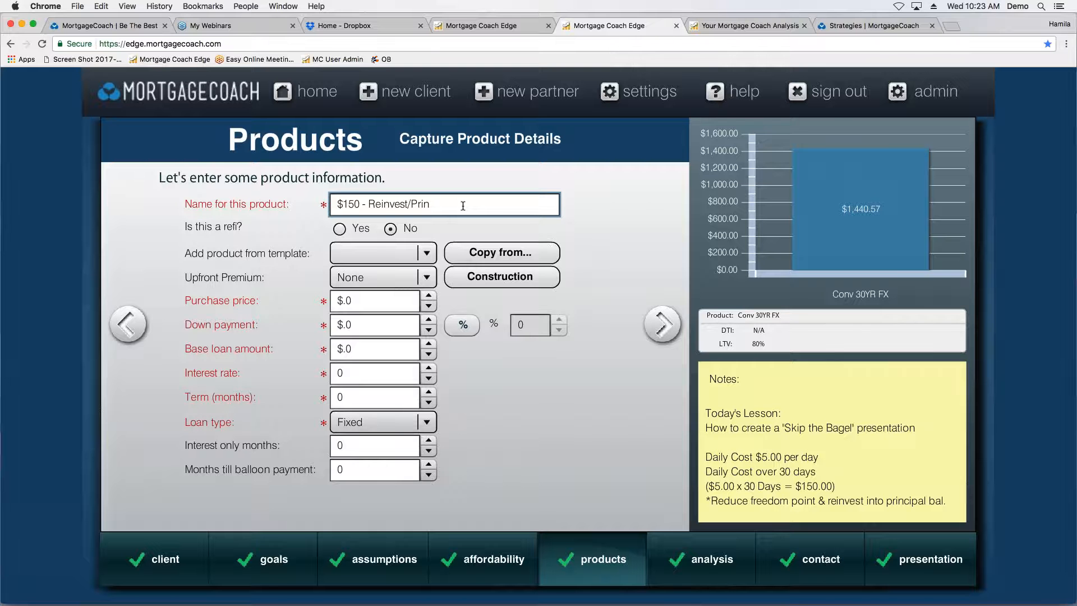
left_click(427, 255)
left_click(426, 256)
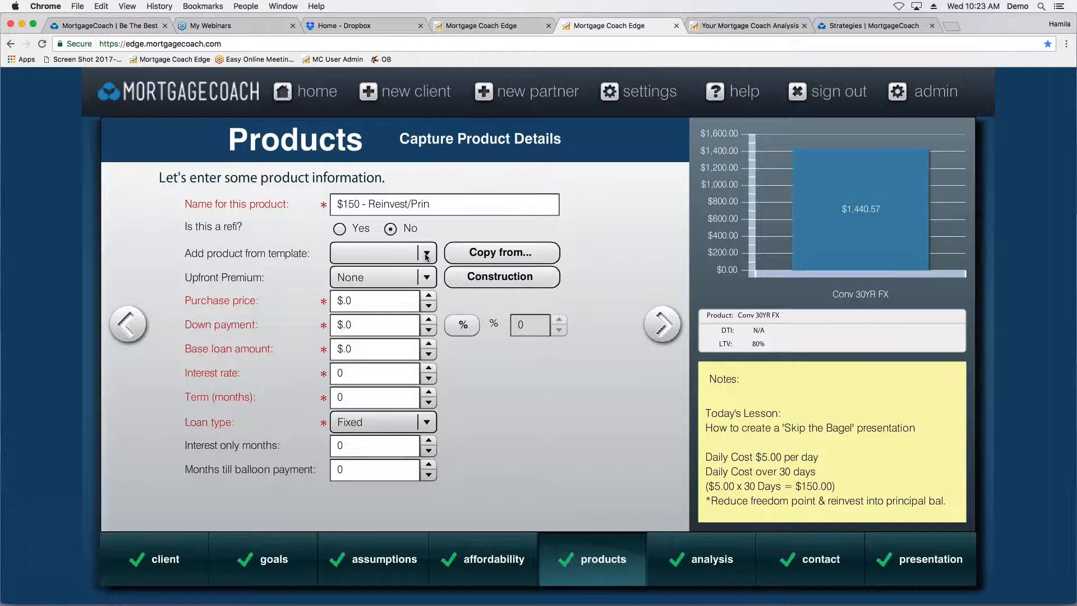
left_click(486, 257)
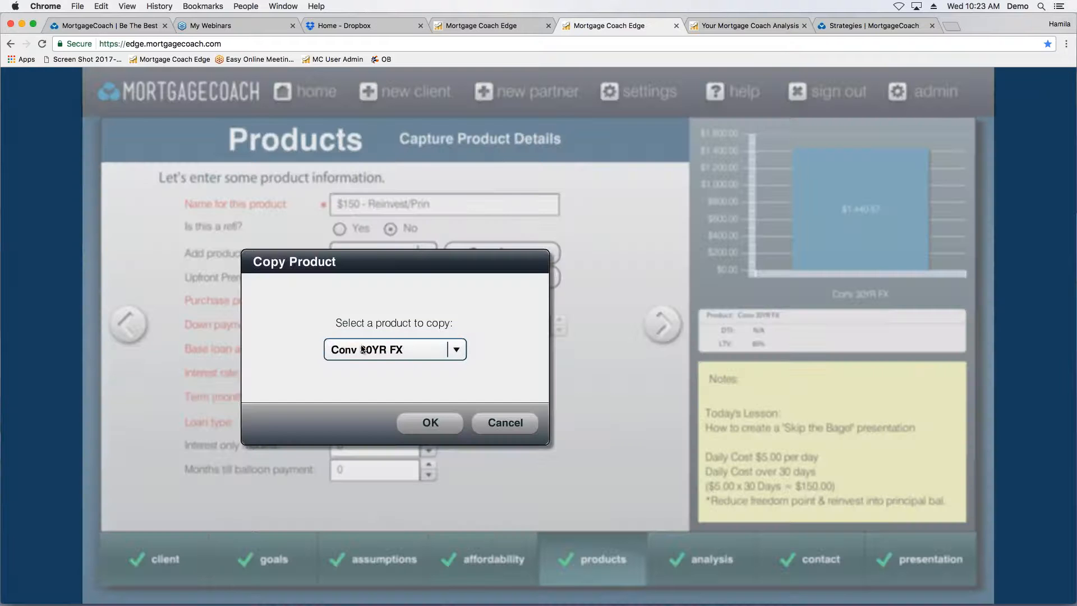
left_click(428, 424)
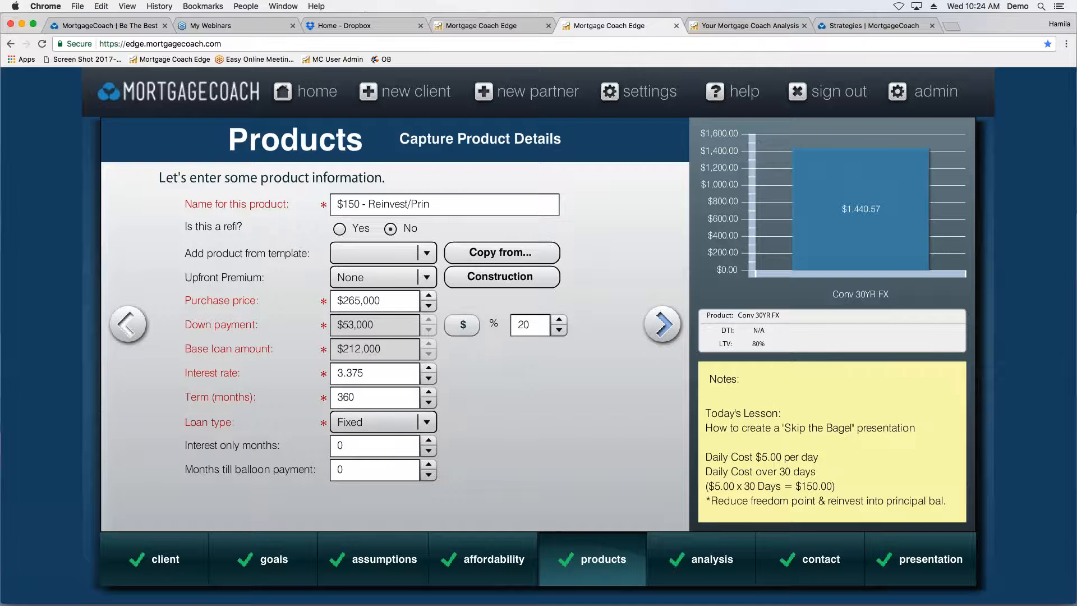
Step: Clear the Bagels/Coffee Funds monthly cost of the $150 - Reinvest/Prin product and proceed to the analysis summary
left_click(663, 324)
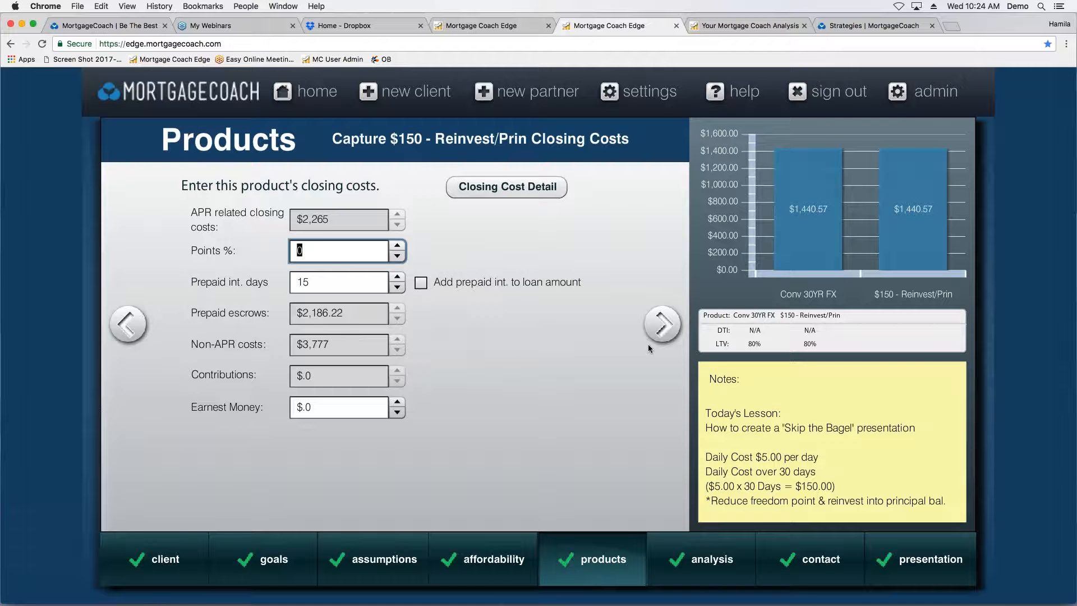
left_click(662, 325)
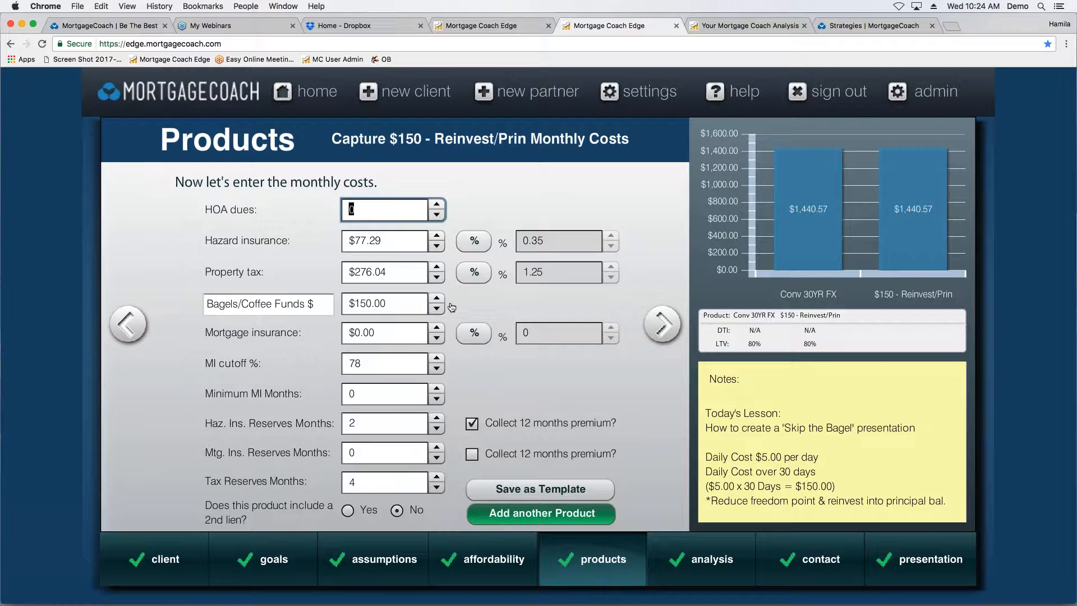
left_click(393, 304)
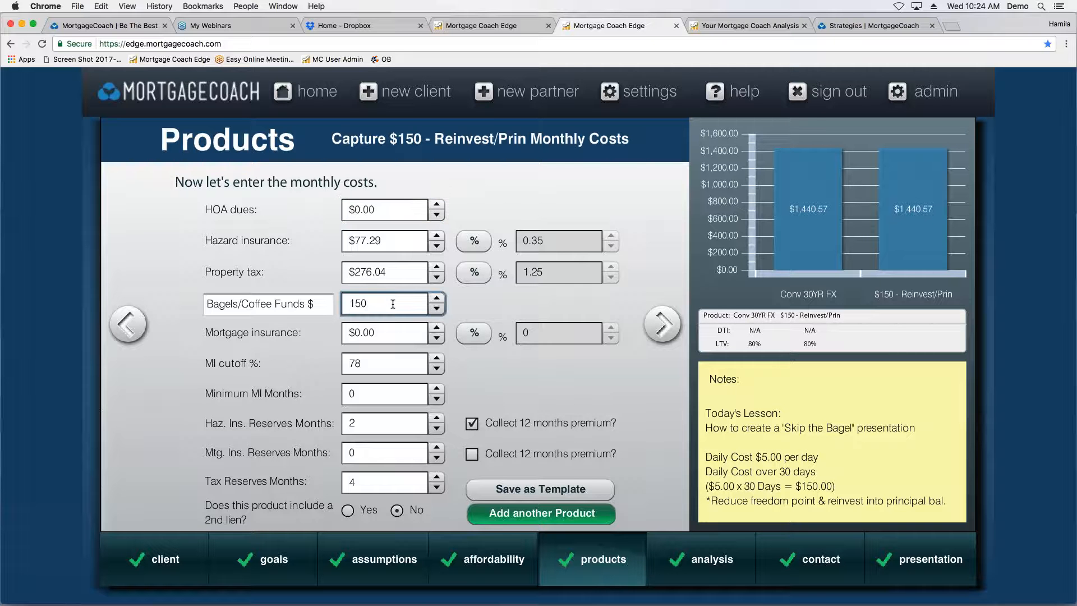
key("BackSpace")
key("BackSpace")
key("BackSpace")
key("Tab")
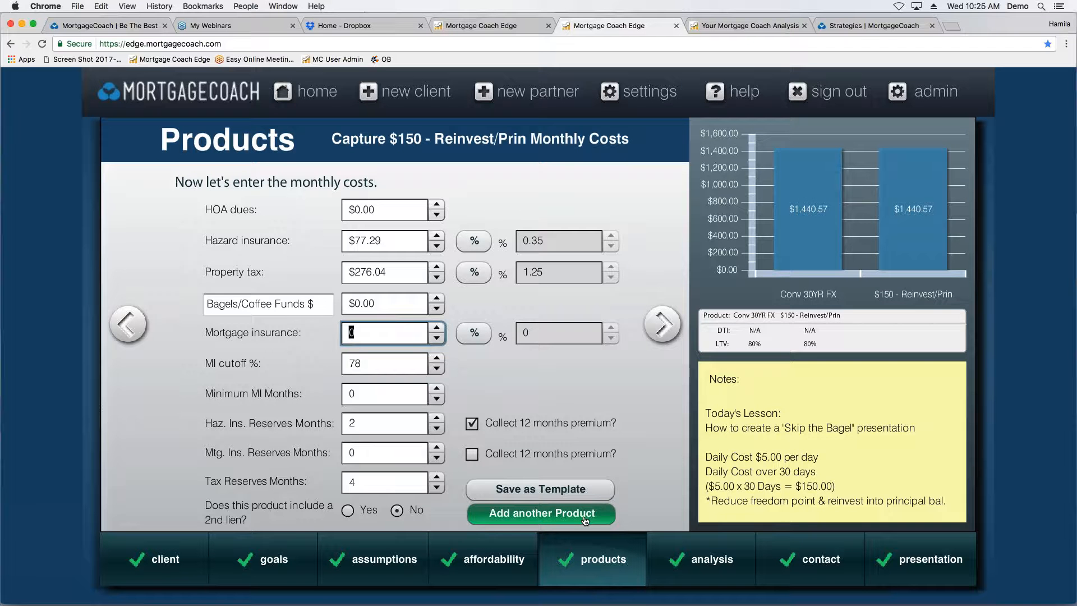
left_click(662, 324)
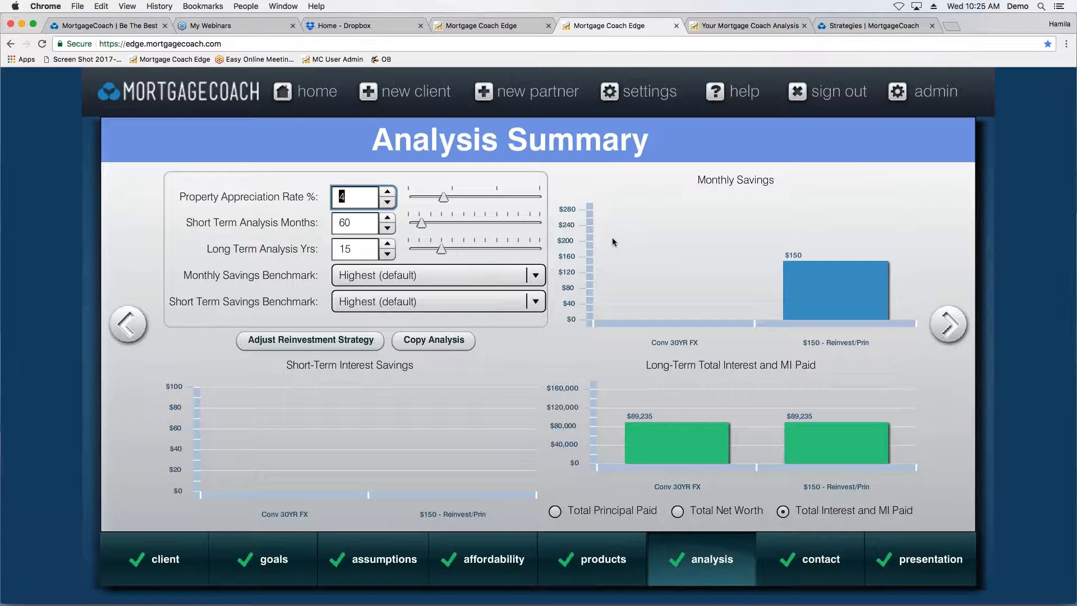
Step: Try a long-term analysis period of 10 years and return it to 15 years
mouse_move(326, 198)
left_click_drag(447, 251, 431, 252)
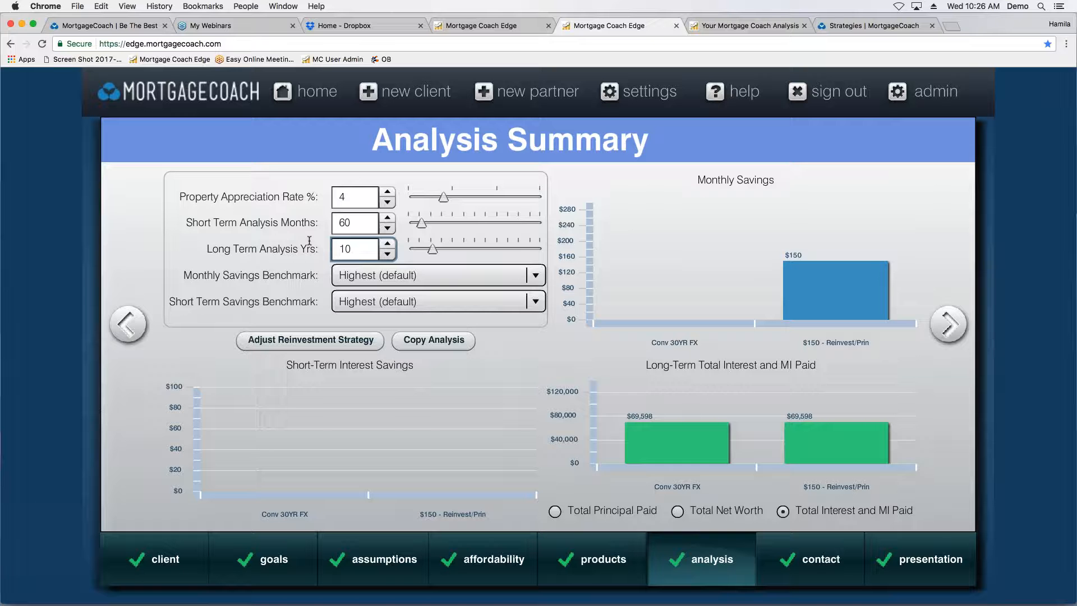
key("BackSpace")
type("5")
left_click(360, 229)
Step: Compare both products in the long-term chart by total net worth, total principal paid, and total interest and MI paid
mouse_move(677, 422)
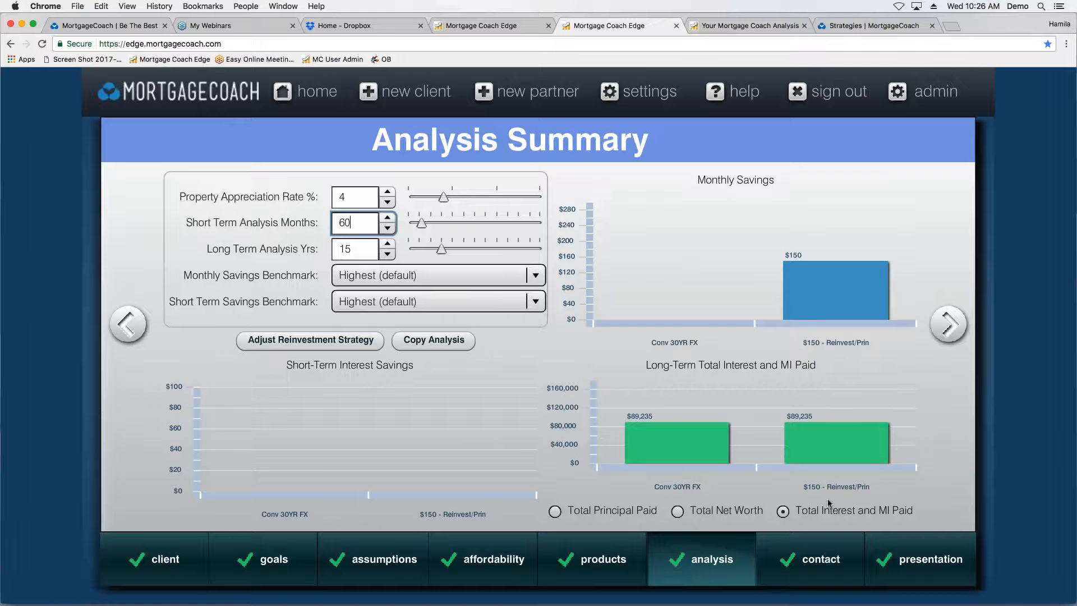
left_click(678, 512)
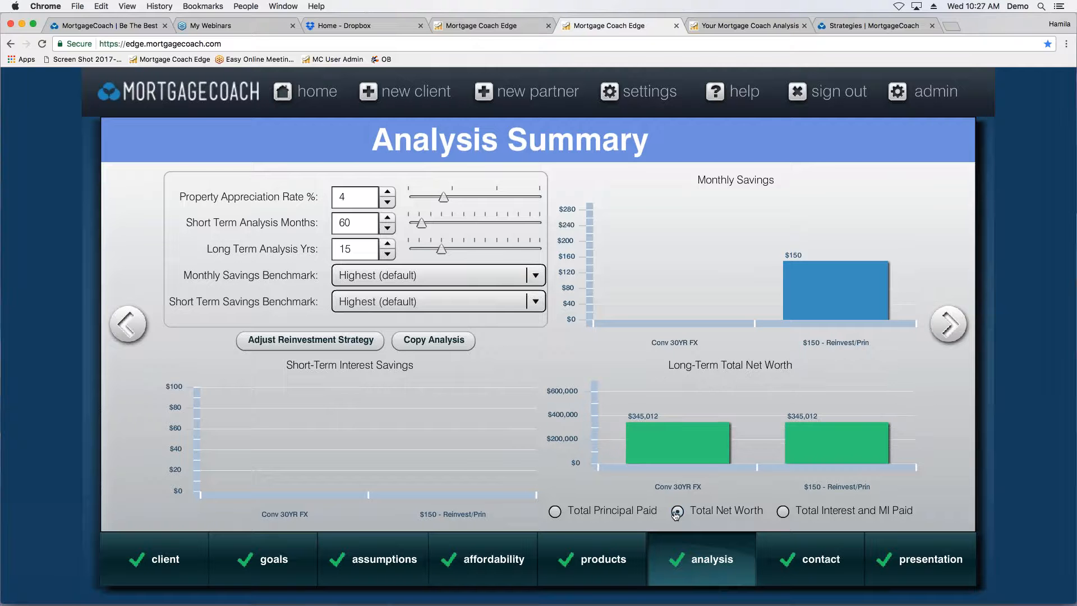
left_click(556, 512)
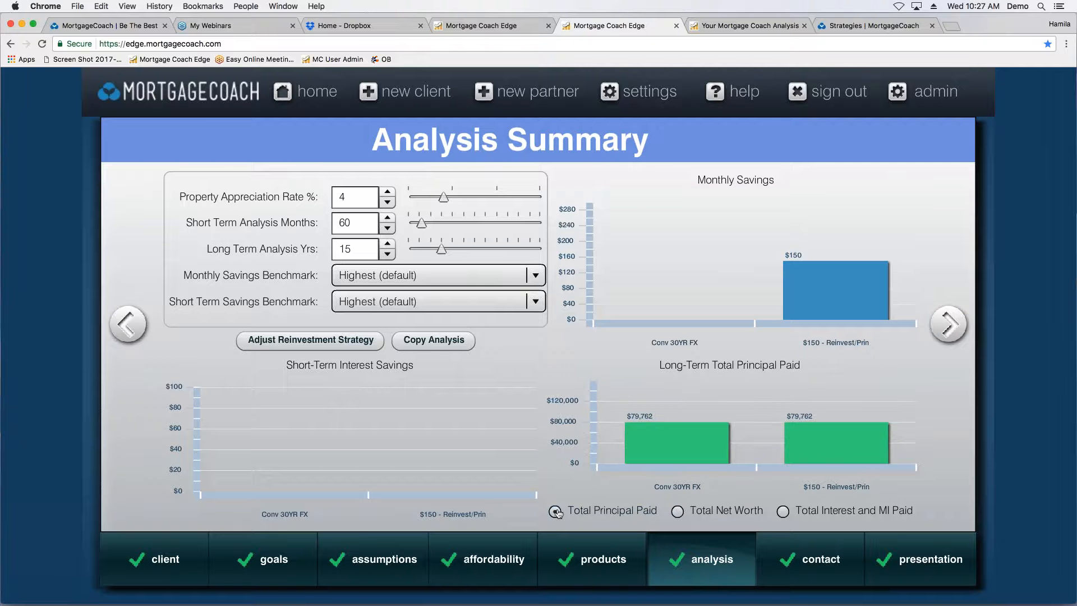
left_click(783, 511)
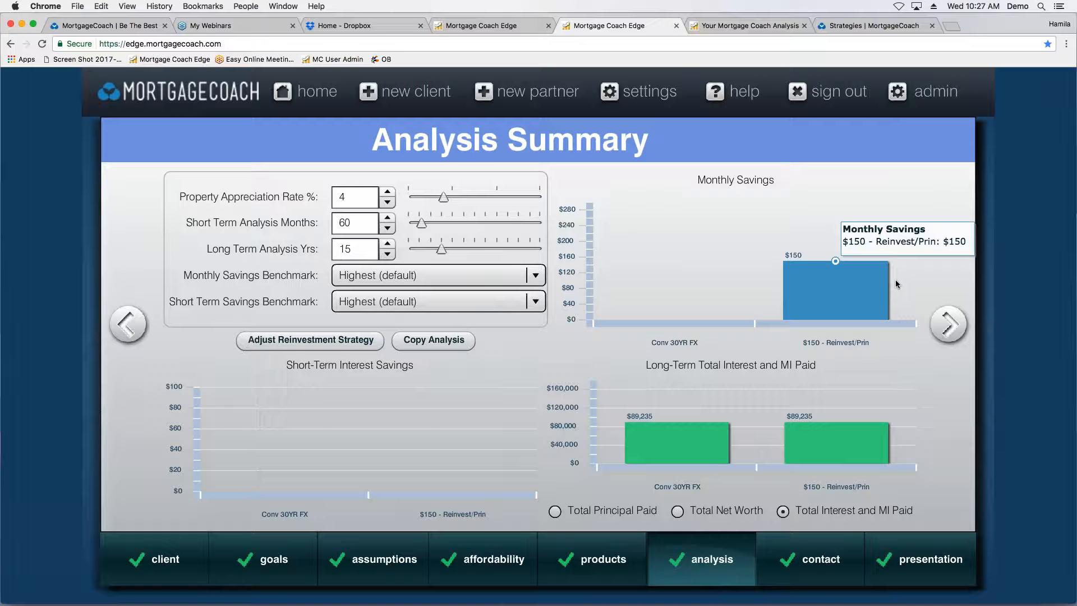
Step: Skip the client's contact information and proceed with the Total Cost presentation including both products
left_click(949, 324)
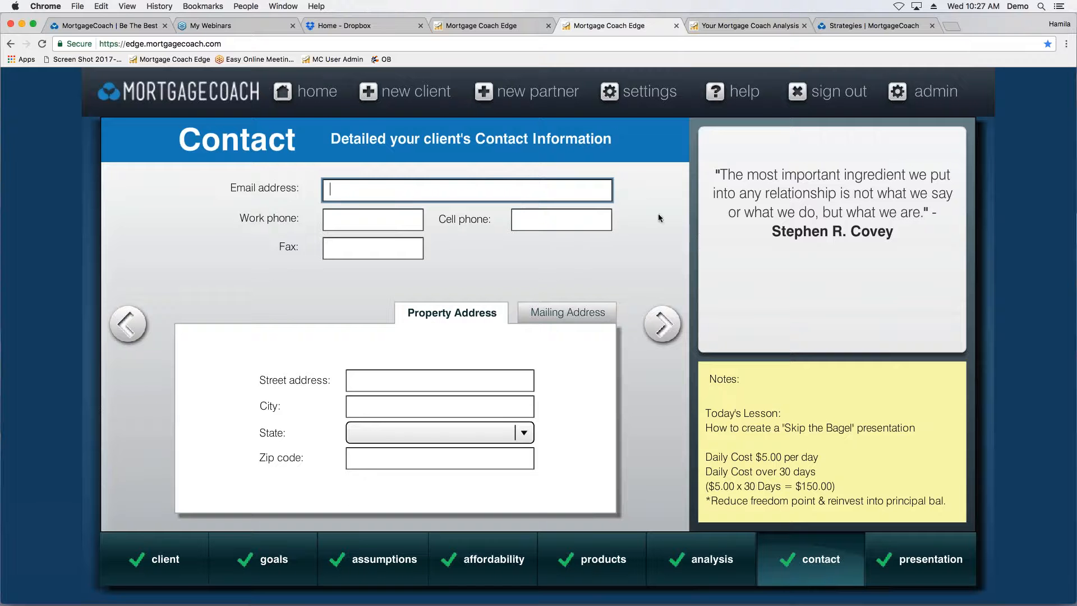
left_click(679, 331)
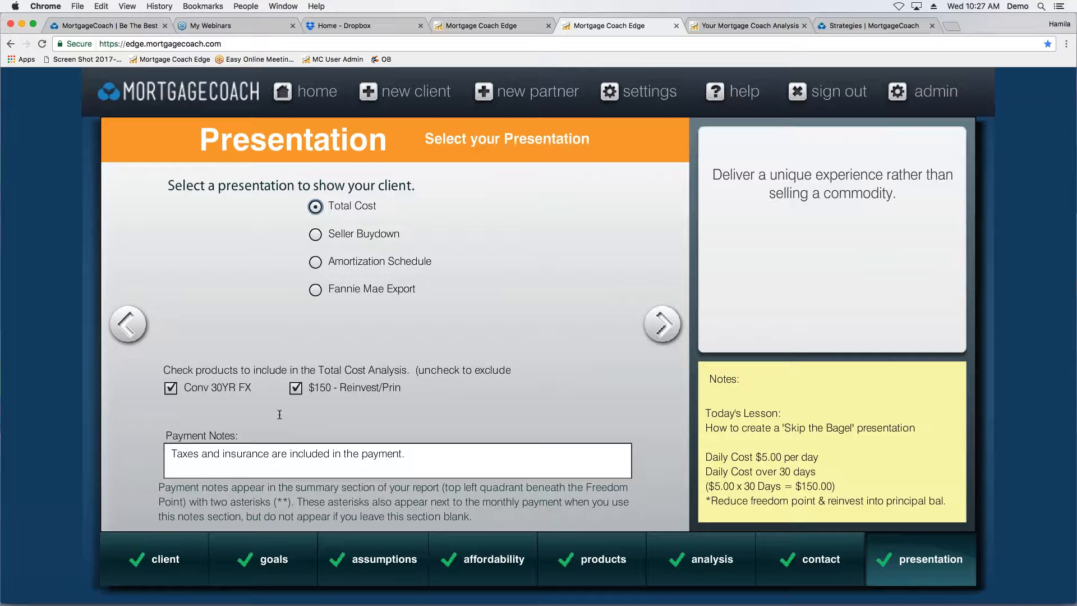
left_click(666, 326)
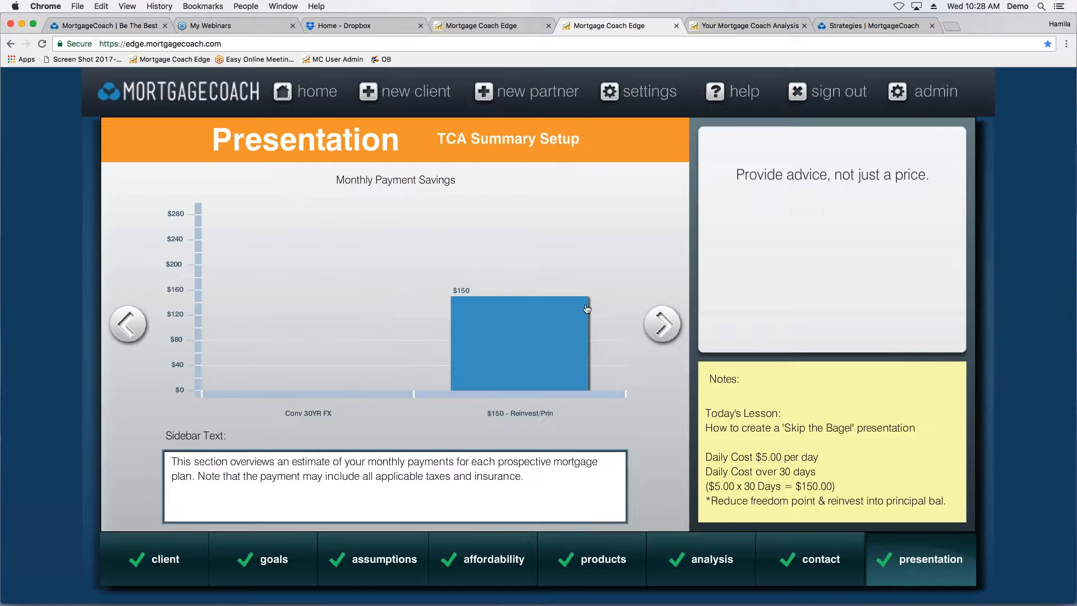
Step: Go through the TCA summary, short-term and long-term setup with their default texts and preview the Total Cost Analysis report
left_click(663, 325)
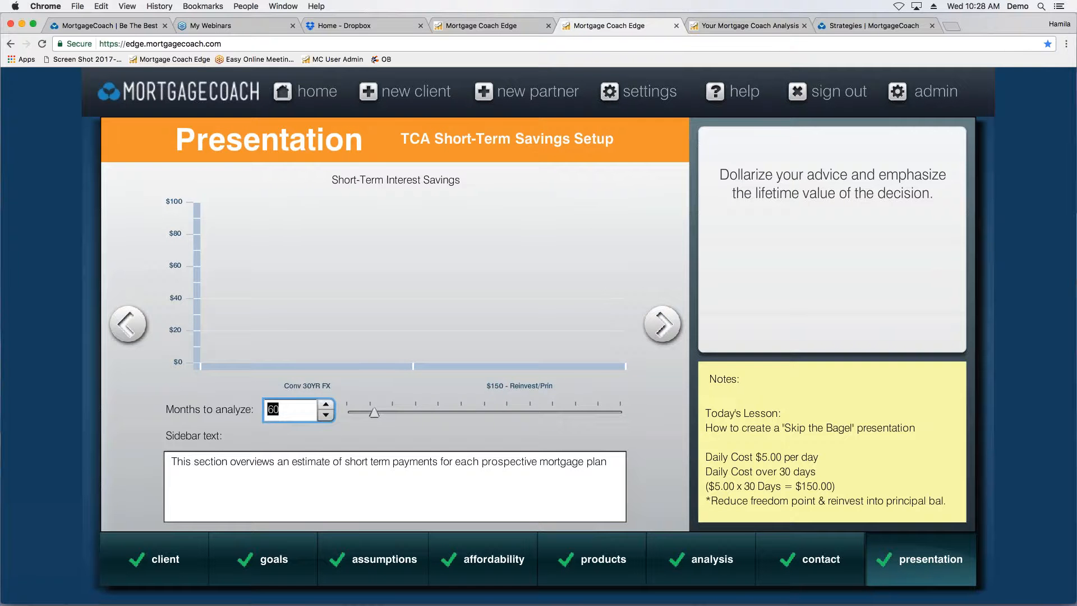
left_click(665, 328)
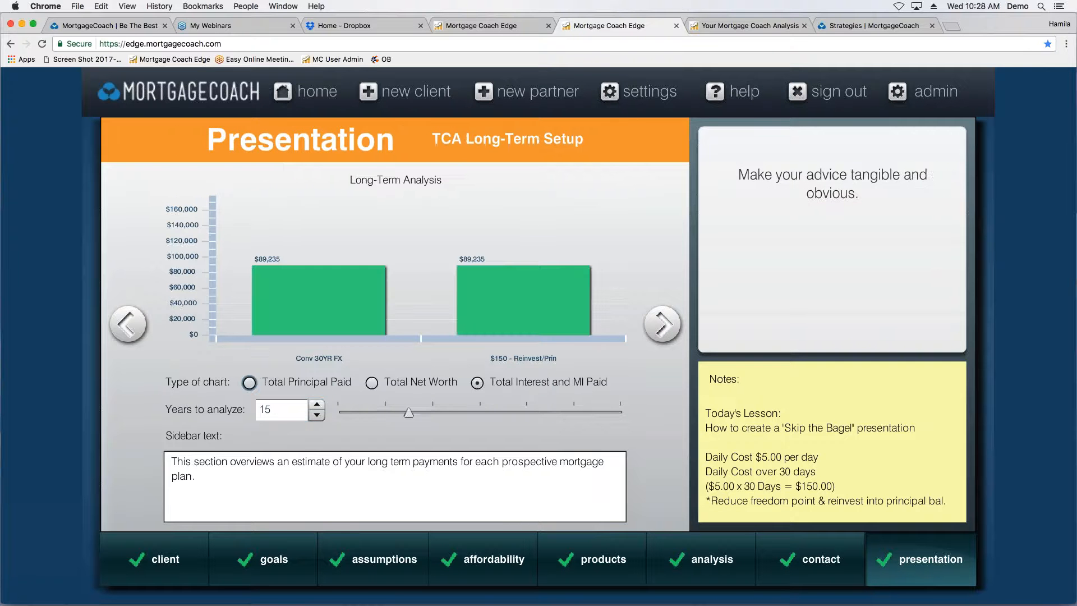
left_click_drag(205, 479, 168, 458)
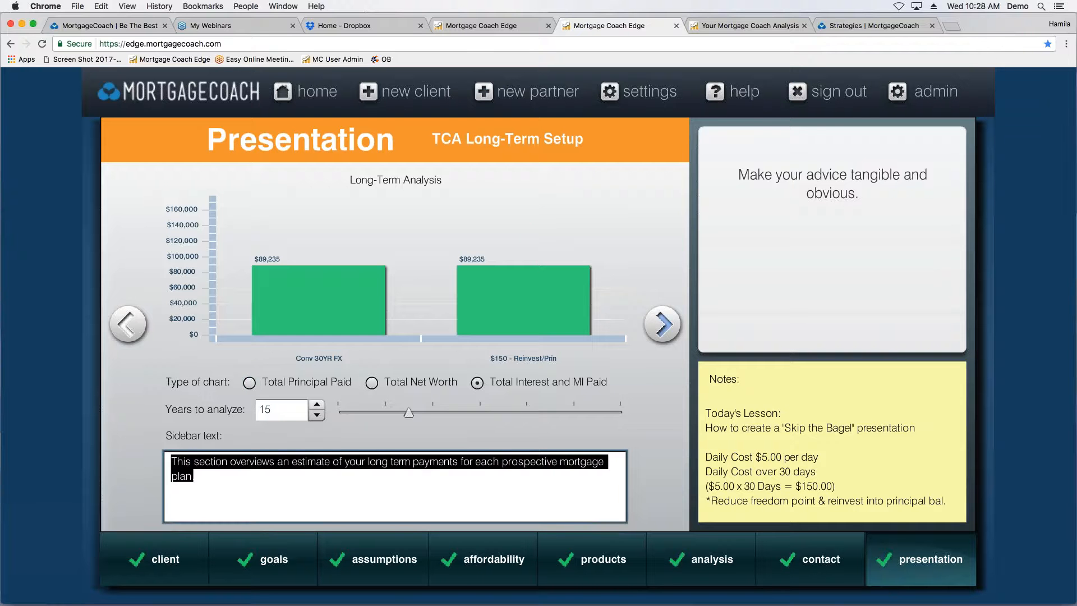
left_click(662, 324)
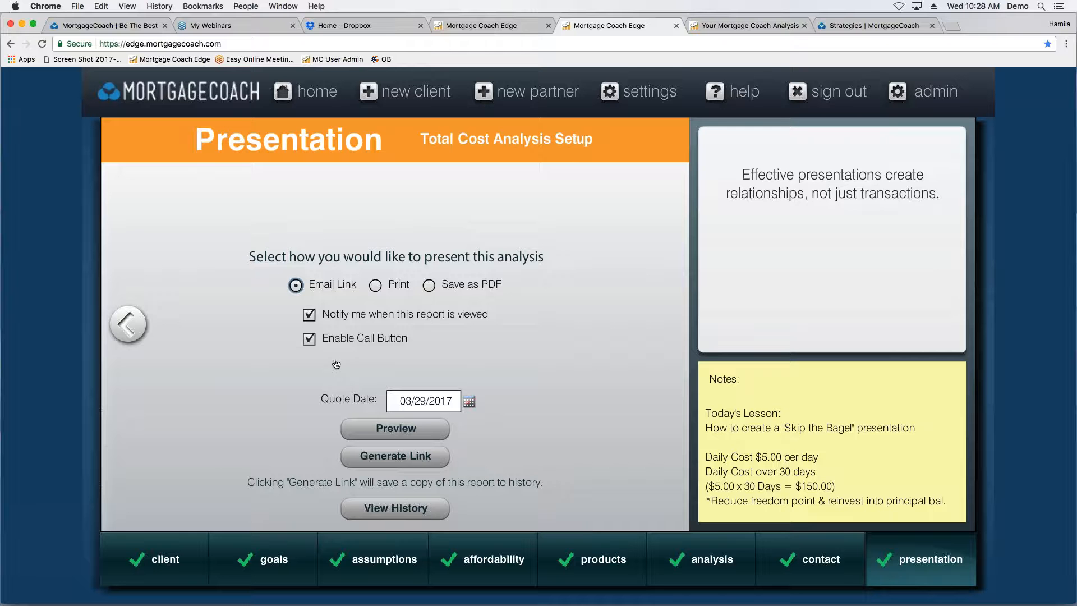
left_click(310, 319)
left_click(422, 430)
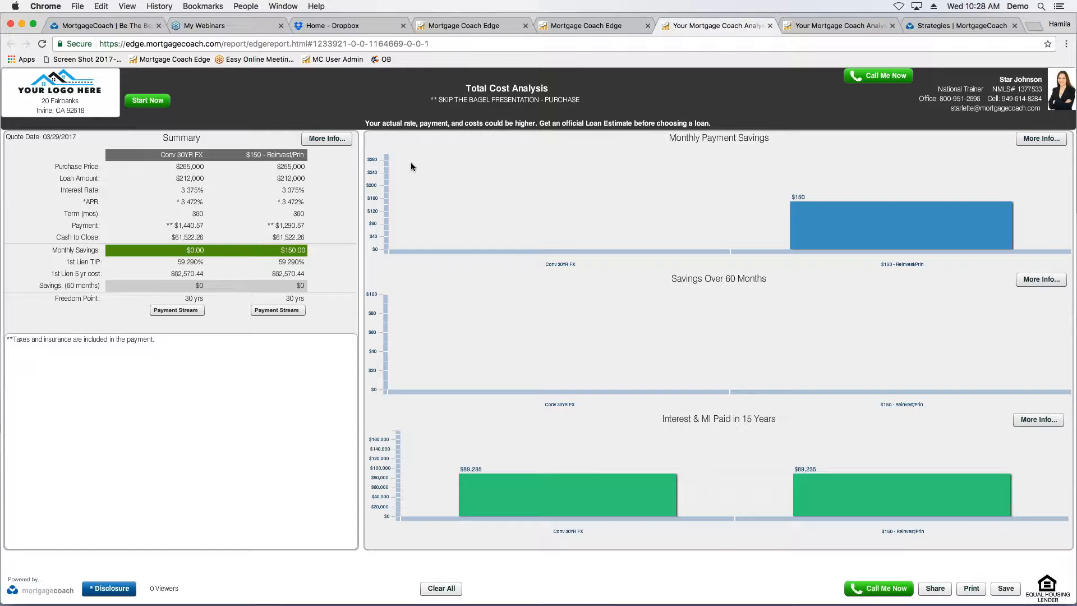
Step: Highlight the monthly payments of both the Conv 30YR FX and $150 - Reinvest/Prin products in the report summary
left_click(194, 226)
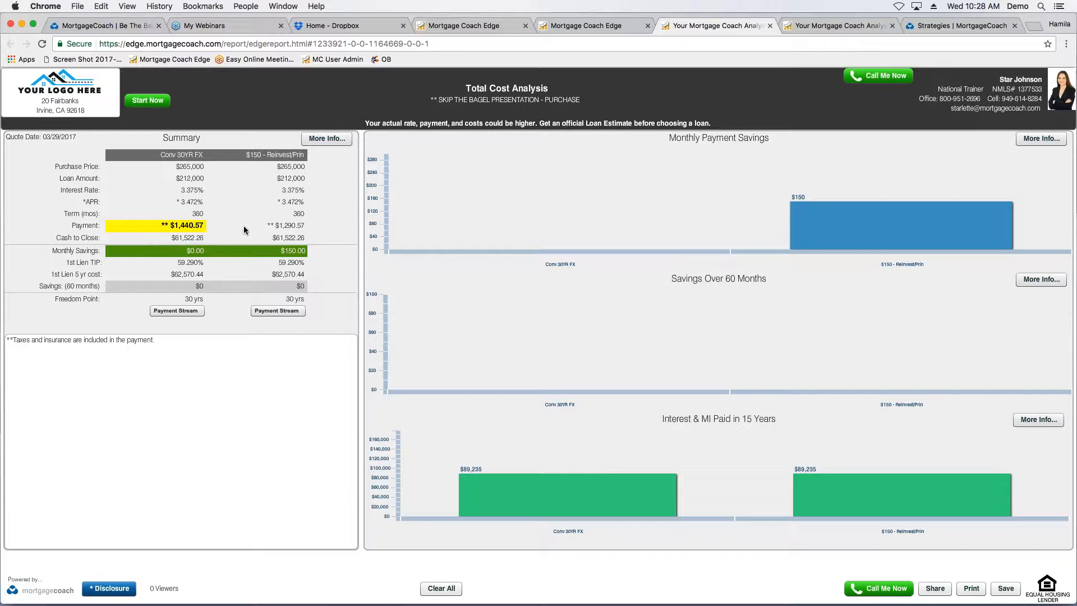
left_click(281, 226)
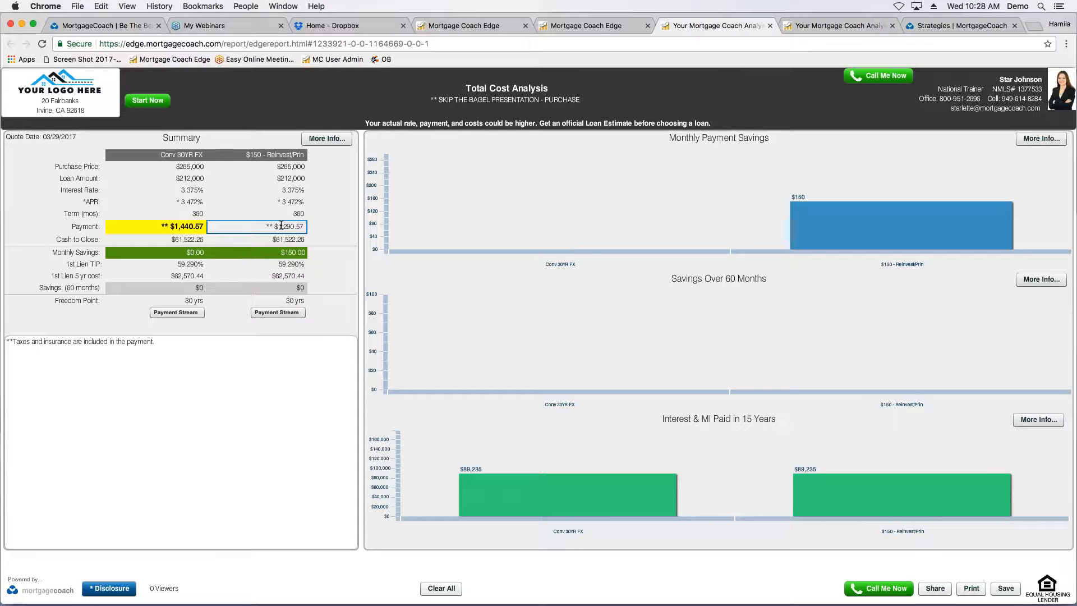
left_click(276, 224)
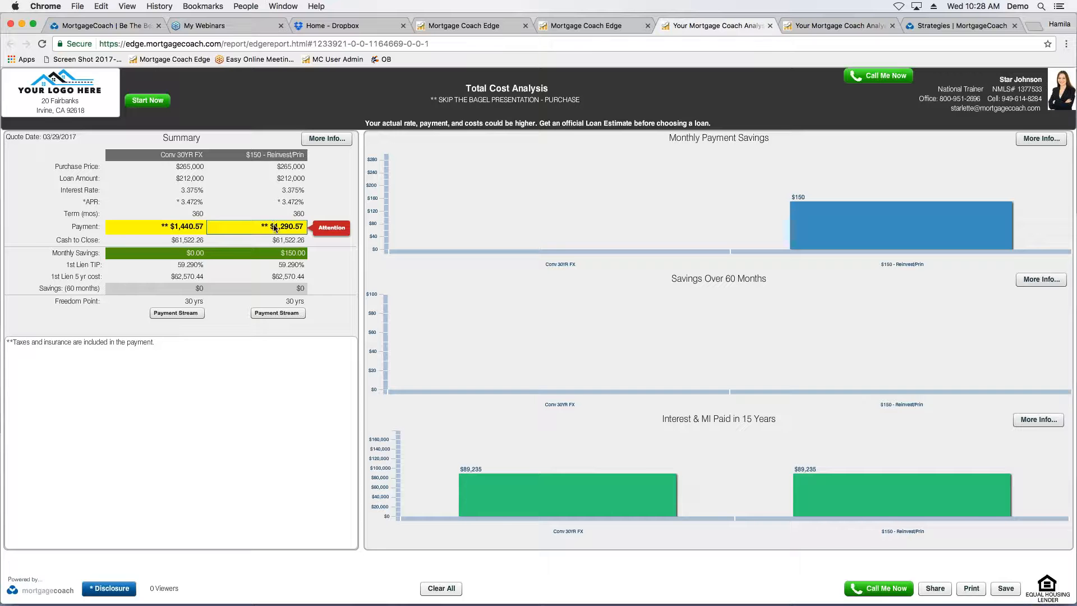
left_click(196, 227)
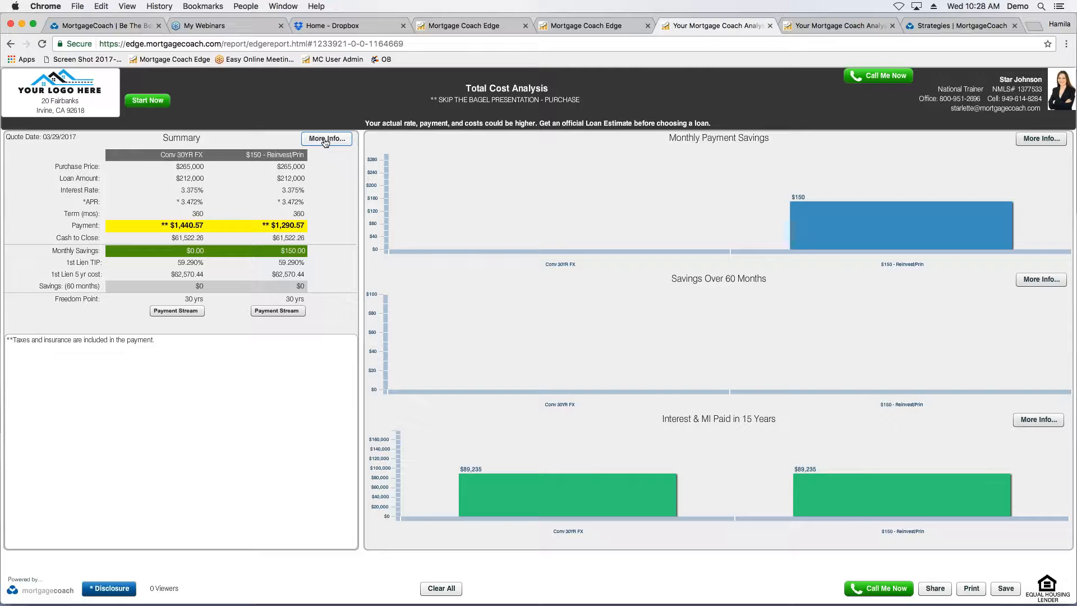
Step: In the summary's payment breakdown, highlight the Conv 30YR FX principal and interest, property tax, hazard insurance and Bagels/Coffee Funds amounts
left_click(324, 139)
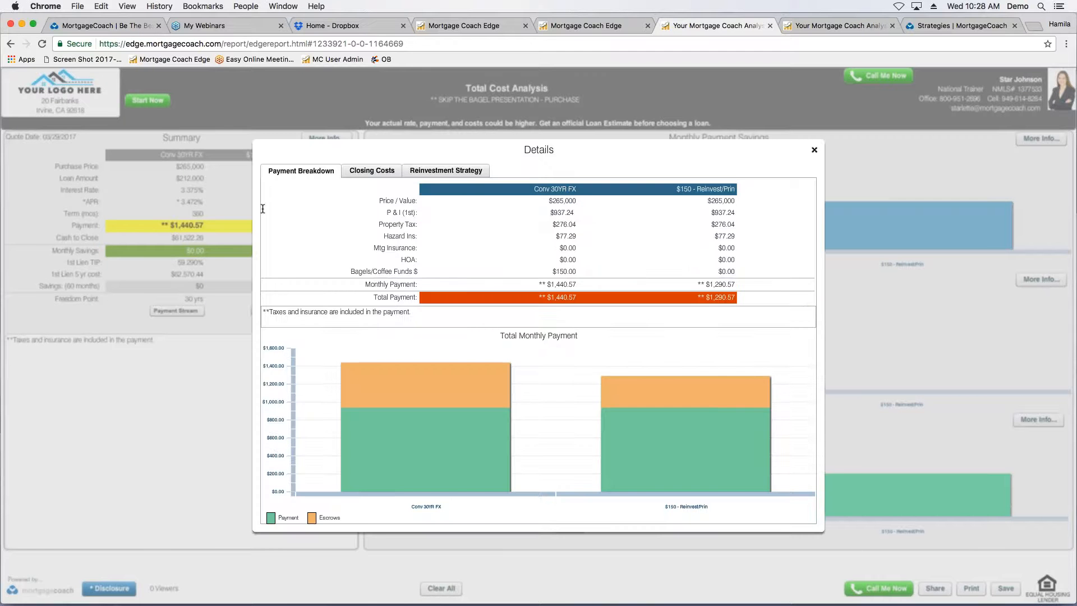
left_click(553, 216)
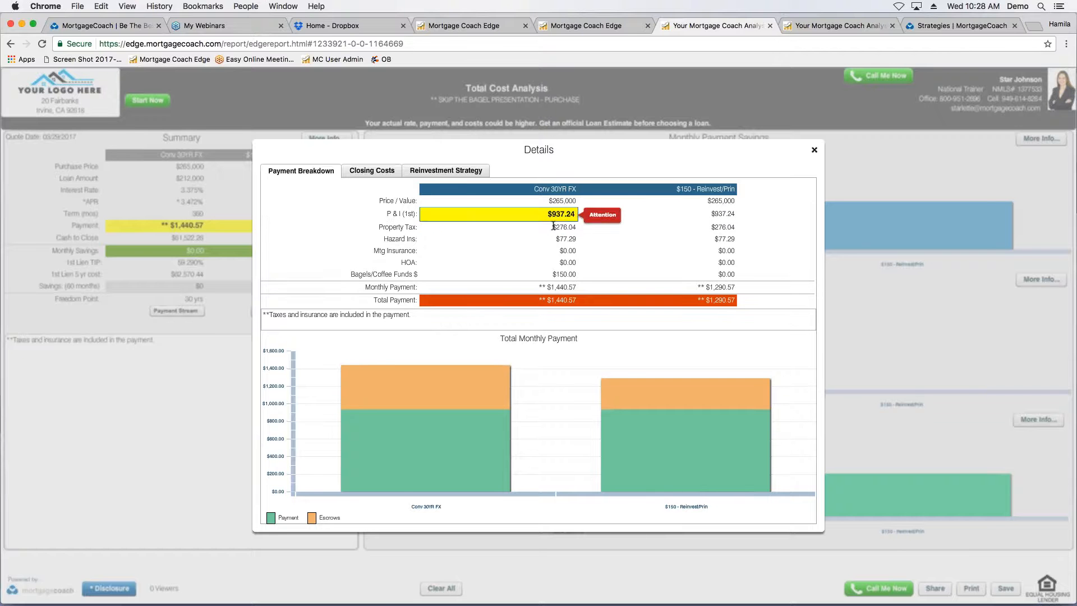
left_click(553, 227)
left_click(556, 233)
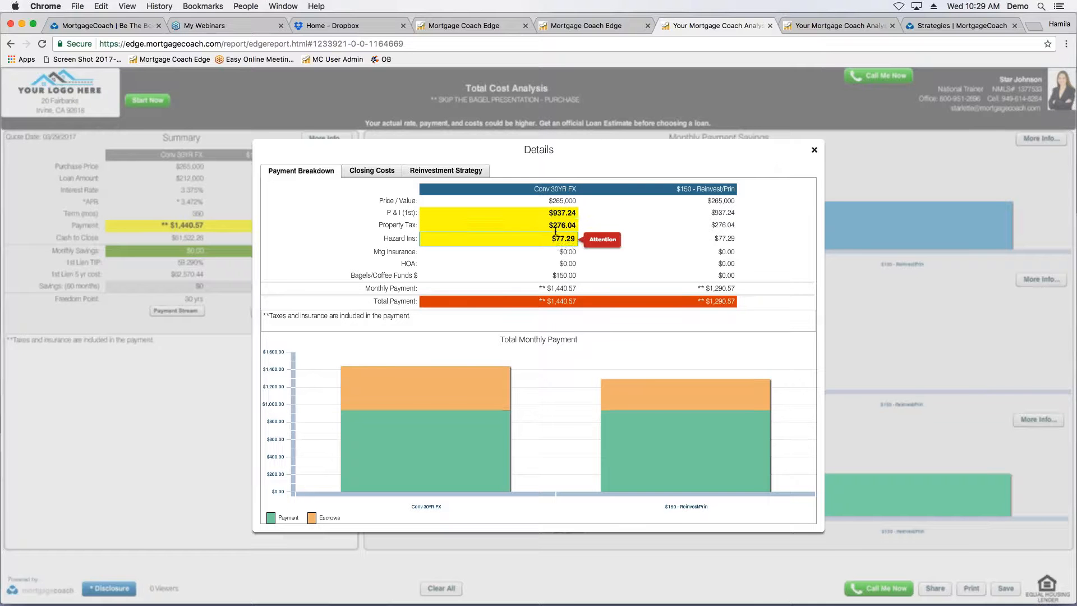
left_click(561, 274)
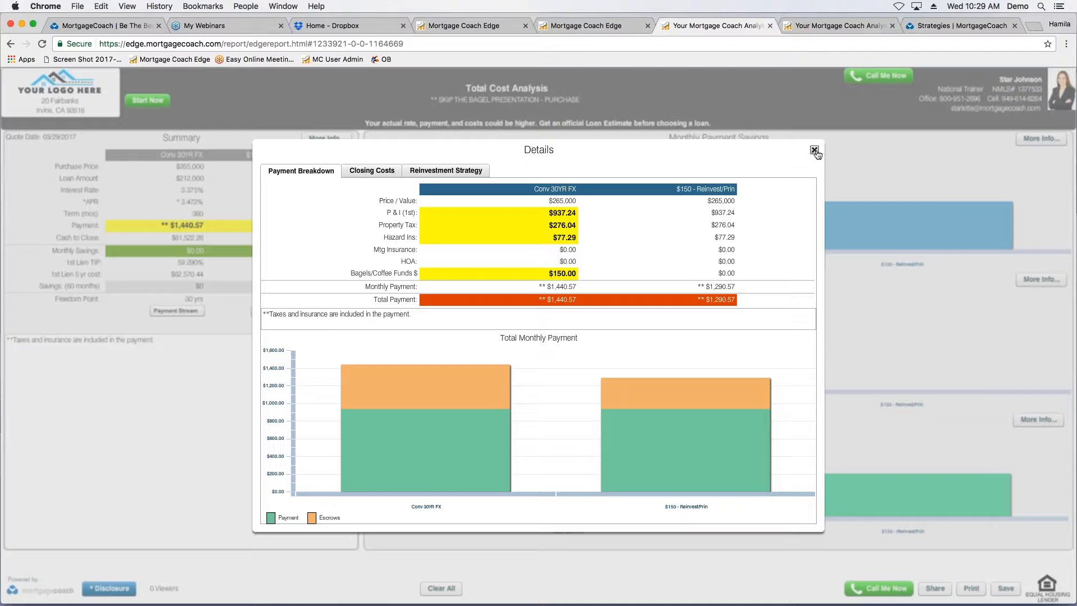
left_click(815, 150)
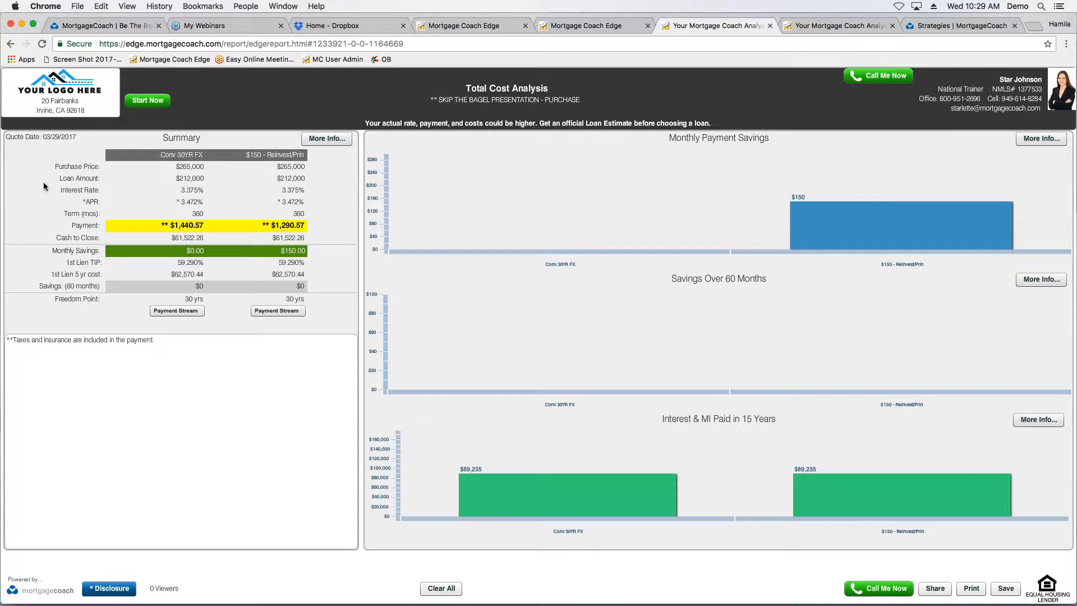
Step: Highlight the freedom points of both products in the report summary
left_click(186, 300)
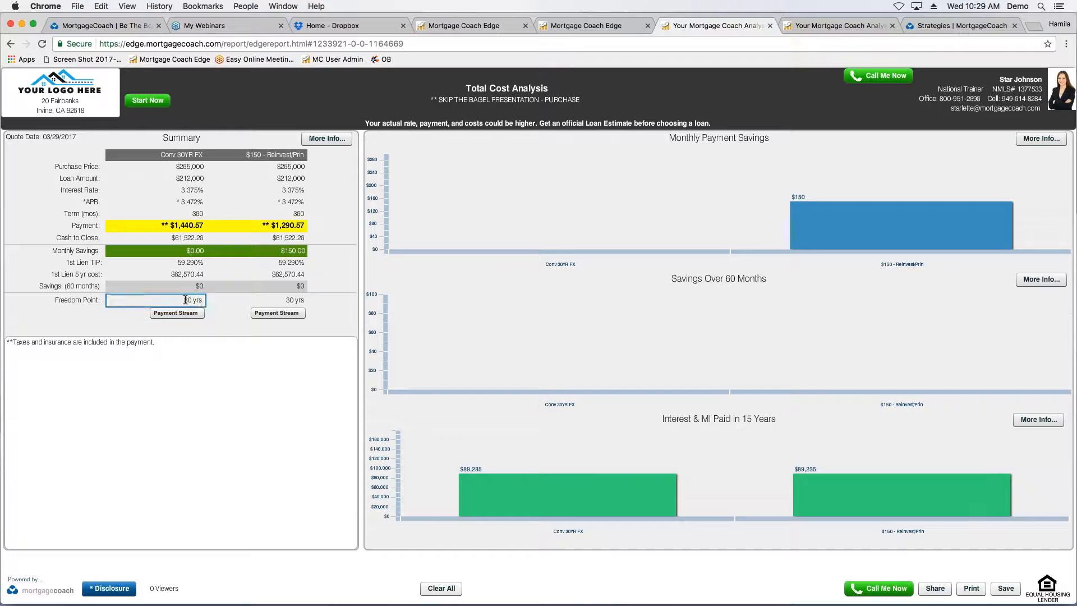
left_click(186, 300)
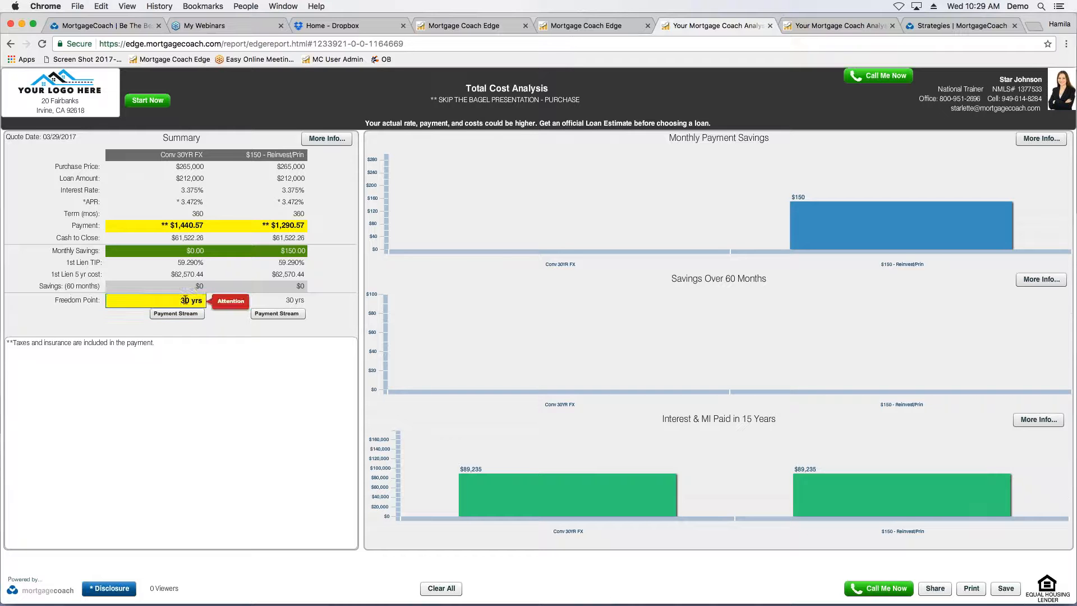
left_click(281, 306)
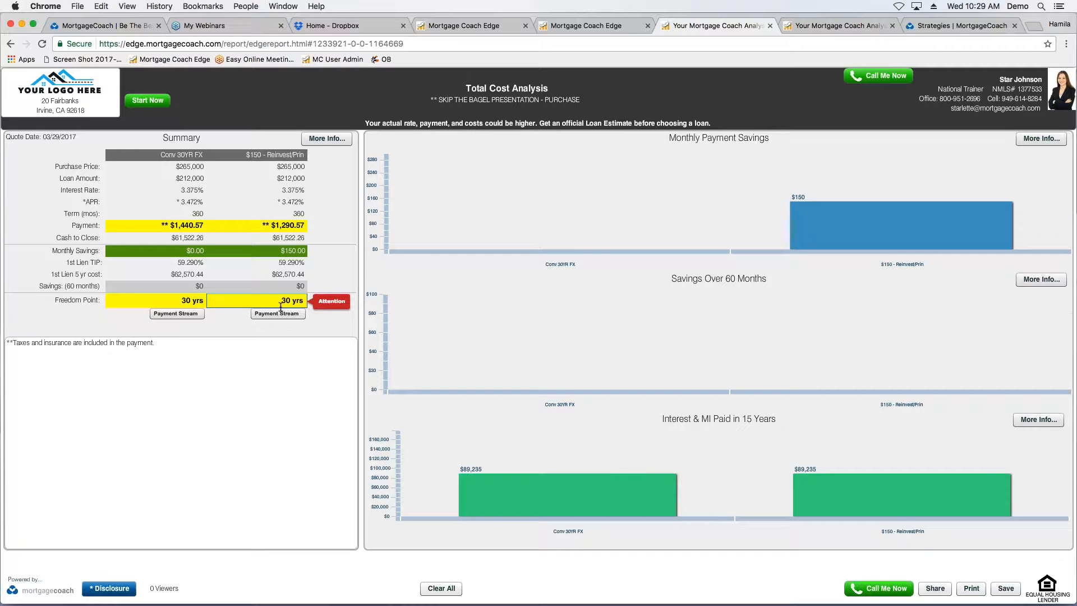
left_click(509, 172)
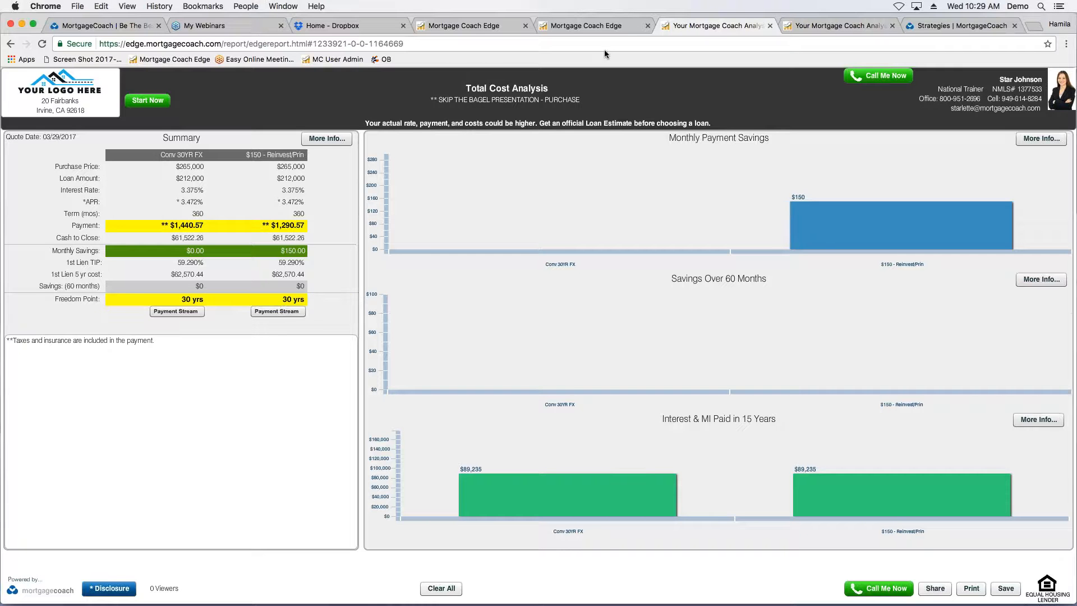
Step: Return to the Edge analysis summary and set the $150 - Reinvest/Prin first-lien reduction payment to $150 in the reinvestment strategy
left_click(611, 29)
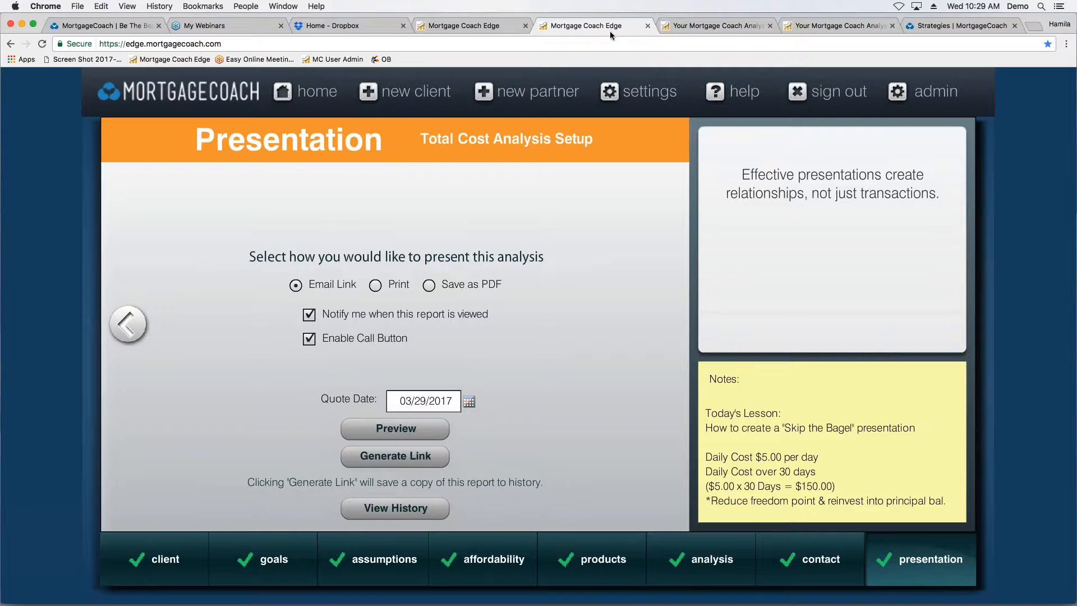
left_click(710, 562)
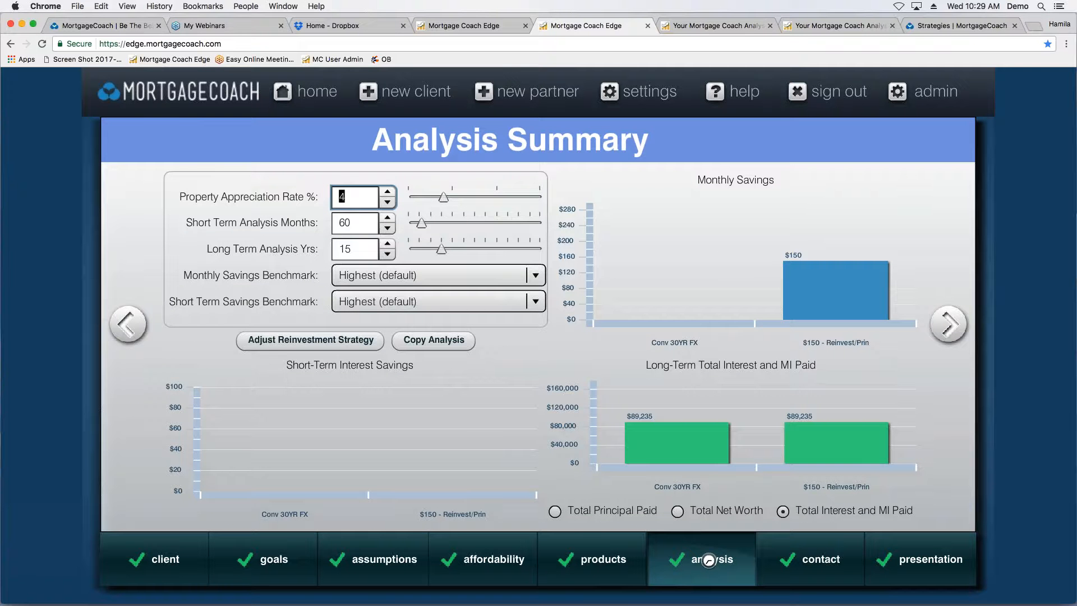
left_click(331, 344)
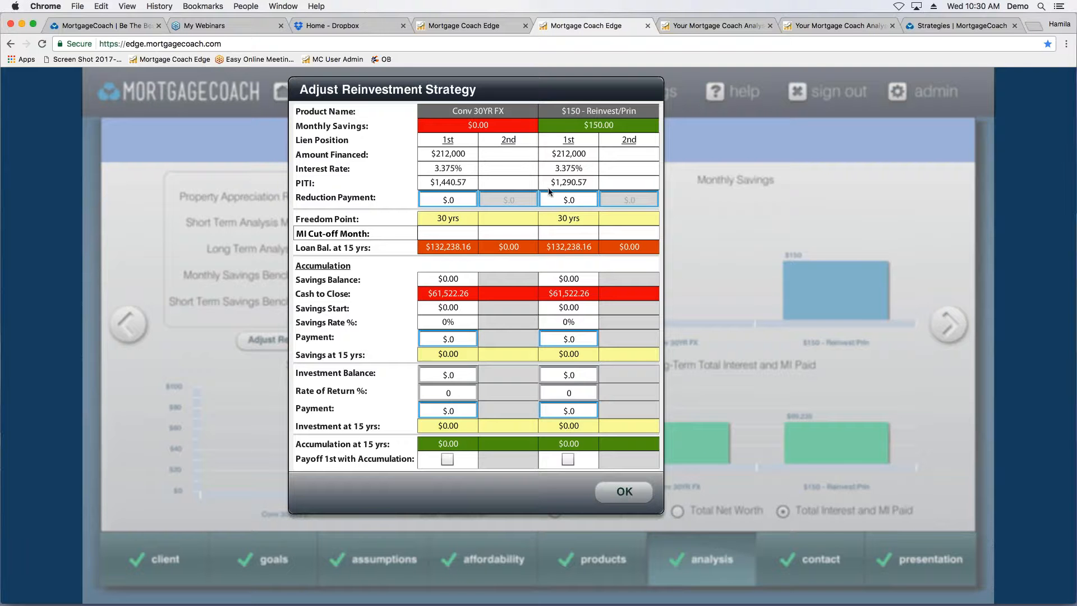
left_click(580, 201)
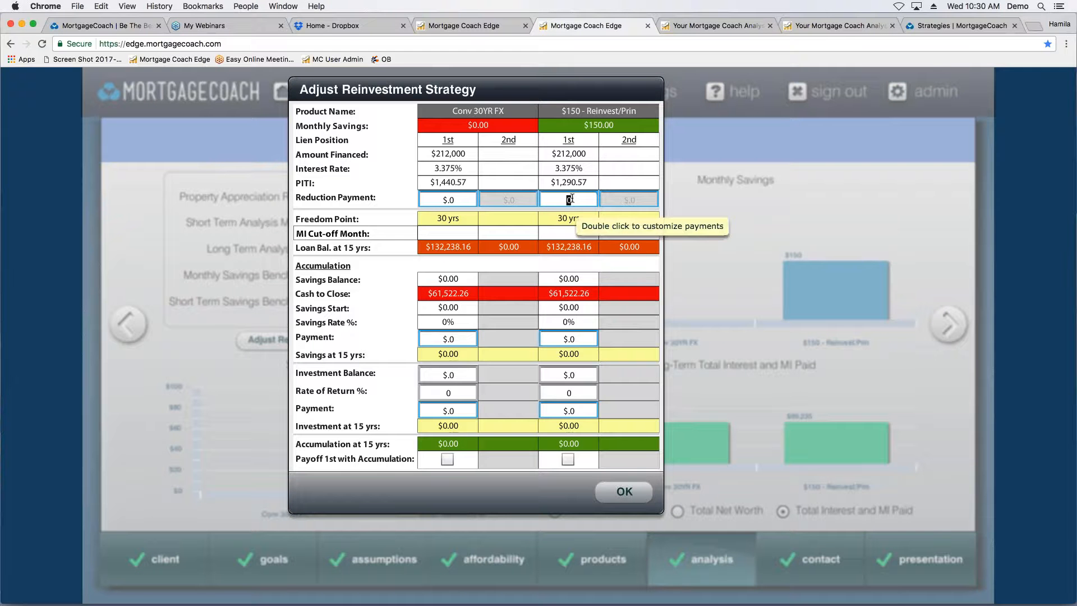
type("1")
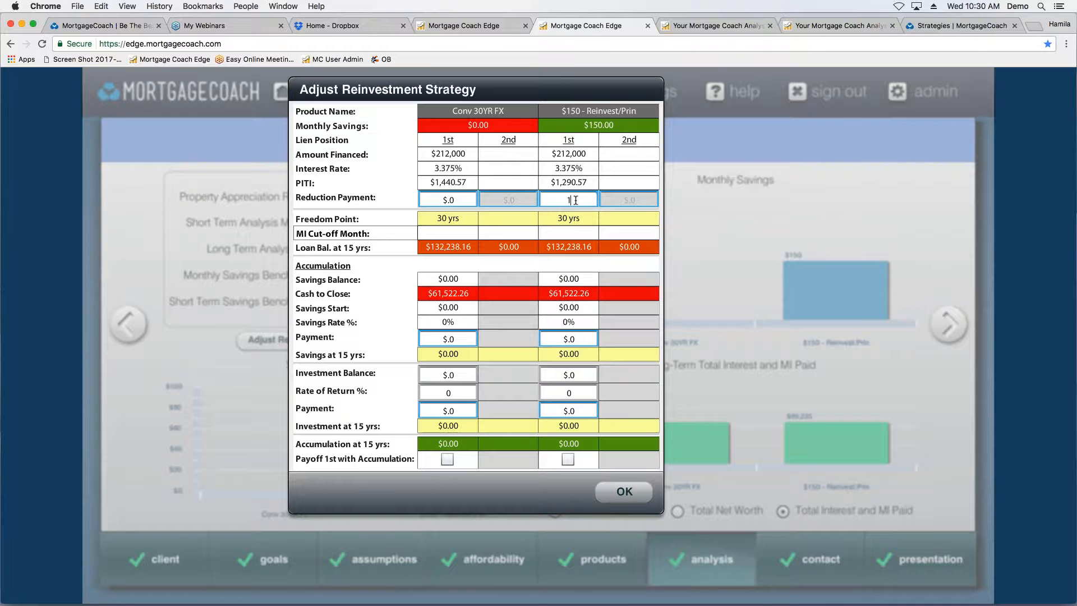
type("50.00")
key("Tab")
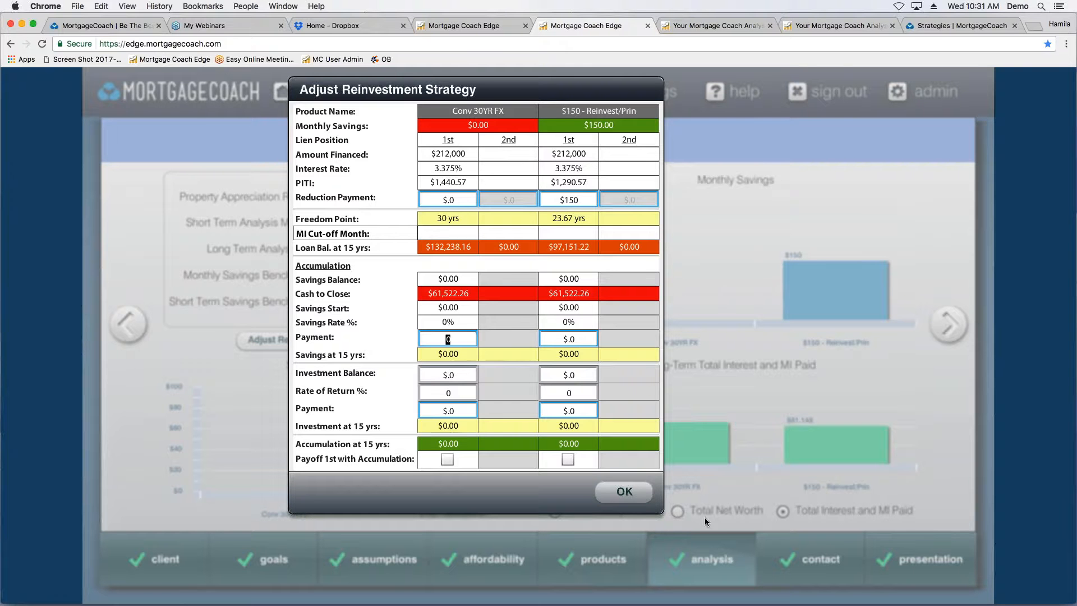
left_click(623, 492)
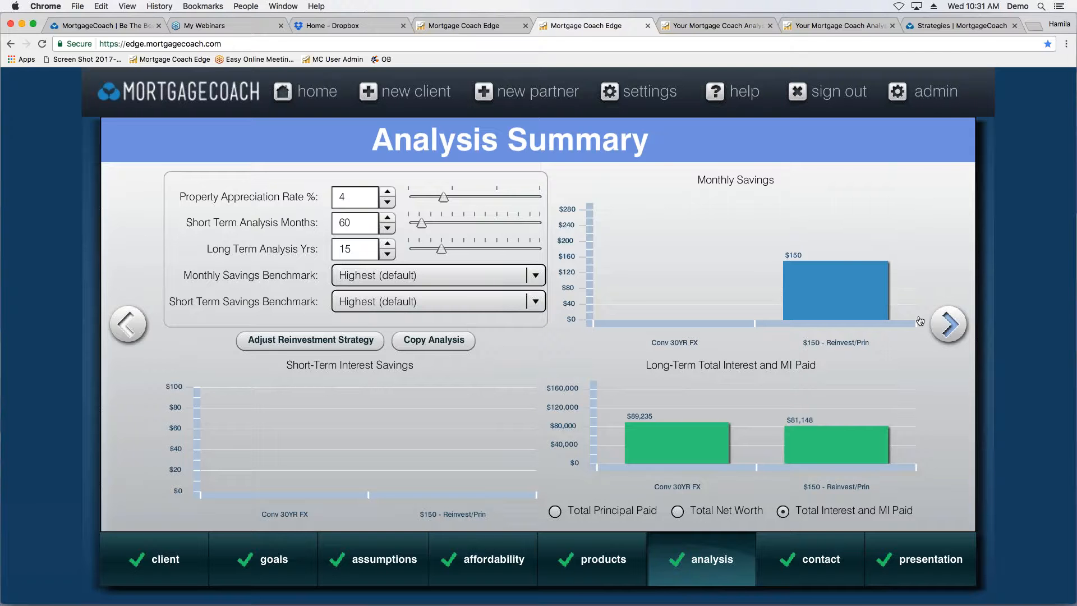
Step: Skip the contact information and generate an email link for the updated Total Cost Analysis presentation
left_click(948, 326)
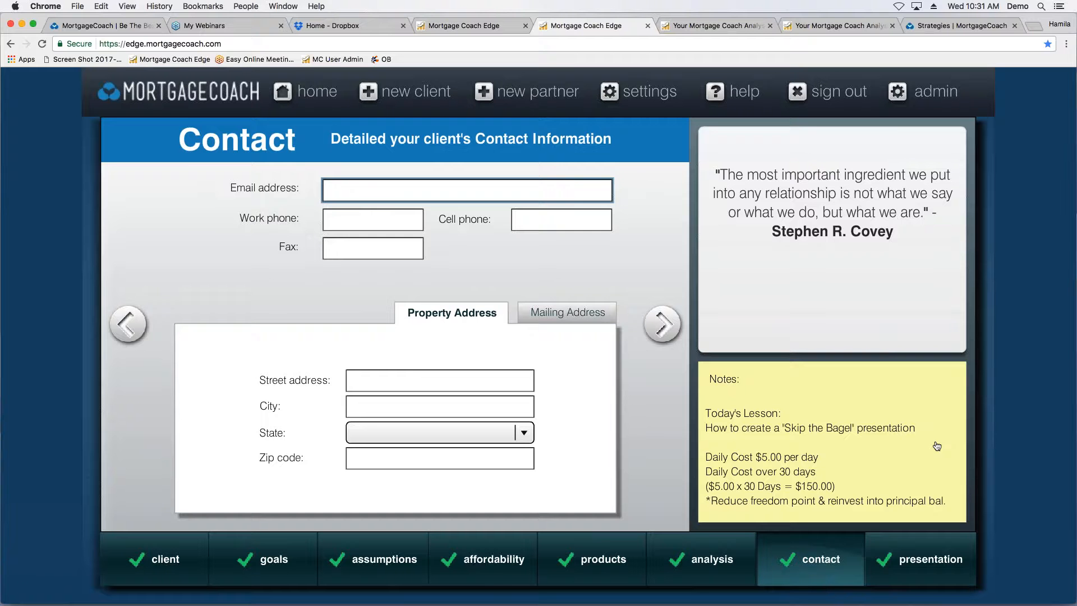
mouse_move(926, 567)
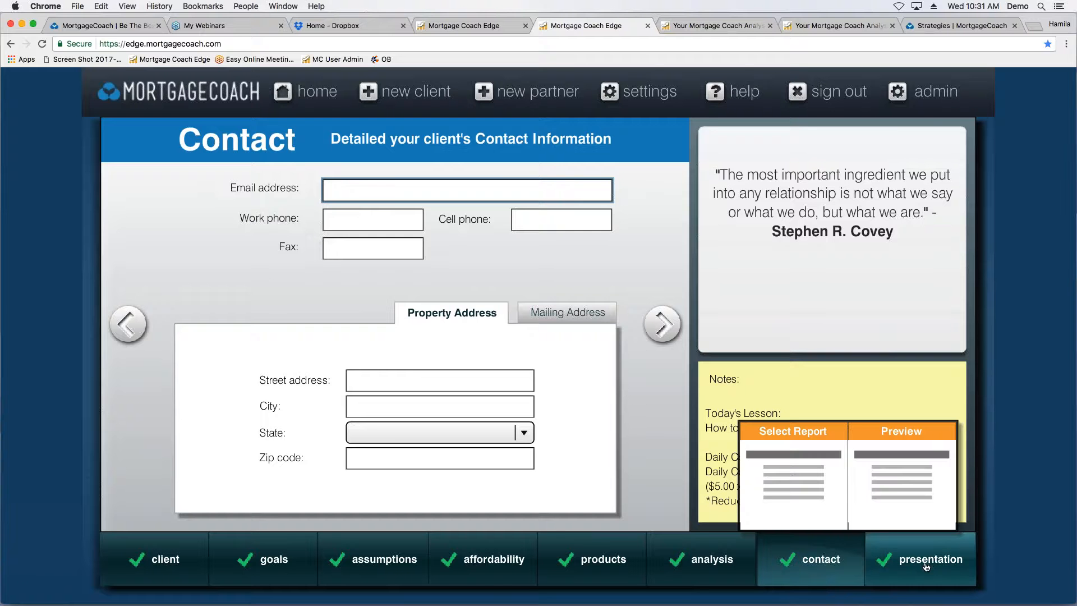
left_click(926, 508)
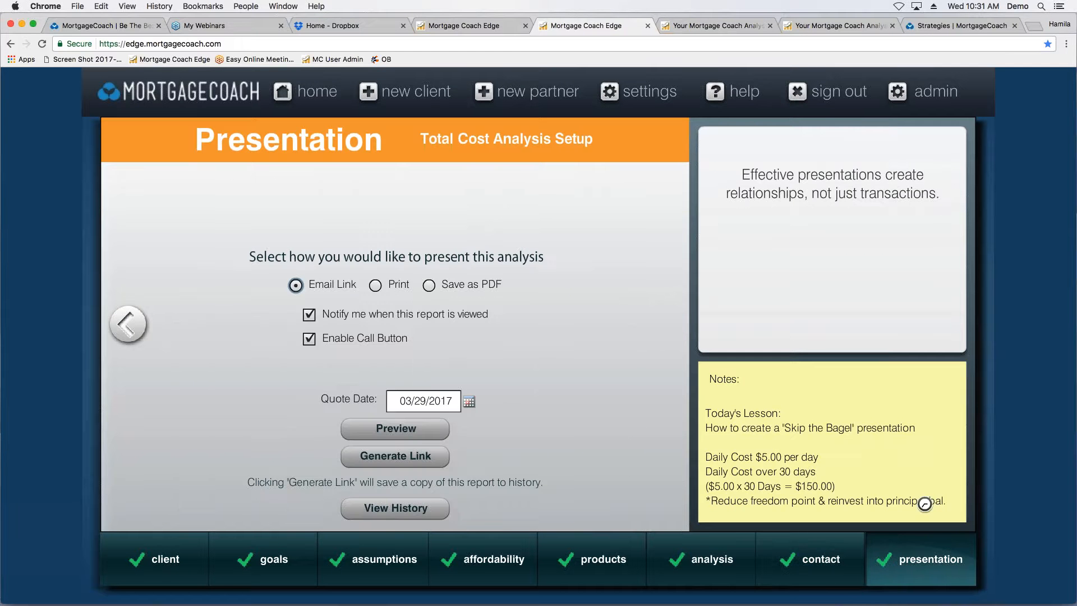
left_click(413, 456)
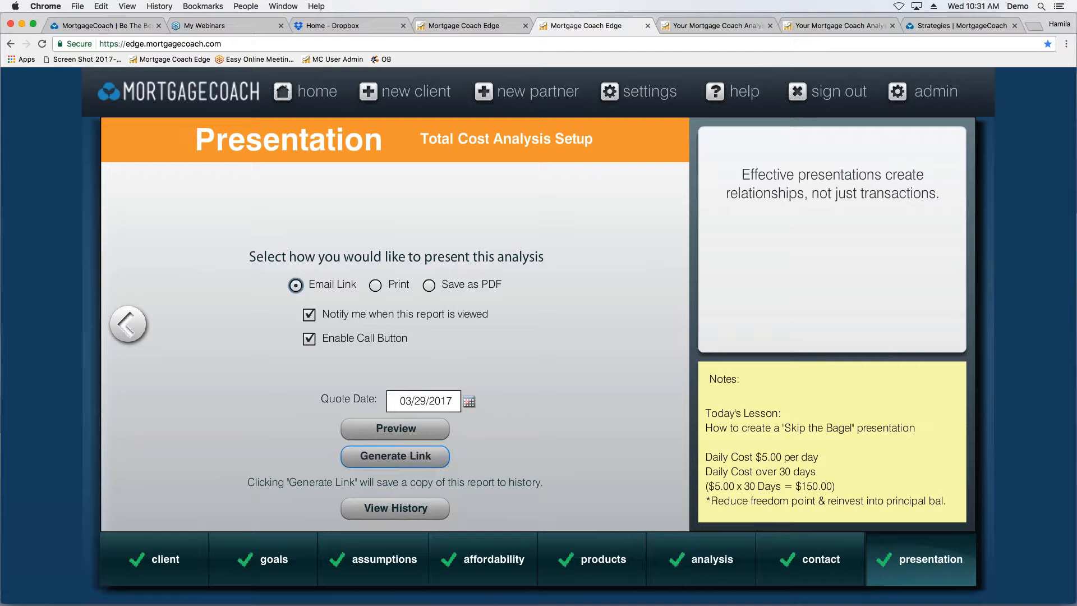
left_click(411, 456)
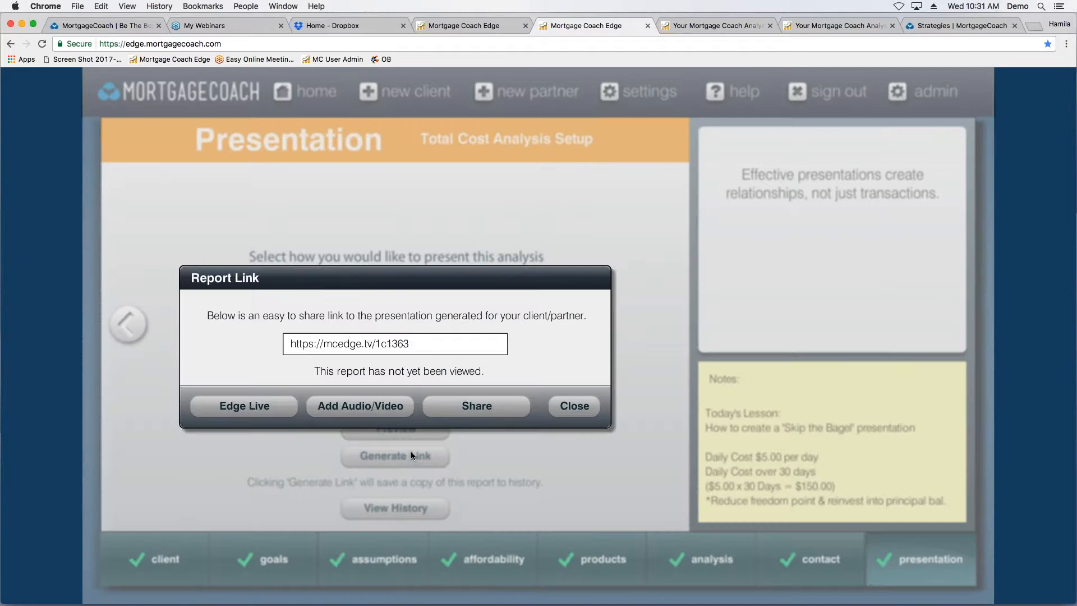
Step: Copy the generated report link through Share and go over the email, Facebook and Twitter sharing options
left_click_drag(409, 344, 412, 262)
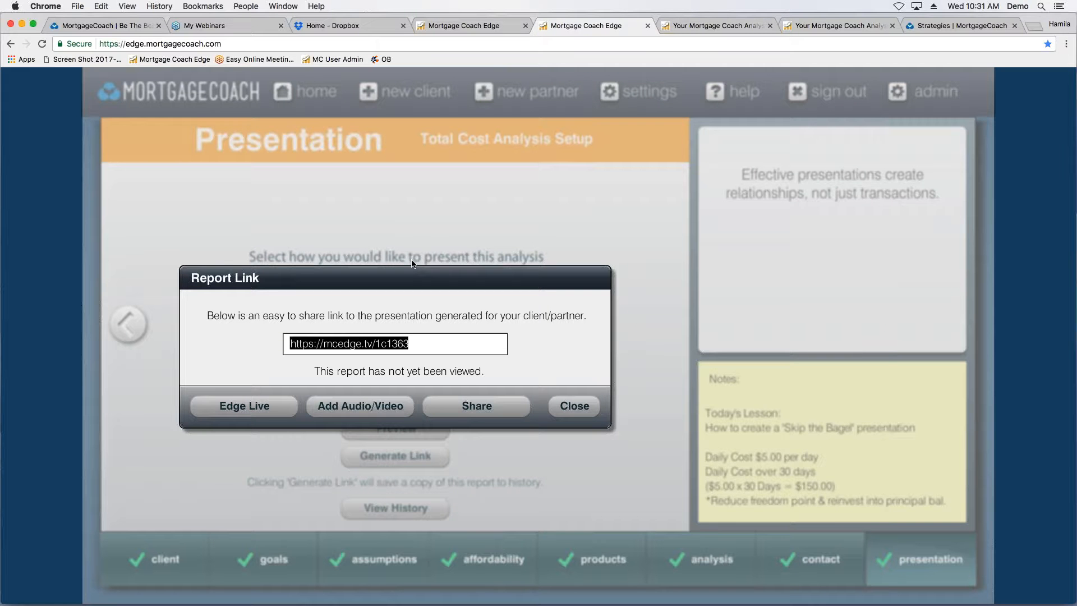
left_click(468, 406)
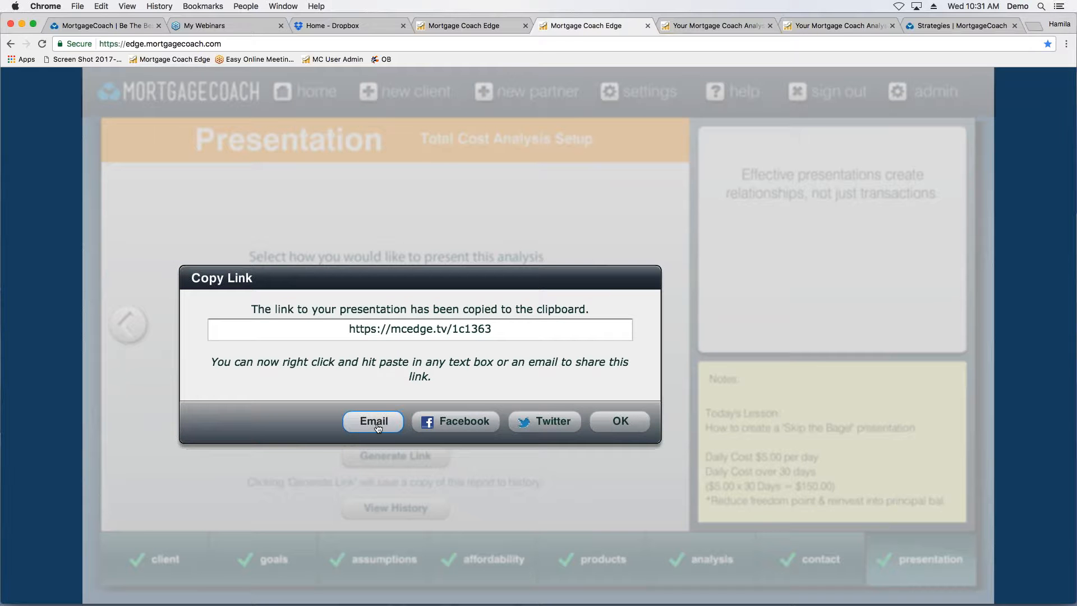
key("Tab")
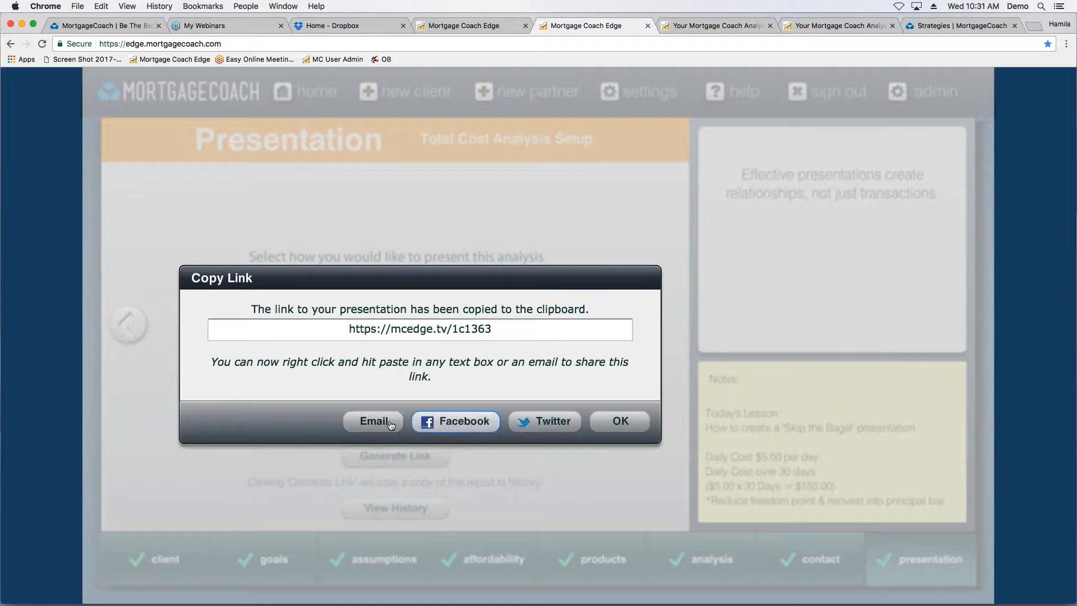
left_click(543, 424)
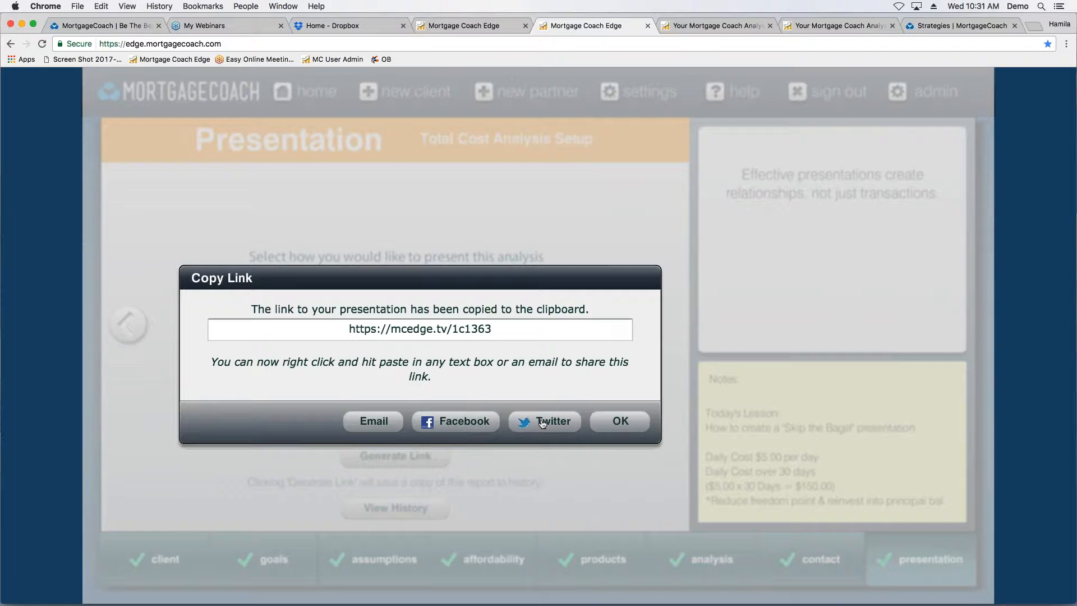
left_click(496, 426)
left_click(610, 425)
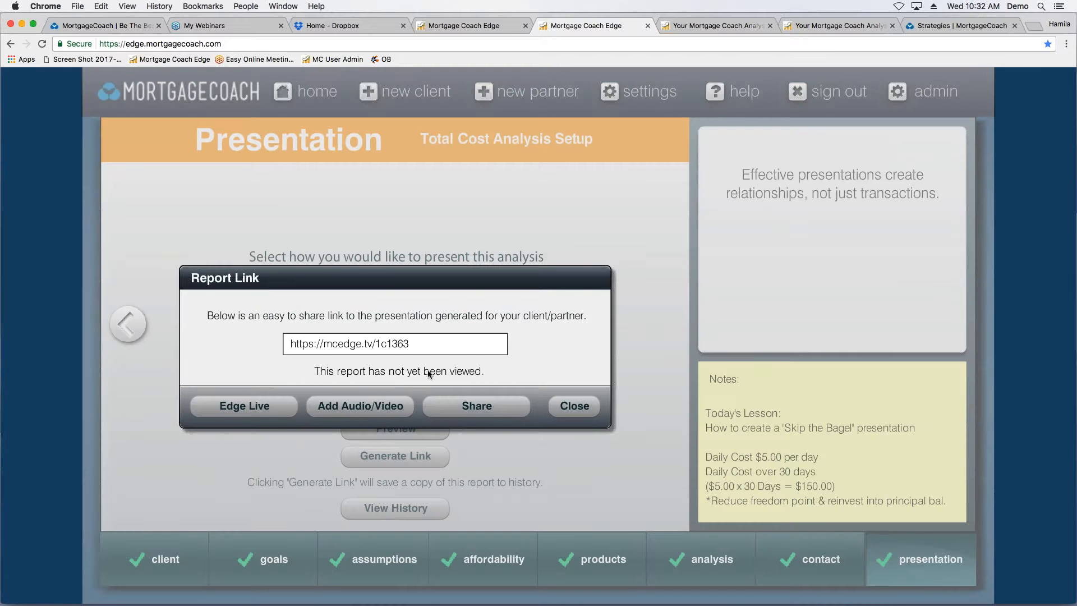
Step: Open the generated report for adding audio/video and highlight the Reduction Payment label, the $150 - Reinvest/Prin reduction payment and both freedom points
left_click(371, 407)
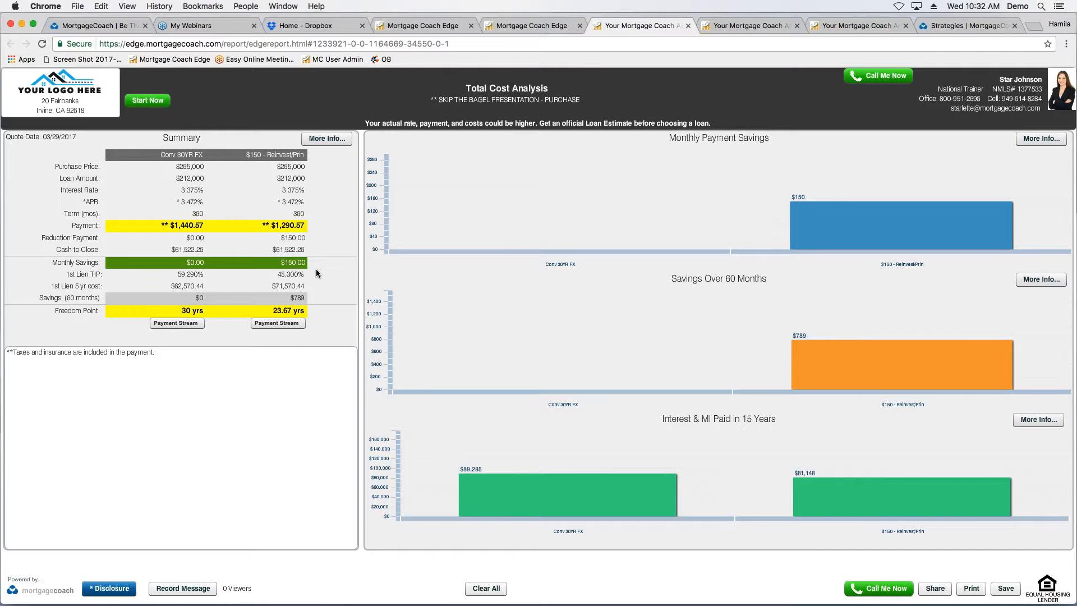
left_click(78, 239)
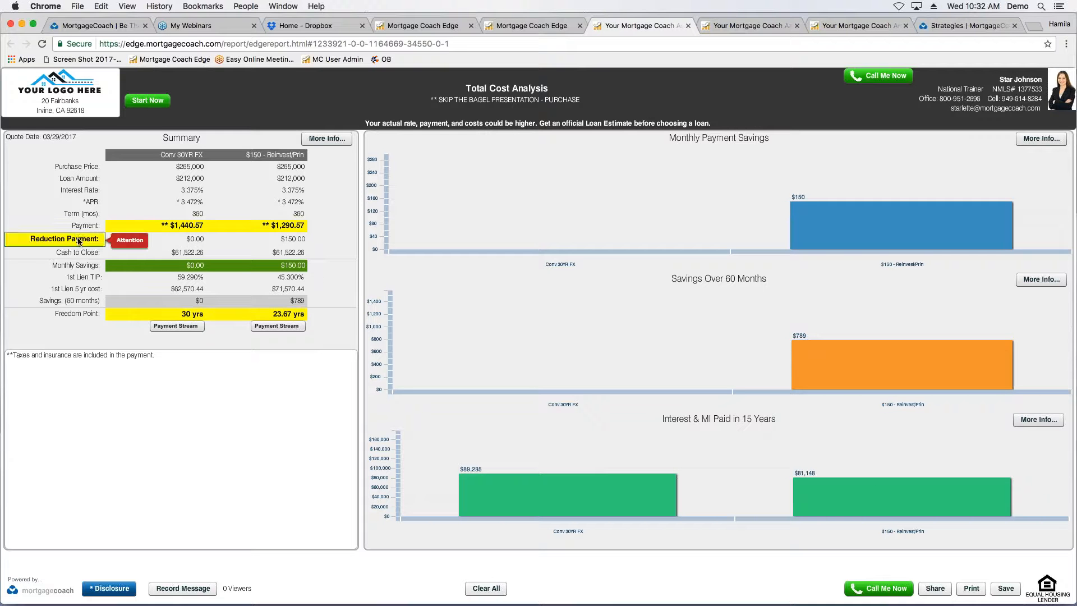
left_click(272, 240)
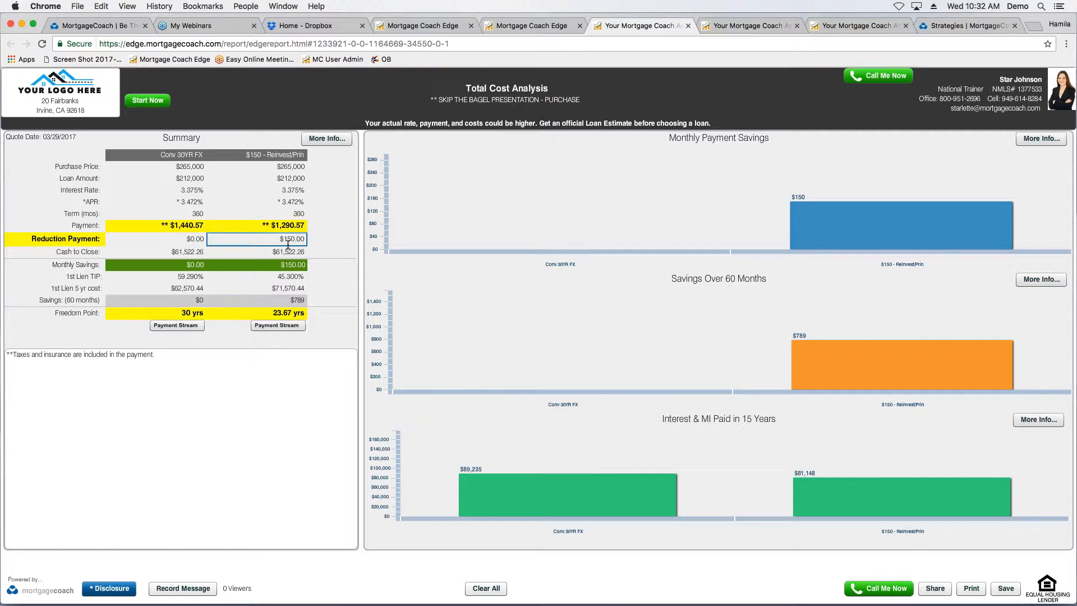
left_click(204, 315)
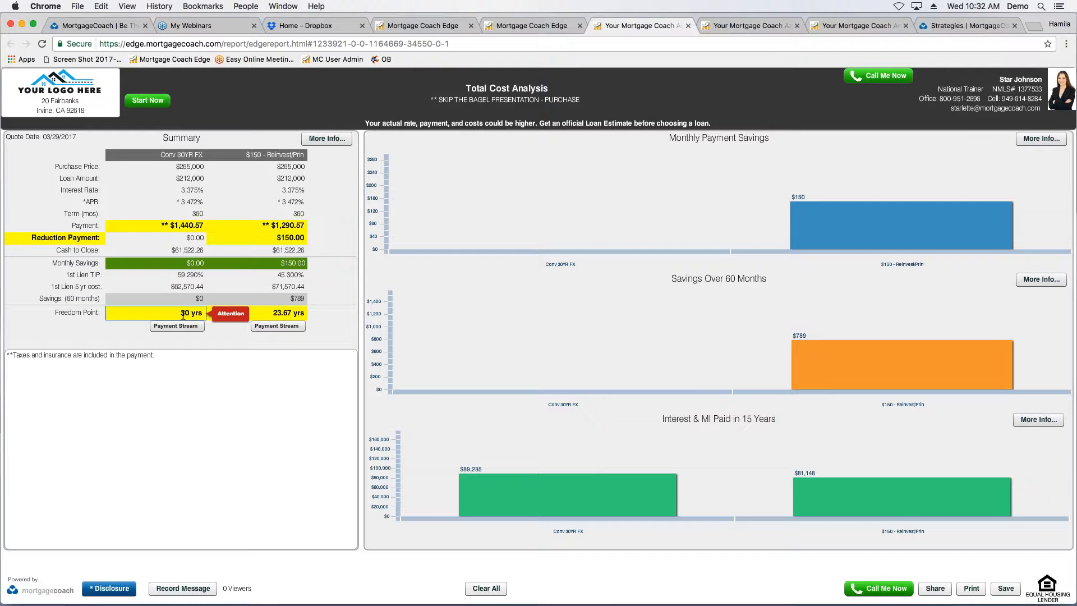
left_click(270, 314)
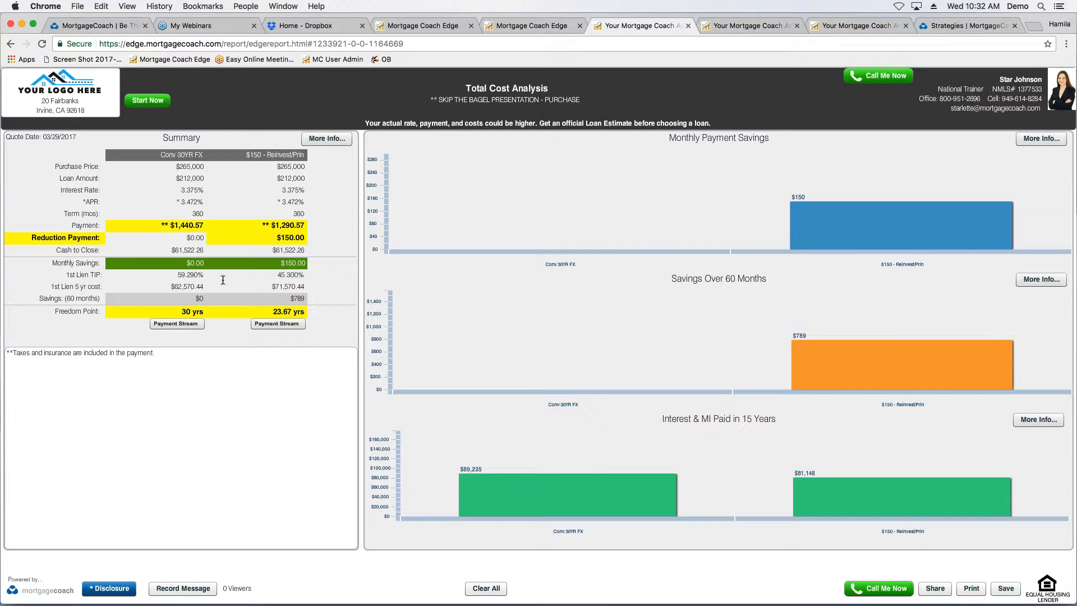
Step: Highlight the Conv 30YR FX reduction payment in the report, and dismiss the generated report link in Edge
left_click(197, 238)
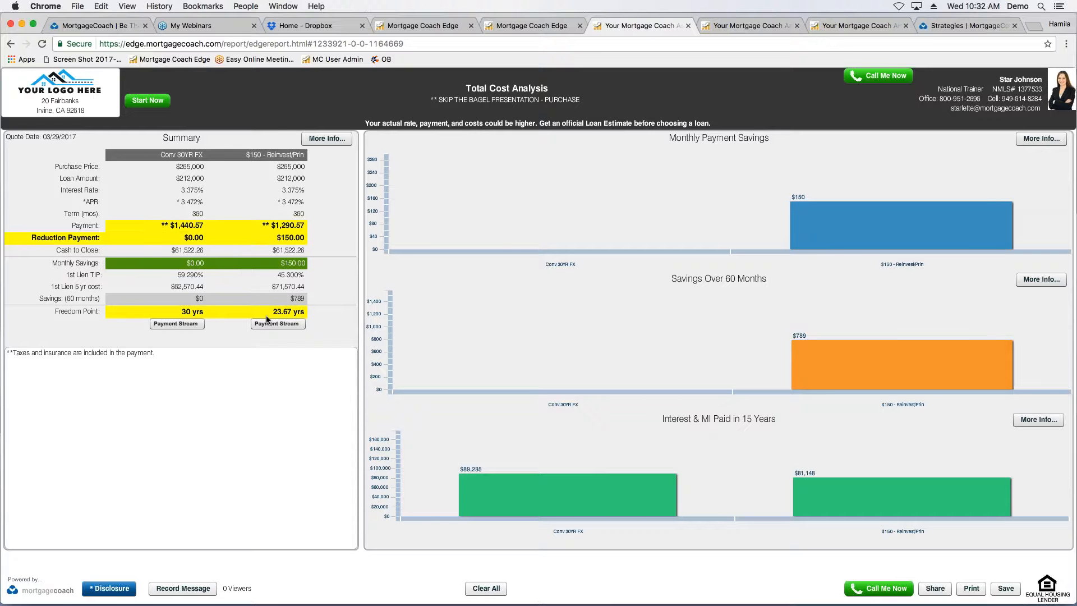
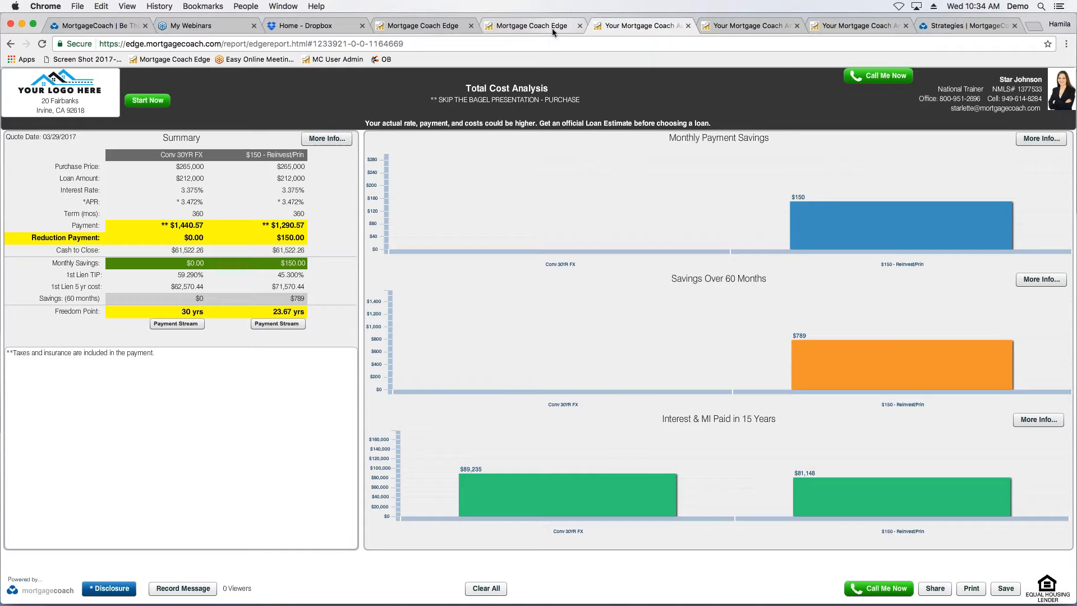
left_click(552, 28)
left_click(587, 413)
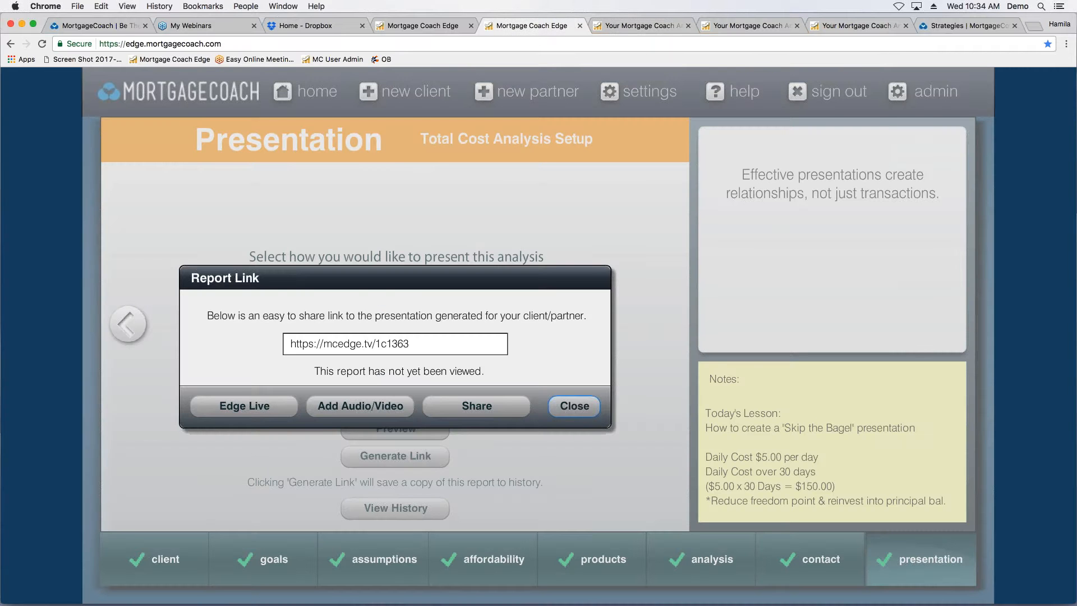
Step: Open the Mortgage Coach support center from Edge help, search for "rei" and go through the suggested reinvestment strategy articles
left_click(739, 98)
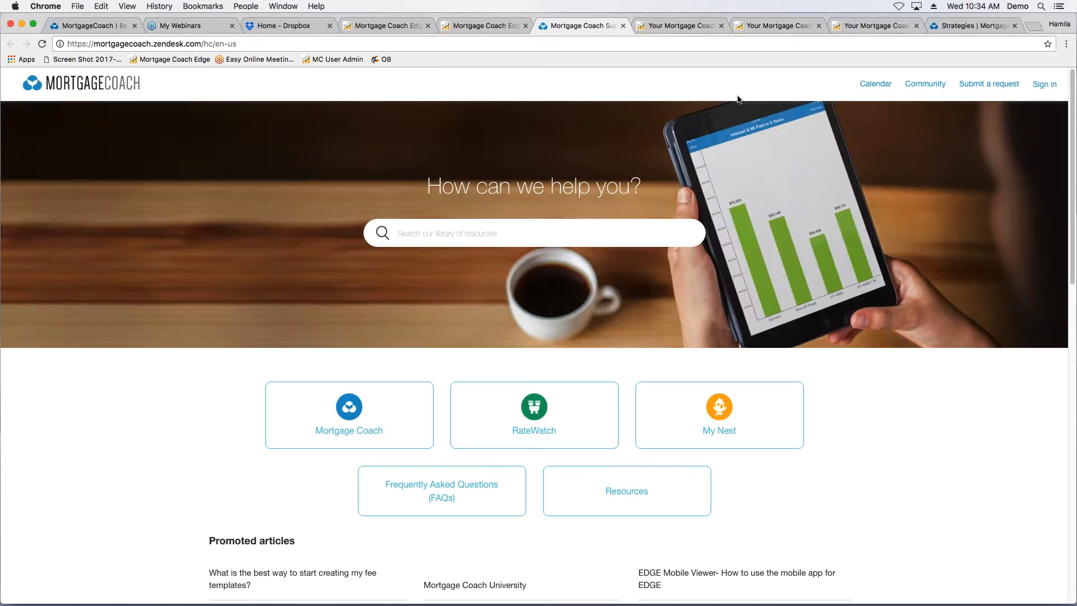
left_click(506, 233)
type("rel")
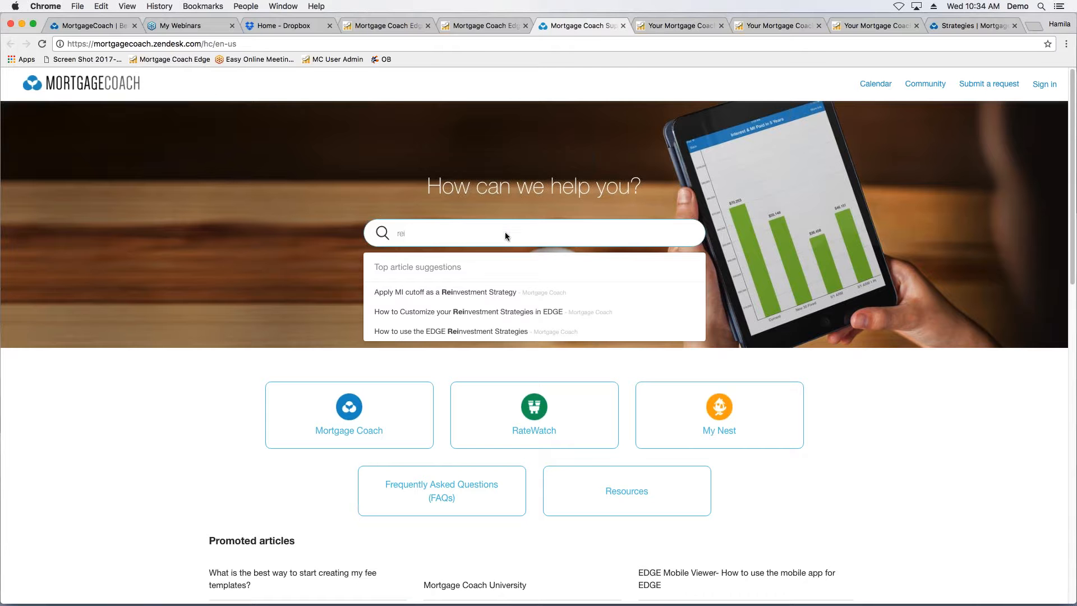
key("Down")
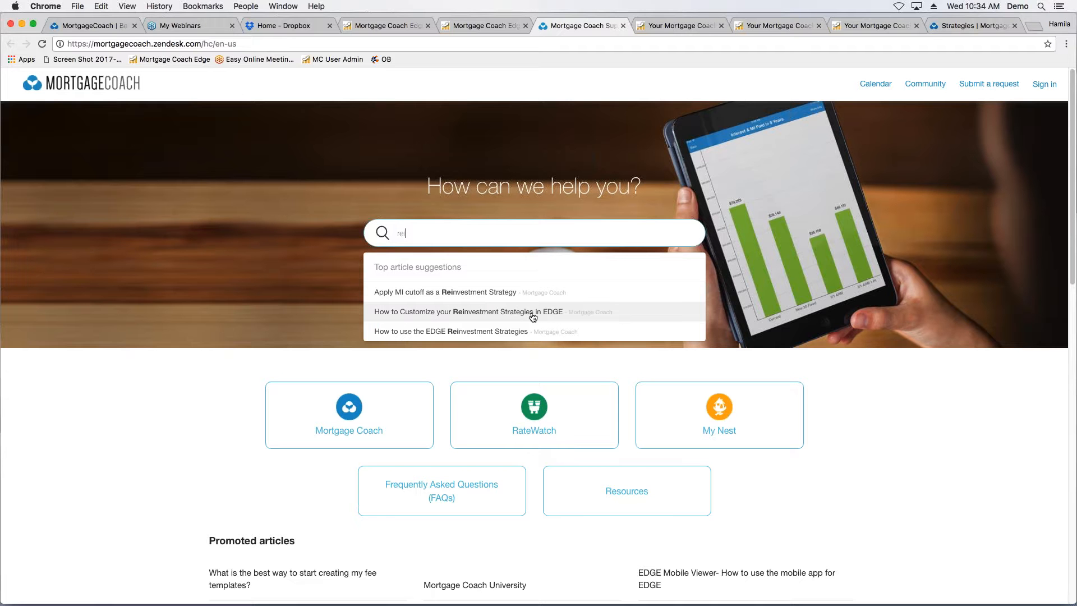
key("Up")
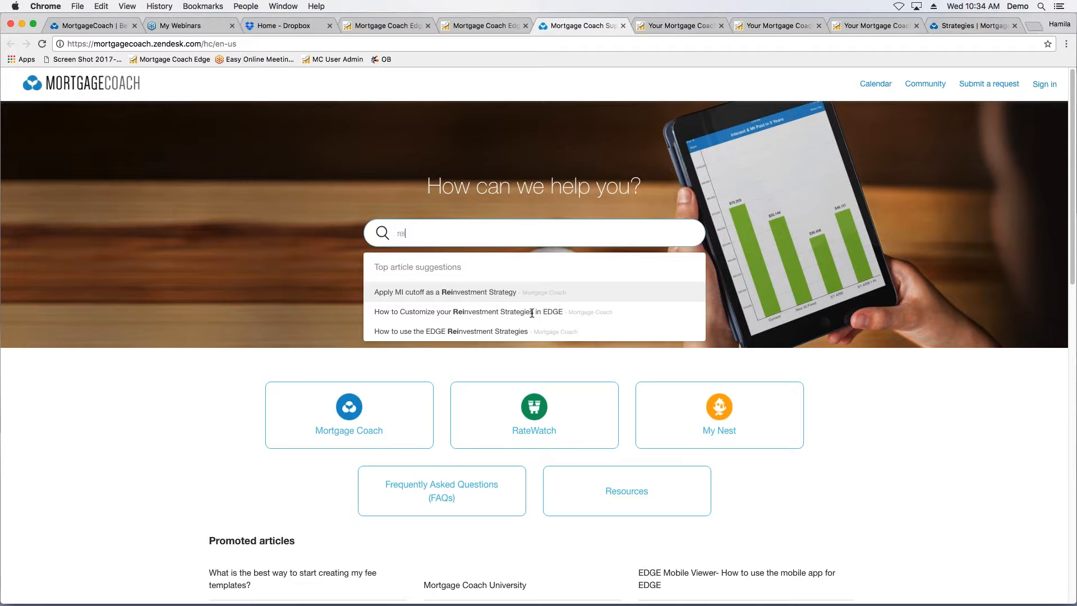
Step: Return to the Edge analysis summary and examine the $150 - Reinvest/Prin first-lien reduction payment schedule in the reinvestment strategy without changing it
left_click(666, 25)
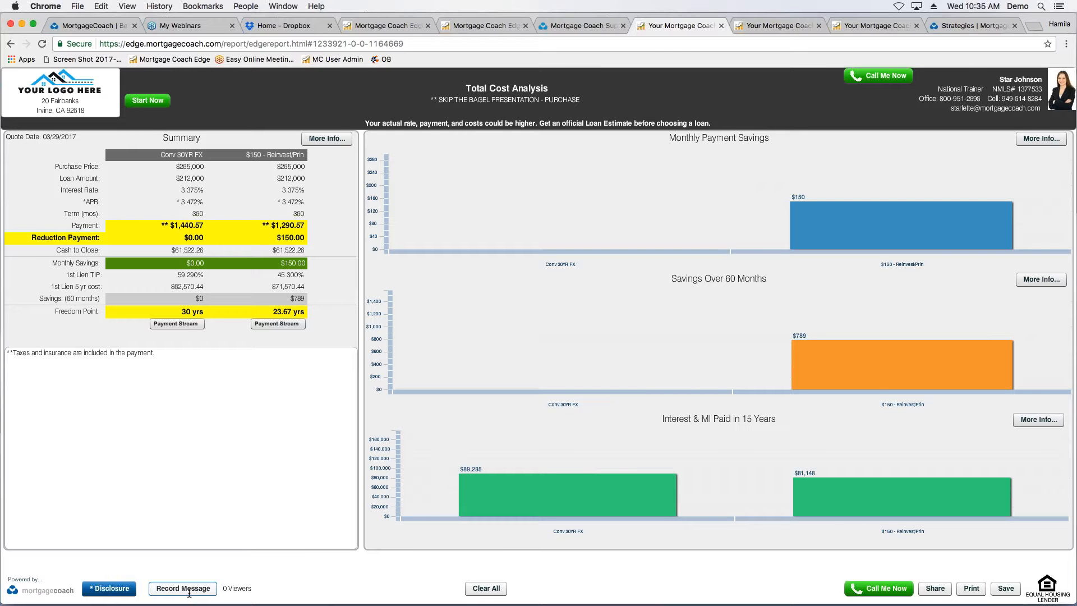
left_click(472, 26)
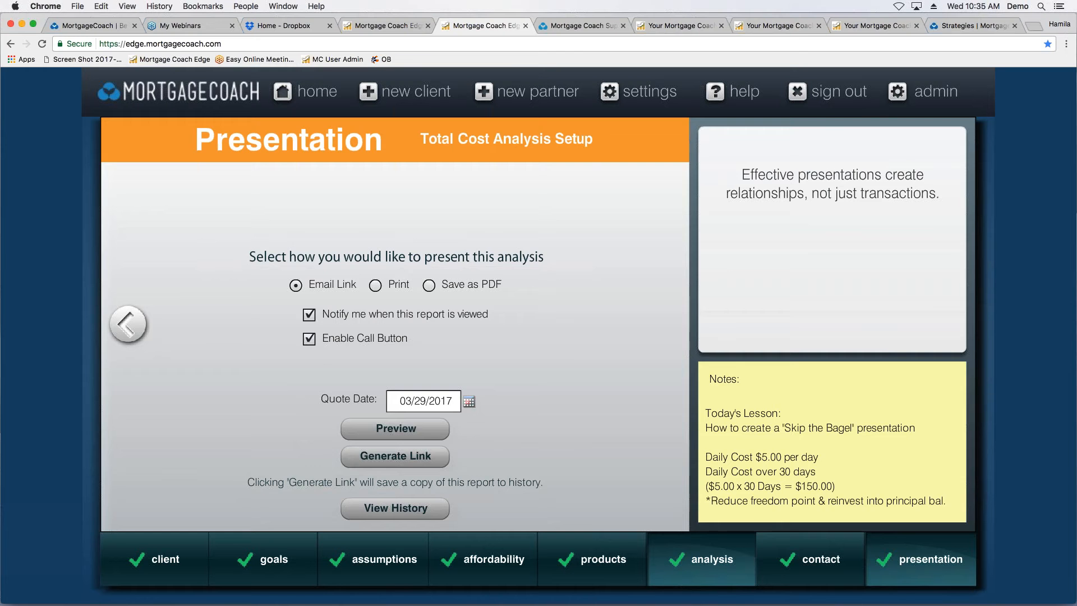
left_click(706, 558)
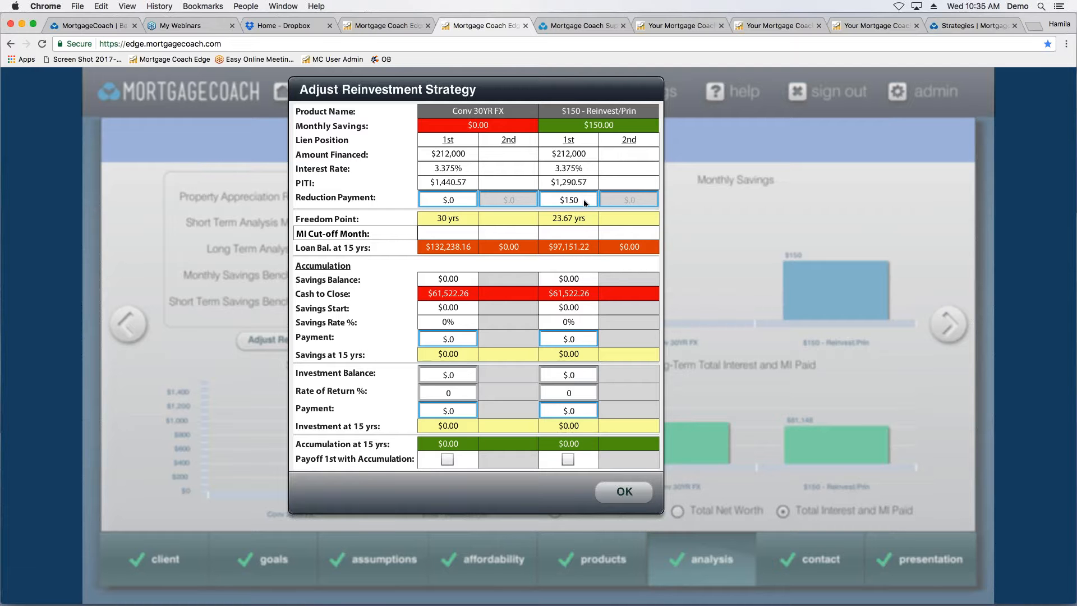
left_click(583, 200)
double_click(584, 201)
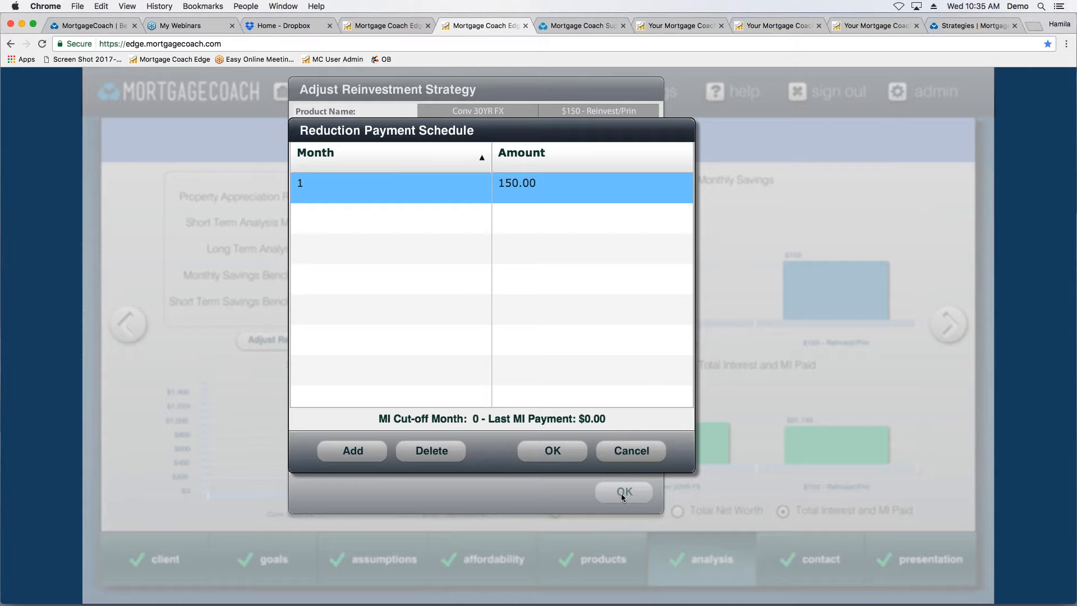
left_click(616, 455)
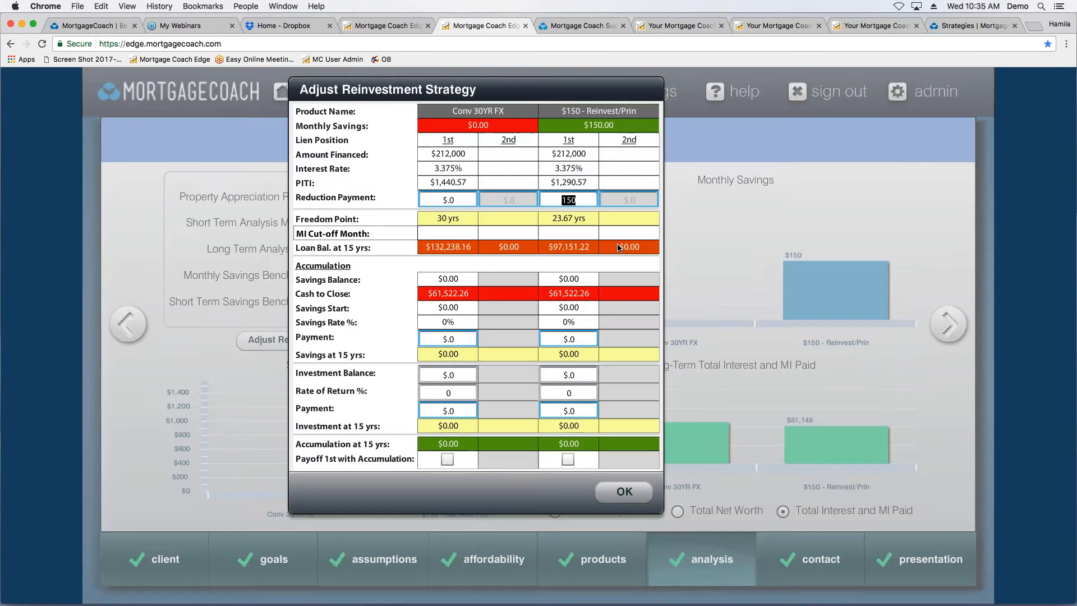
left_click(583, 200)
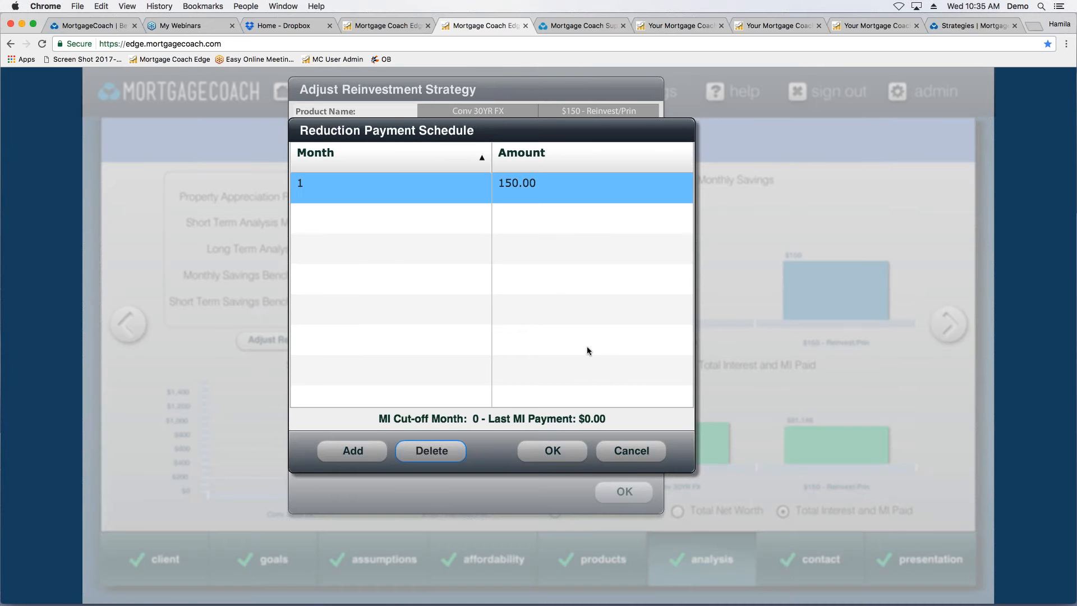
left_click(638, 453)
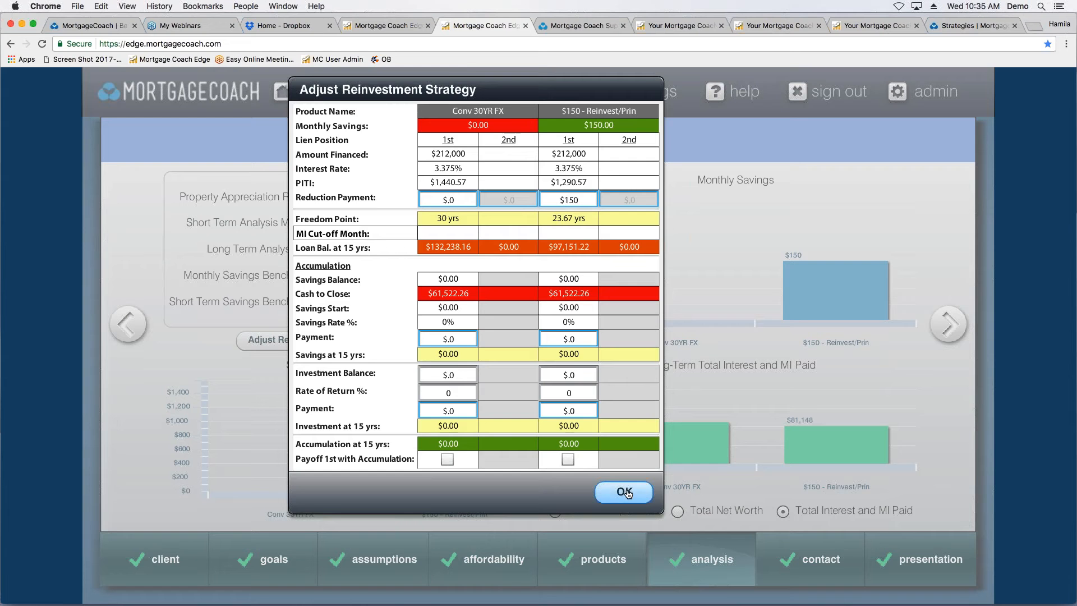
left_click(626, 491)
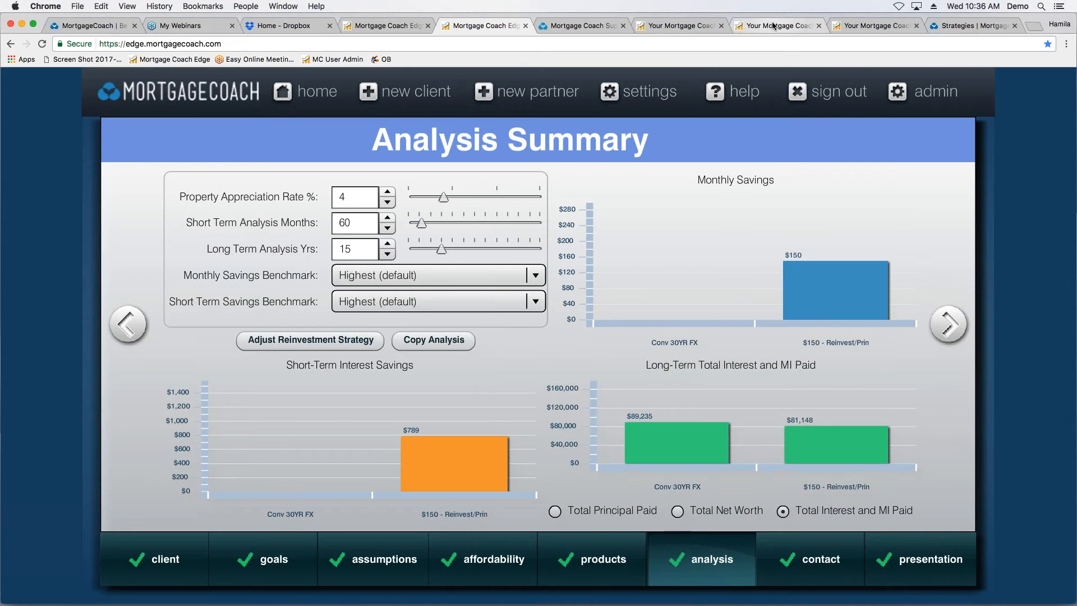
Step: View the earlier Skip the Bagel report quoted 09/21/2016, and return to the report quoted 03/29/2017
left_click(808, 25)
left_click(851, 23)
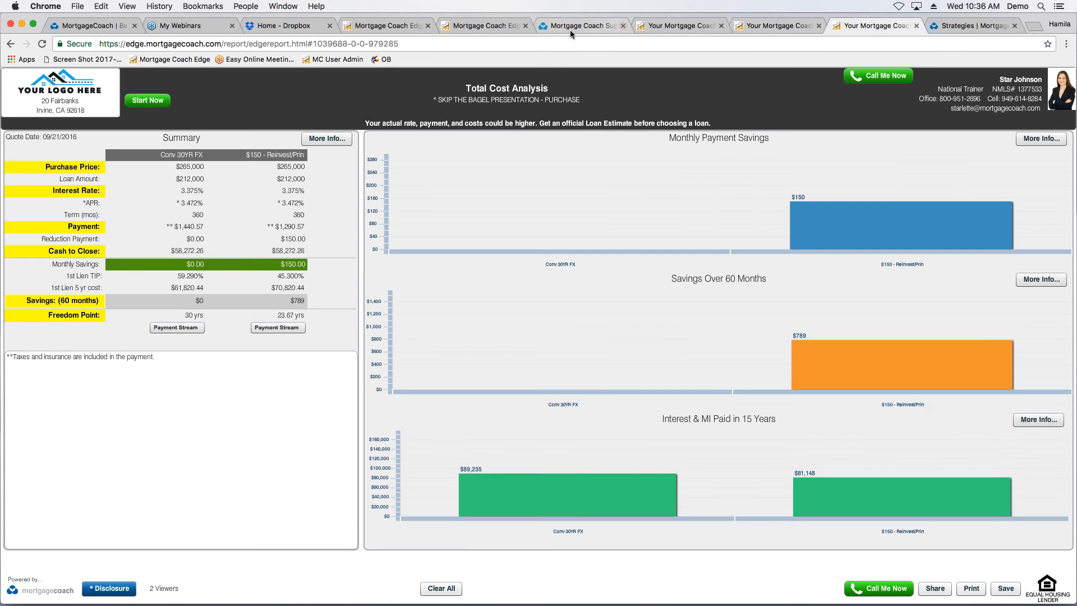
left_click(658, 26)
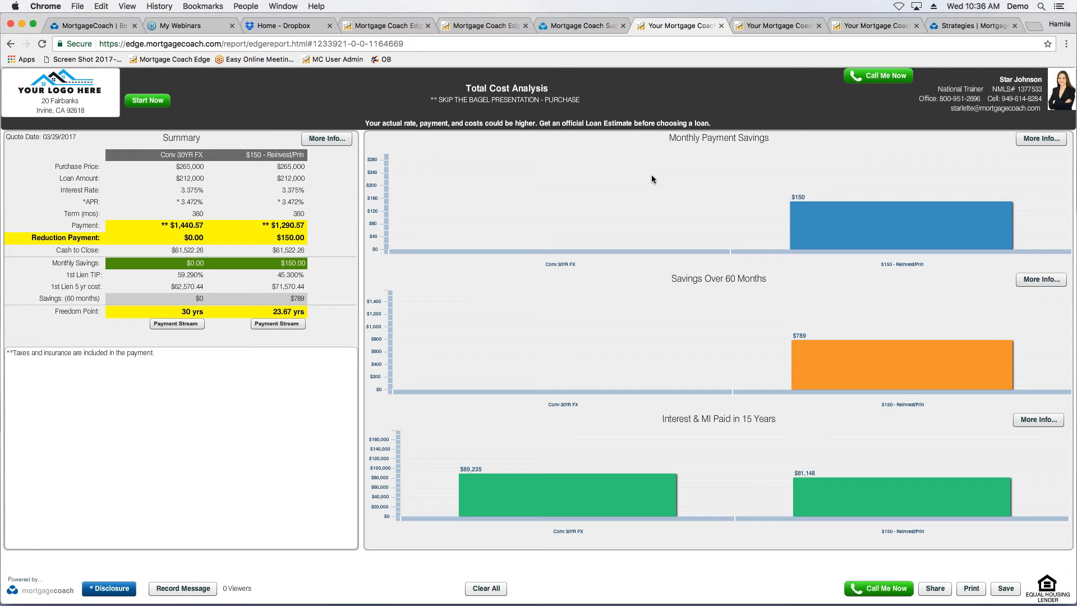
Step: Switch to the mortgagecoach.com website and look over its Member Services and Connect options
left_click(73, 26)
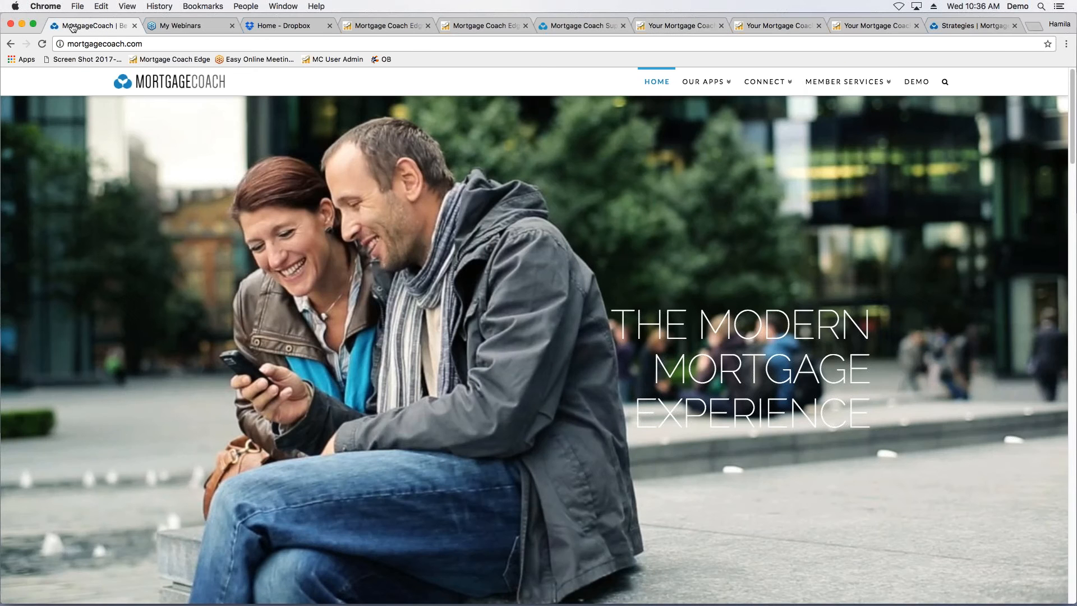
mouse_move(848, 82)
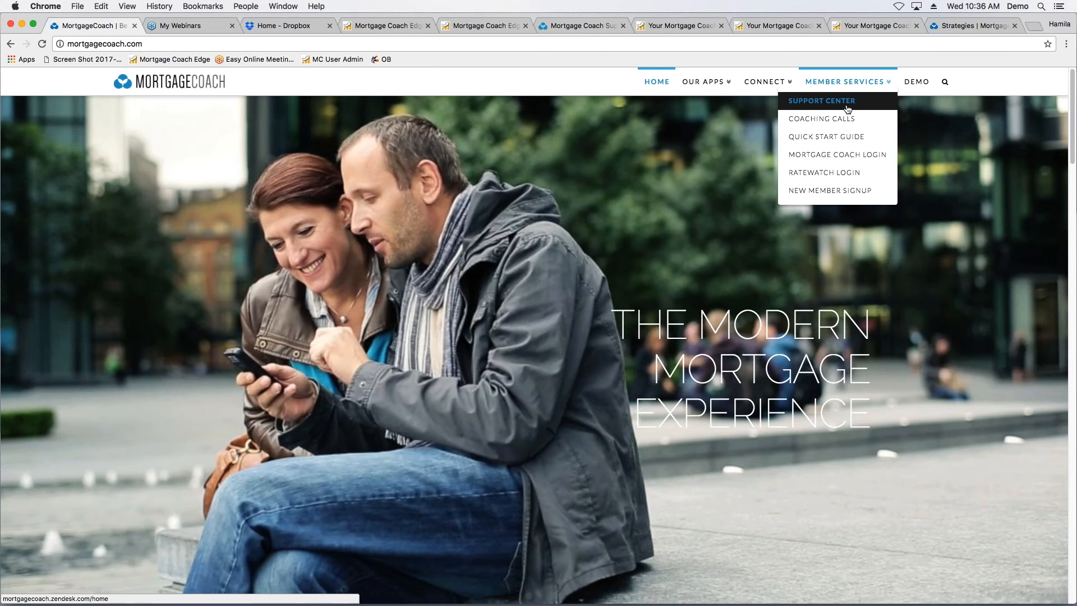
mouse_move(783, 84)
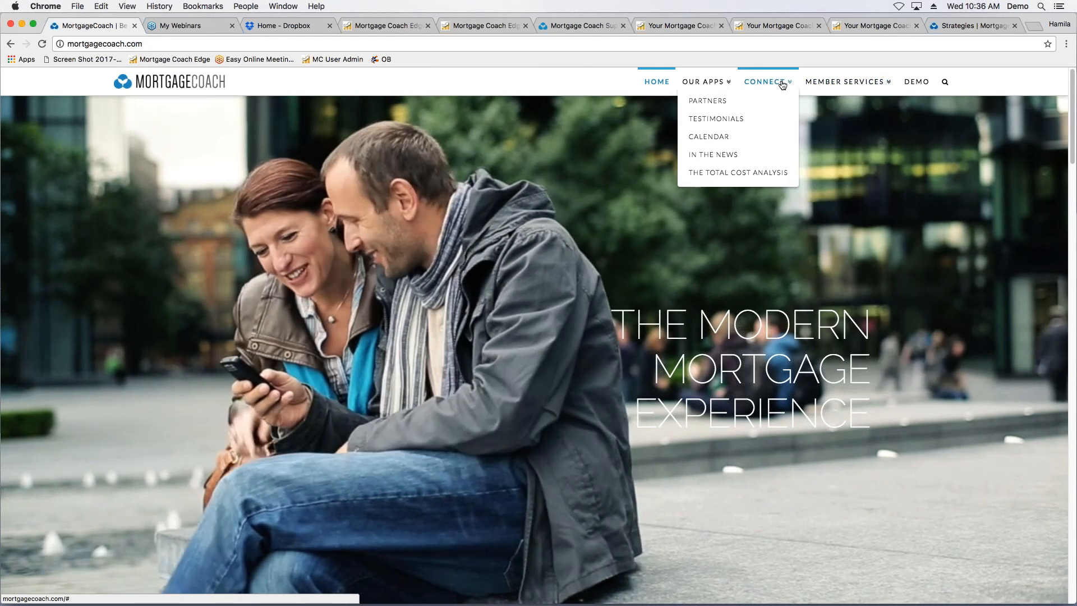